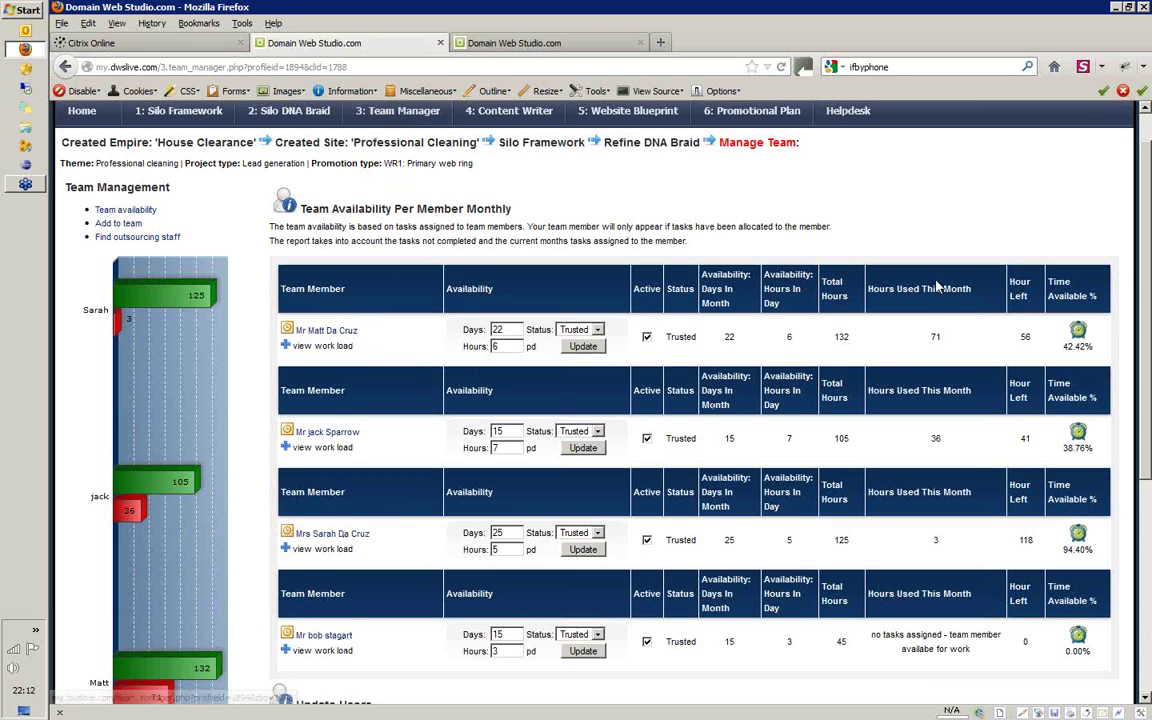
# Scroll down the Manage Team page until the Update Users settings table appears
pyautogui.scroll(-5, 662, 437)
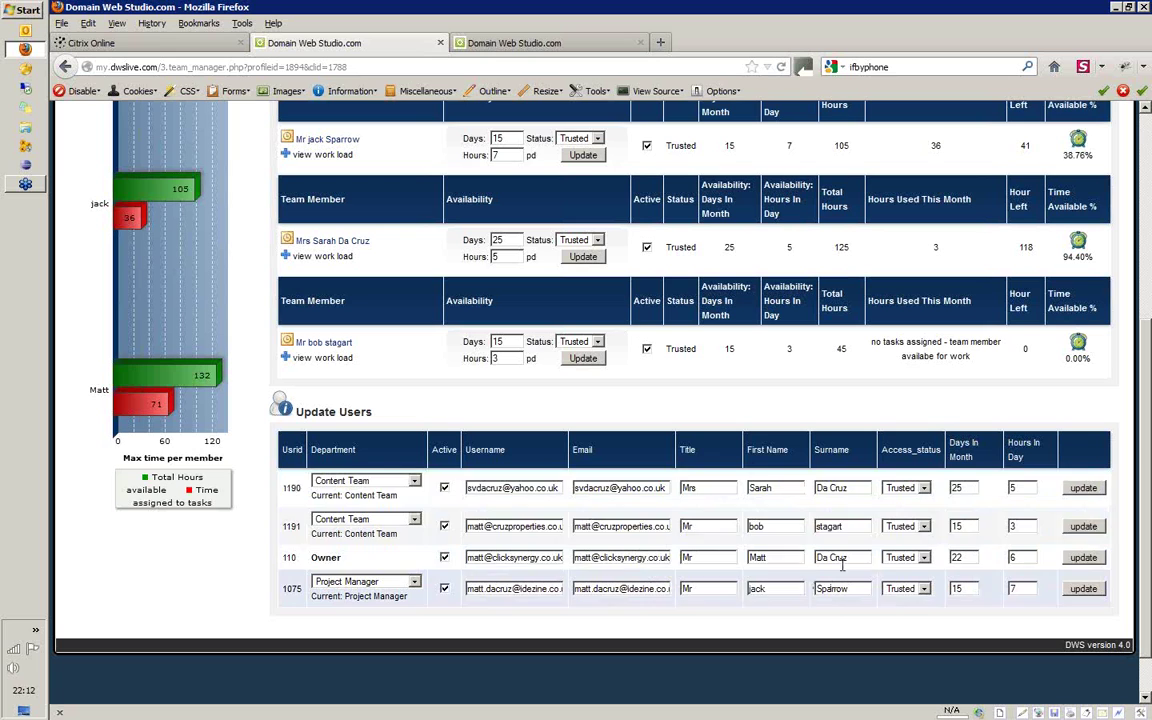
pyautogui.click(905, 488)
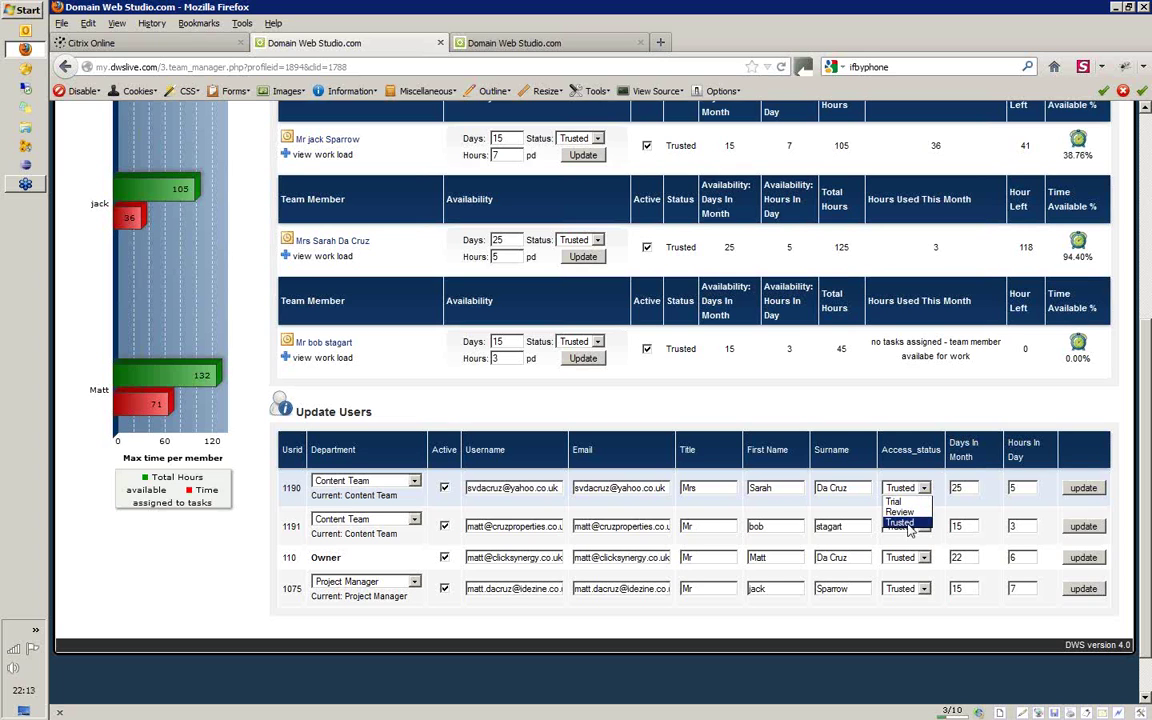
pyautogui.click(928, 521)
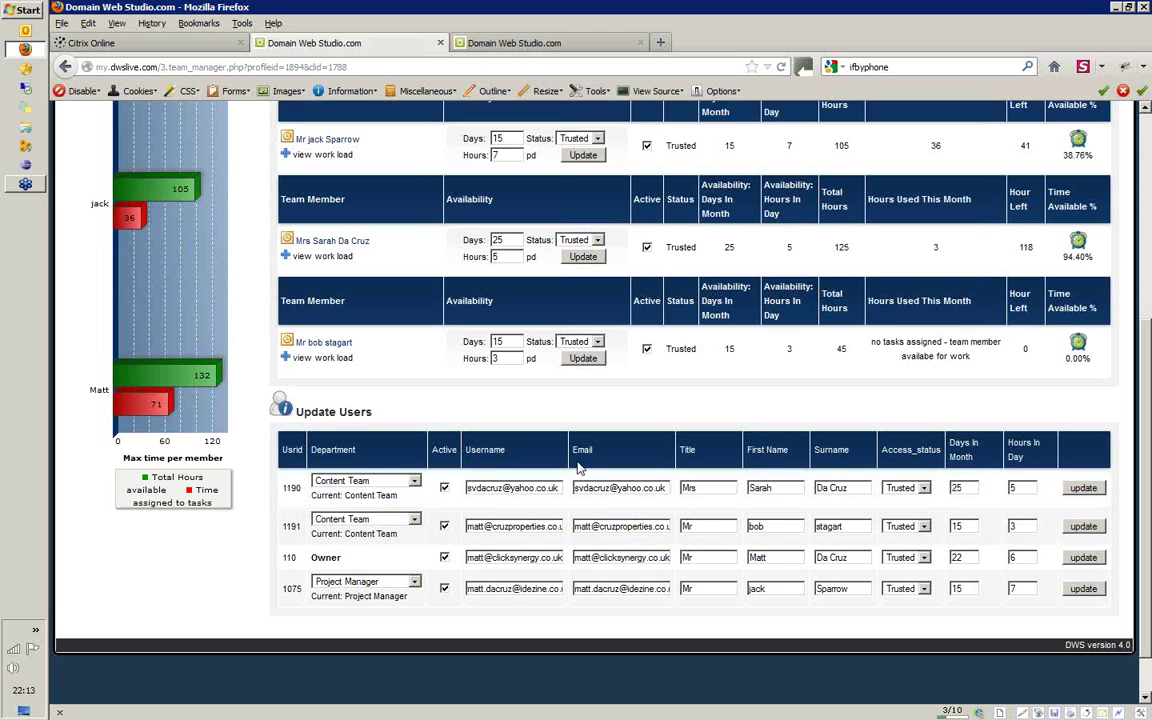
pyautogui.click(414, 481)
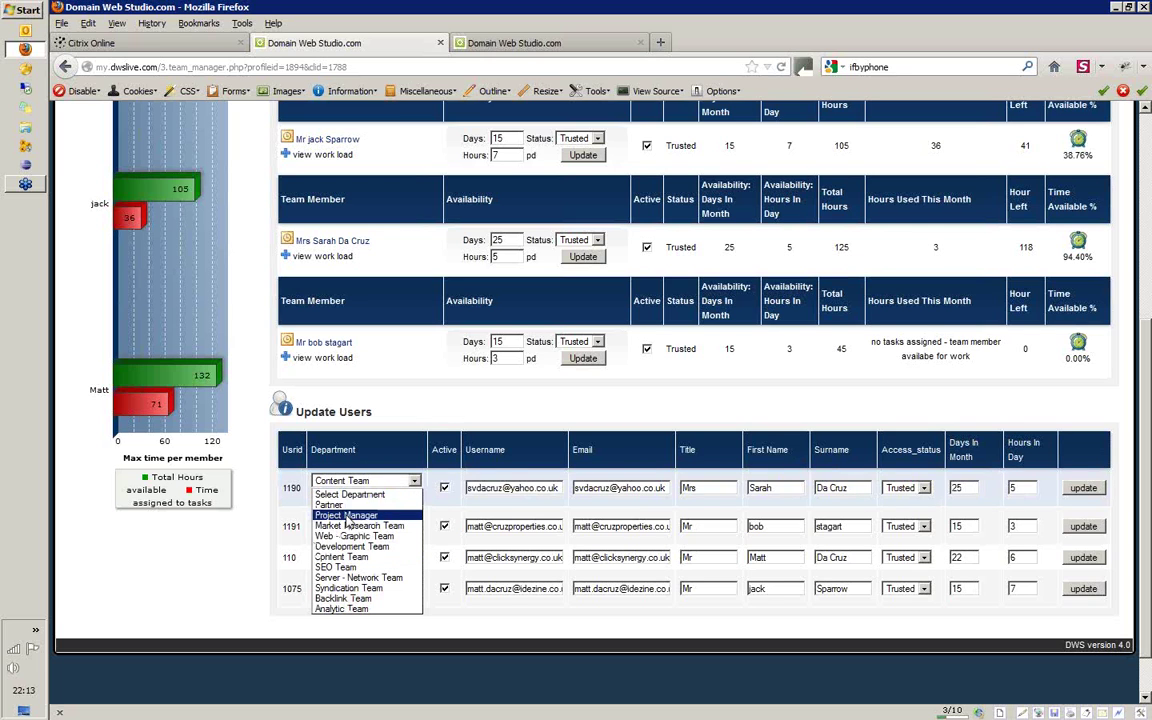
pyautogui.click(291, 518)
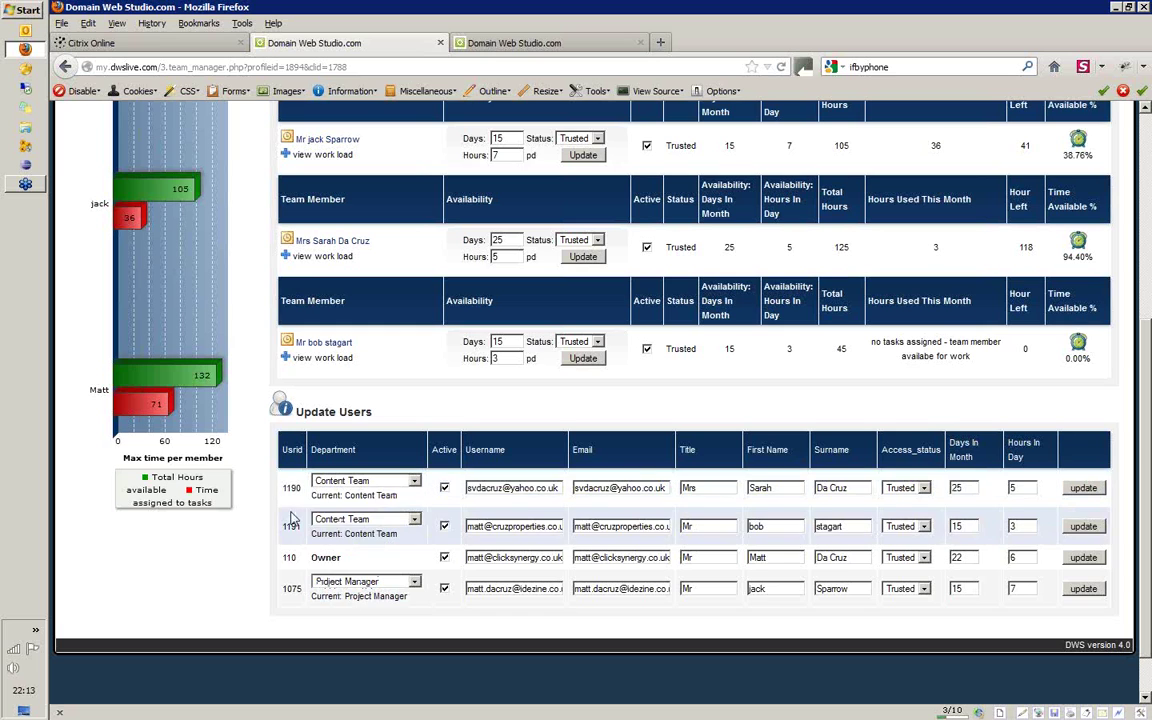
pyautogui.click(335, 481)
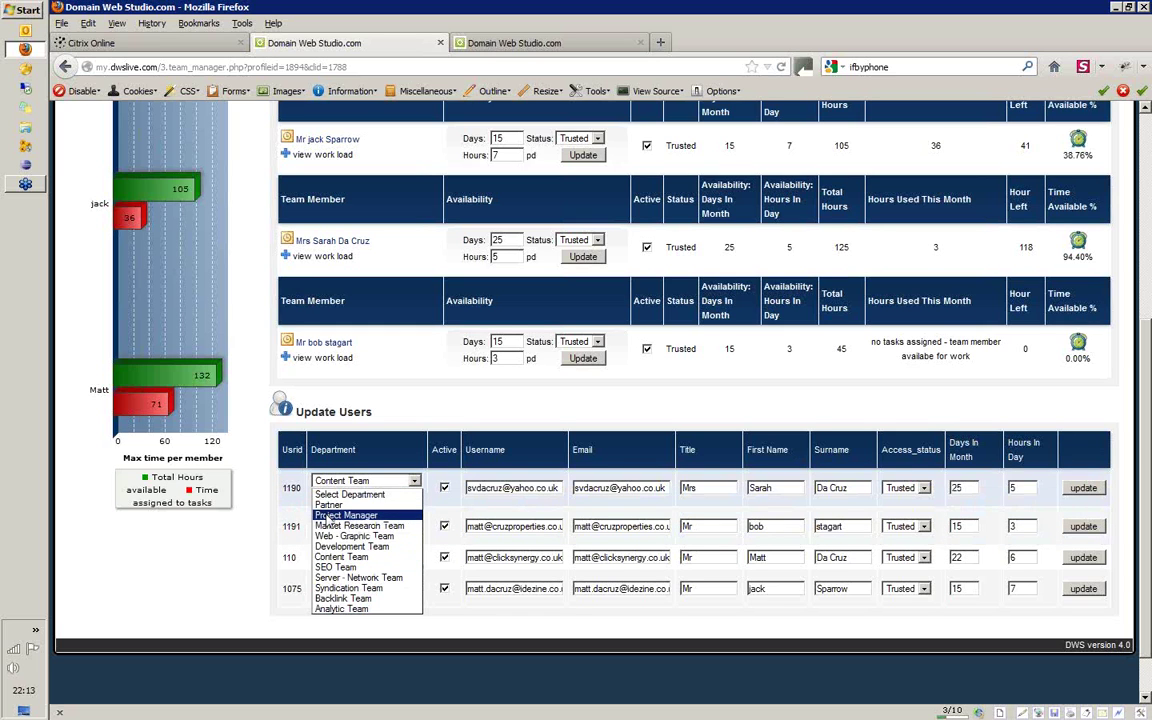
pyautogui.click(306, 509)
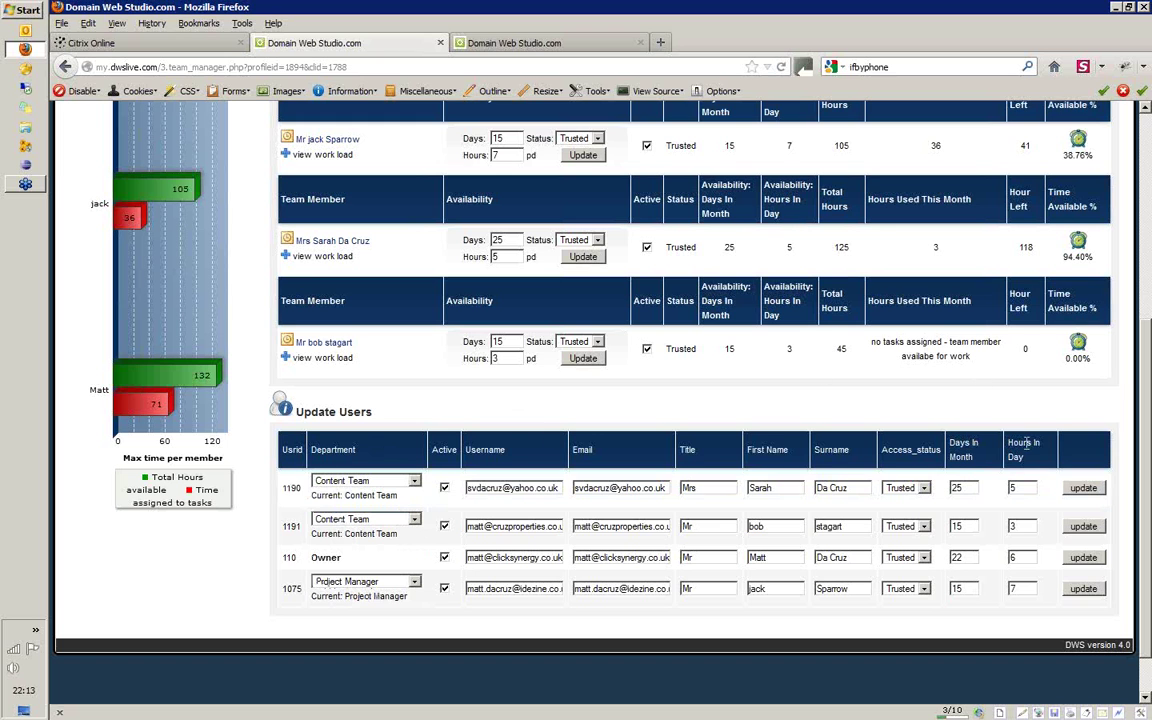
pyautogui.scroll(5, 1145, 418)
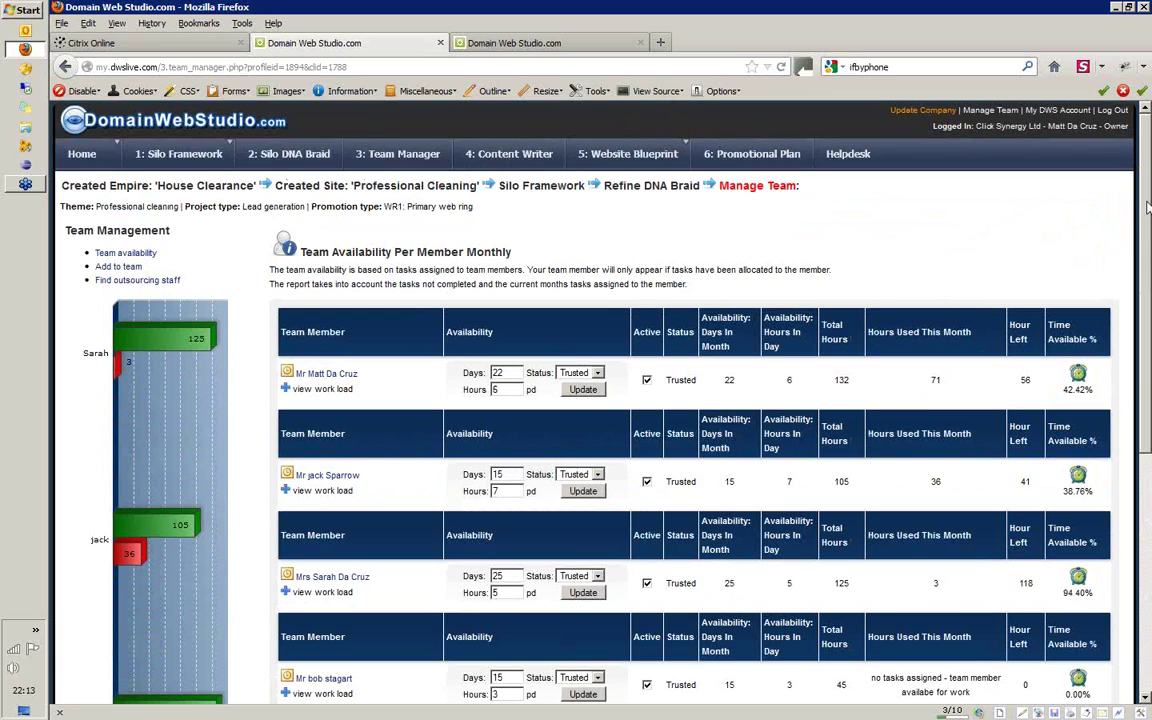
pyautogui.click(553, 43)
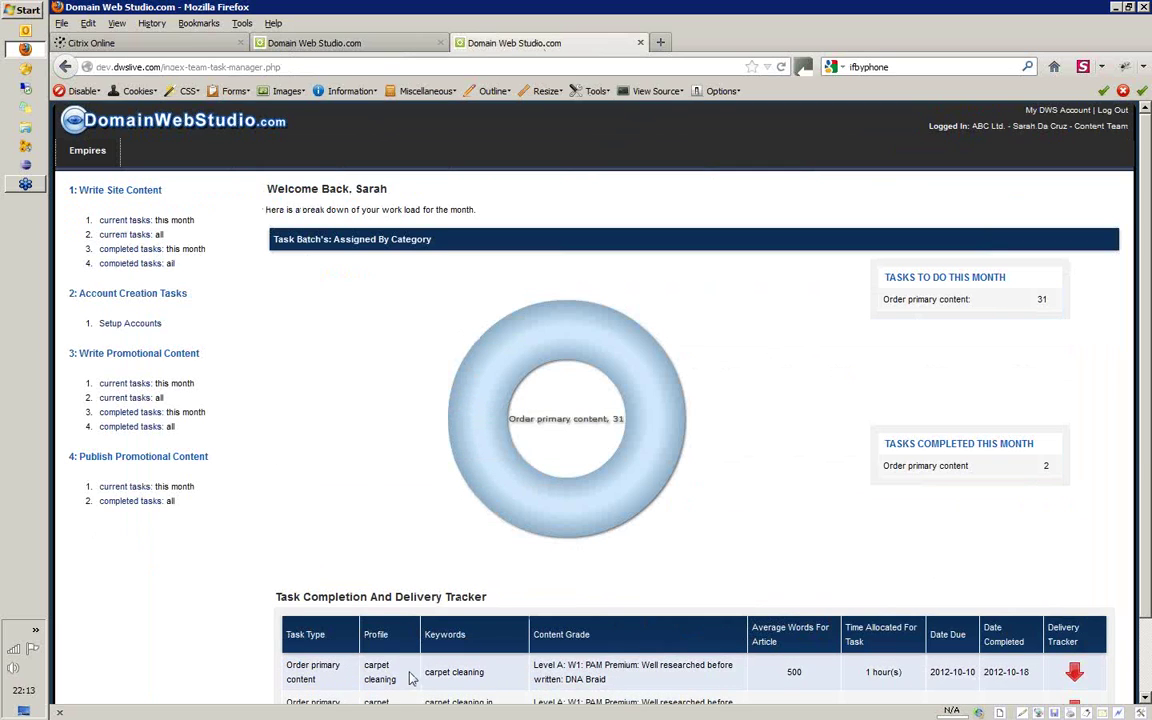
pyautogui.click(373, 43)
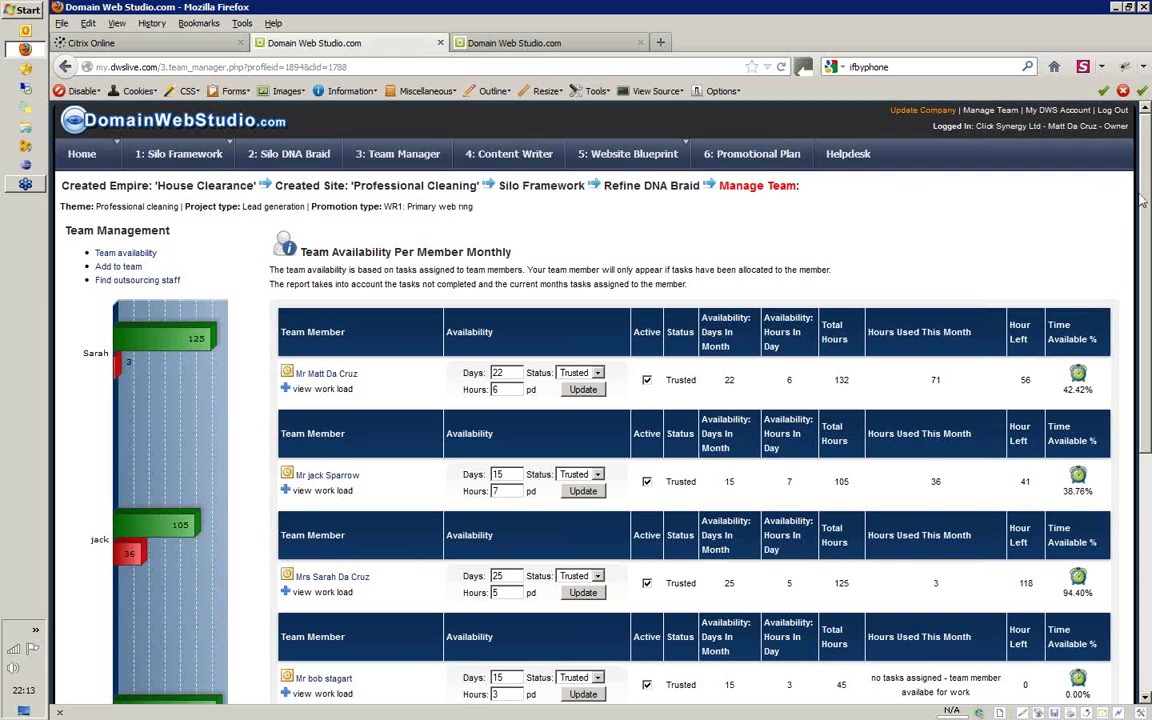
# Expand the owner's per-project workload and open his House Clearance task list
pyautogui.scroll(-2, 1147, 187)
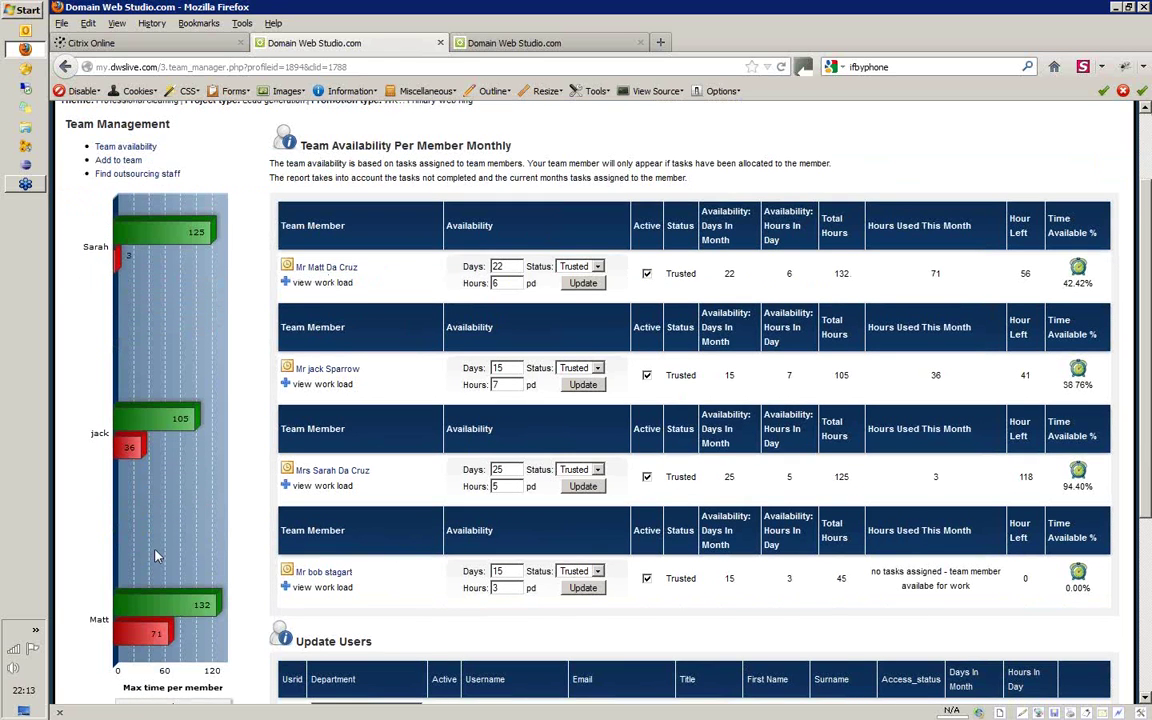
pyautogui.moveTo(160, 214)
pyautogui.moveTo(168, 240)
pyautogui.click(288, 284)
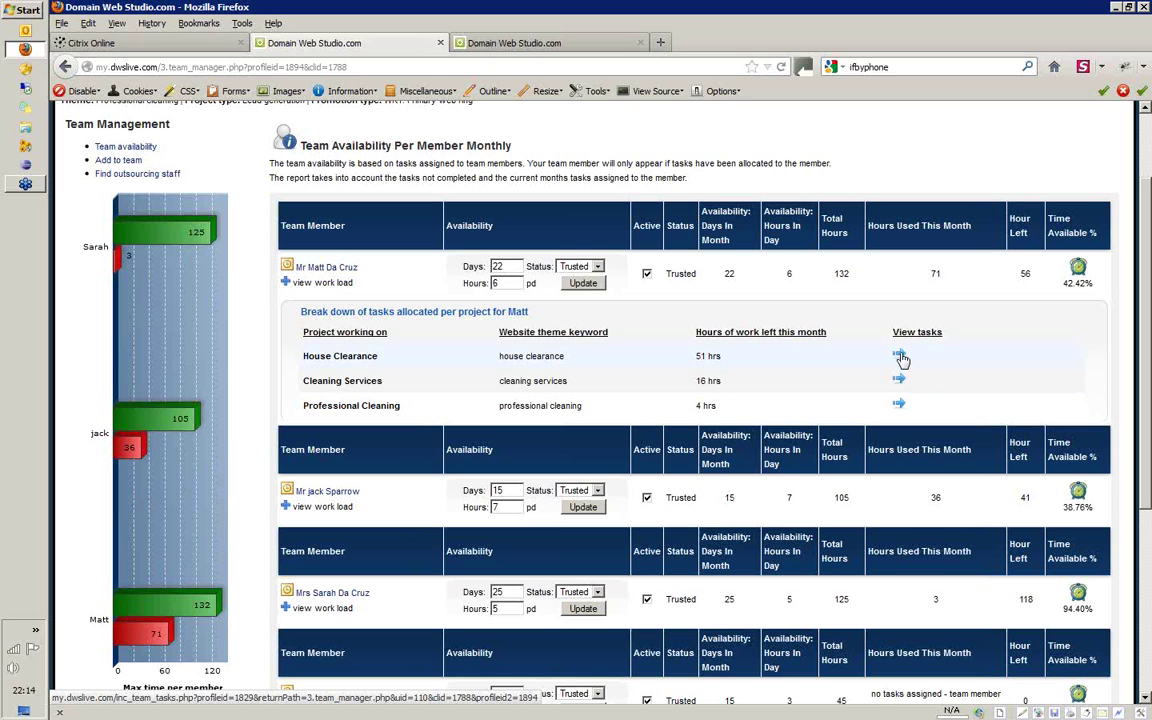
pyautogui.click(900, 357)
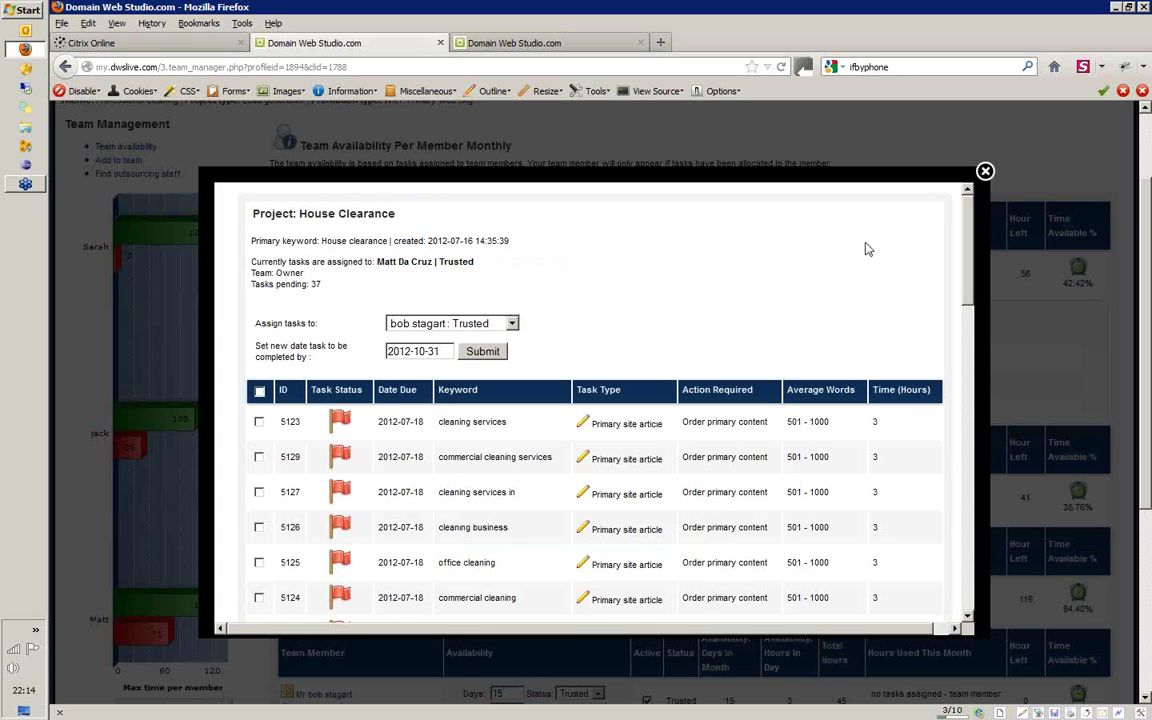
# Keep the chosen team member in Assign tasks to and set the new date 2012-11-31
pyautogui.scroll(-2, 968, 244)
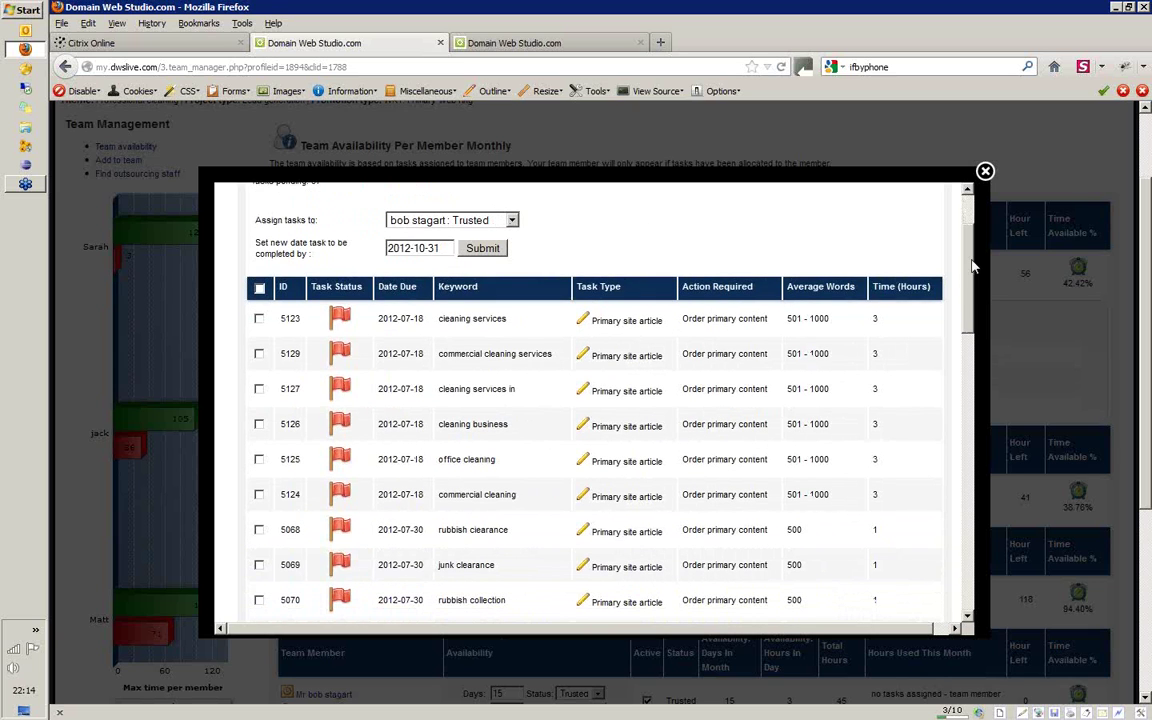
pyautogui.scroll(1, 878, 240)
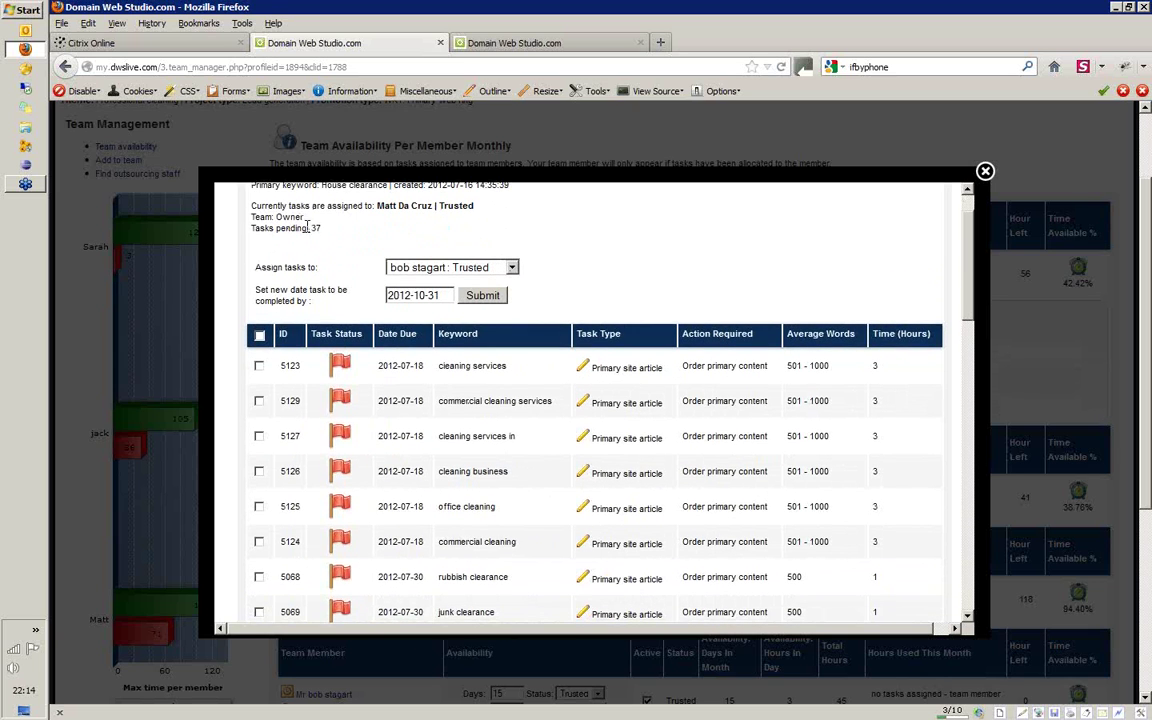
pyautogui.click(511, 269)
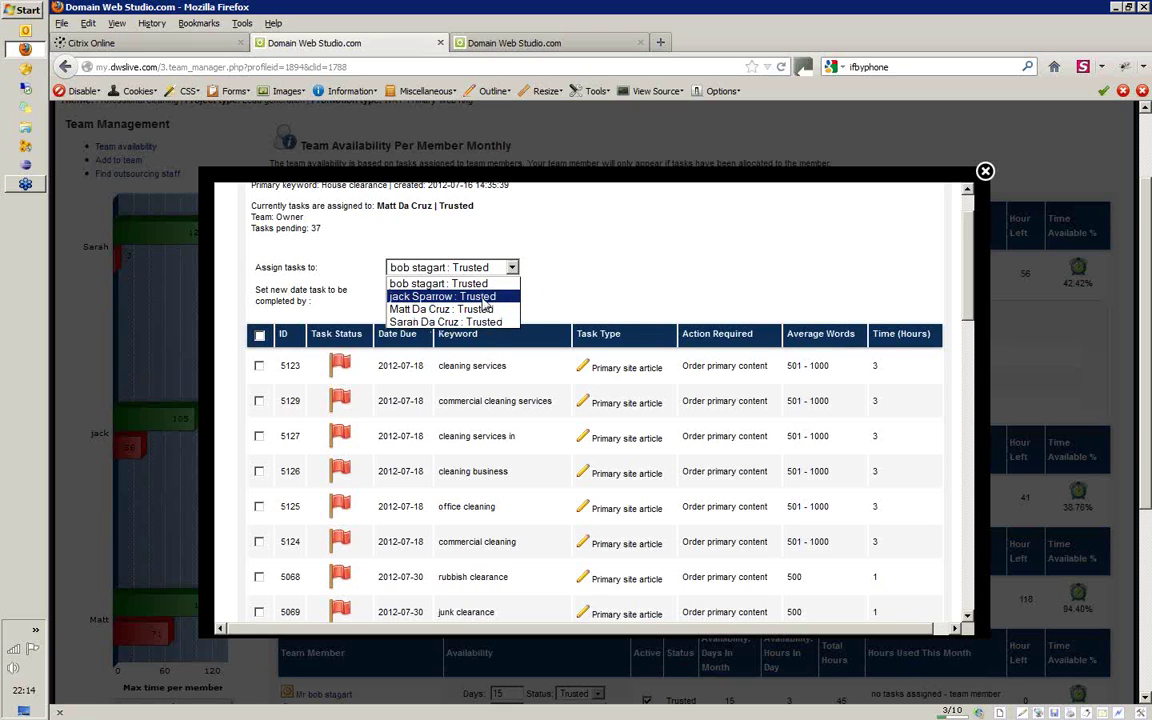
pyautogui.press('Escape')
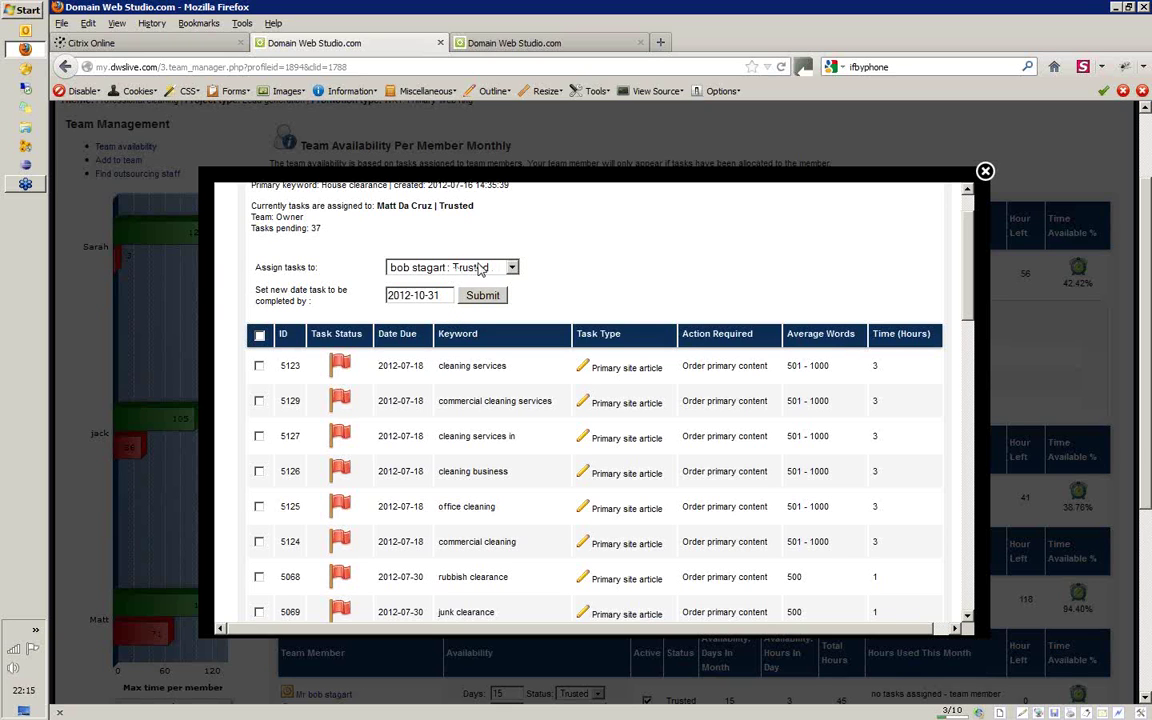
pyautogui.moveTo(424, 295); pyautogui.dragTo(418, 295)
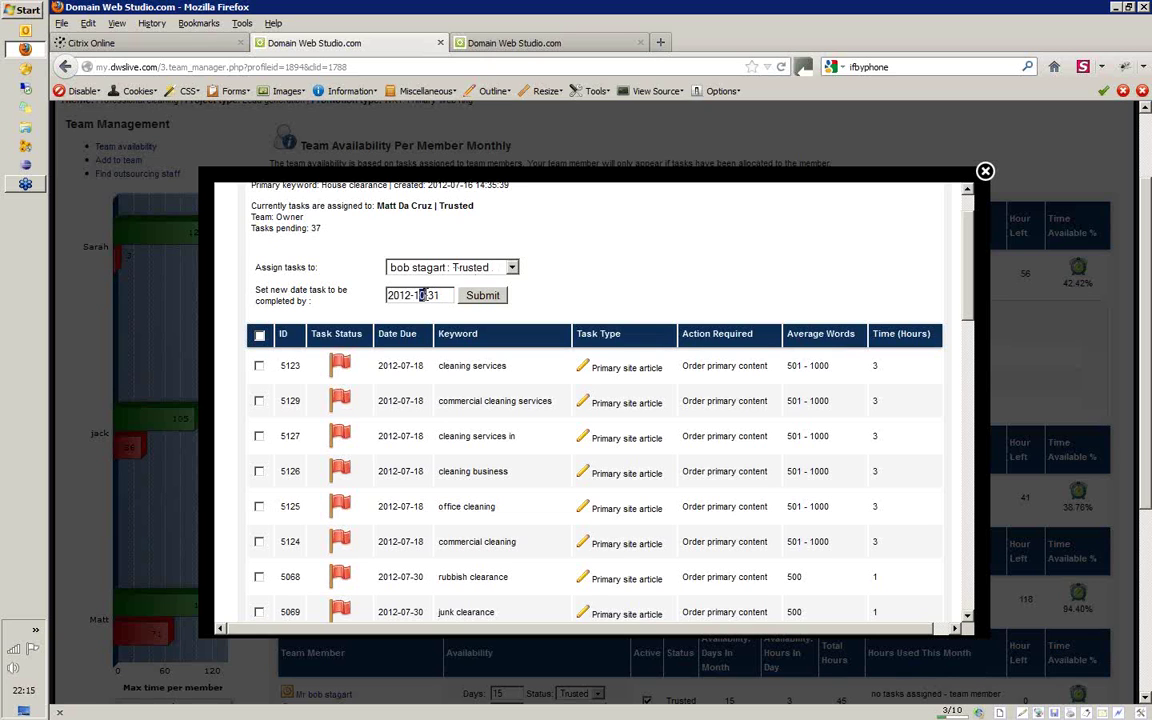
# Tick tasks 5123, 5129, 5127, 5126, 5125 and 5124 and submit the reassignment
pyautogui.click(259, 365)
pyautogui.click(259, 400)
pyautogui.click(259, 435)
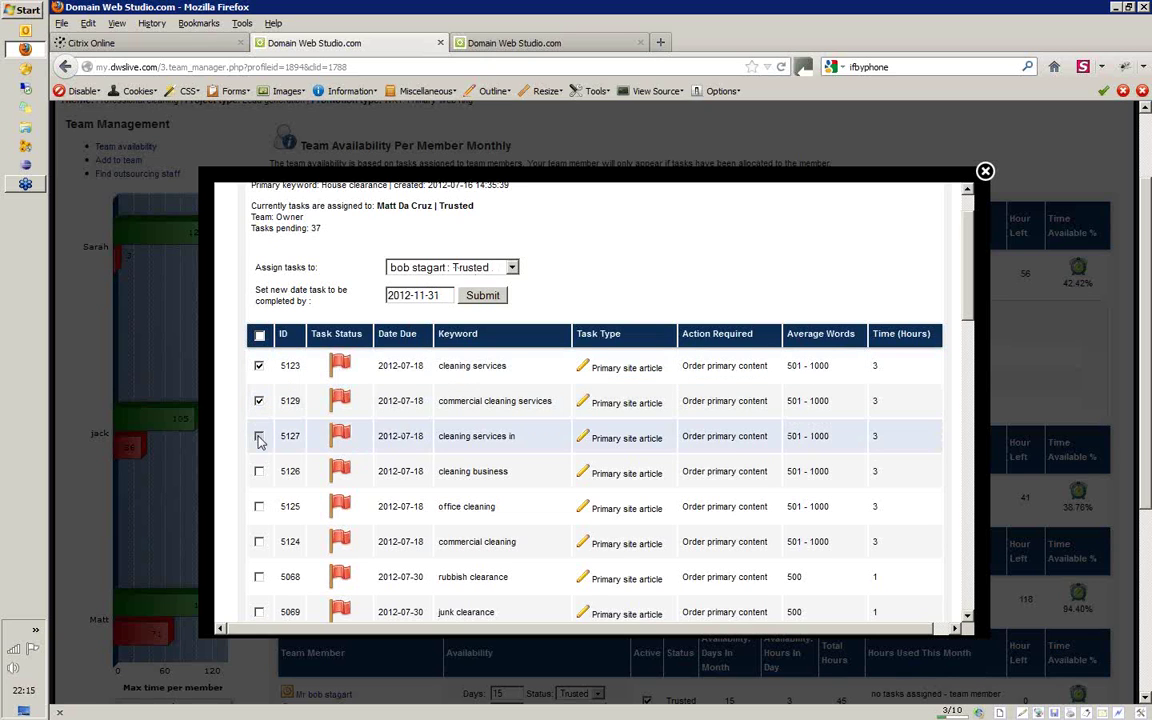
pyautogui.click(259, 470)
pyautogui.click(259, 506)
pyautogui.click(259, 541)
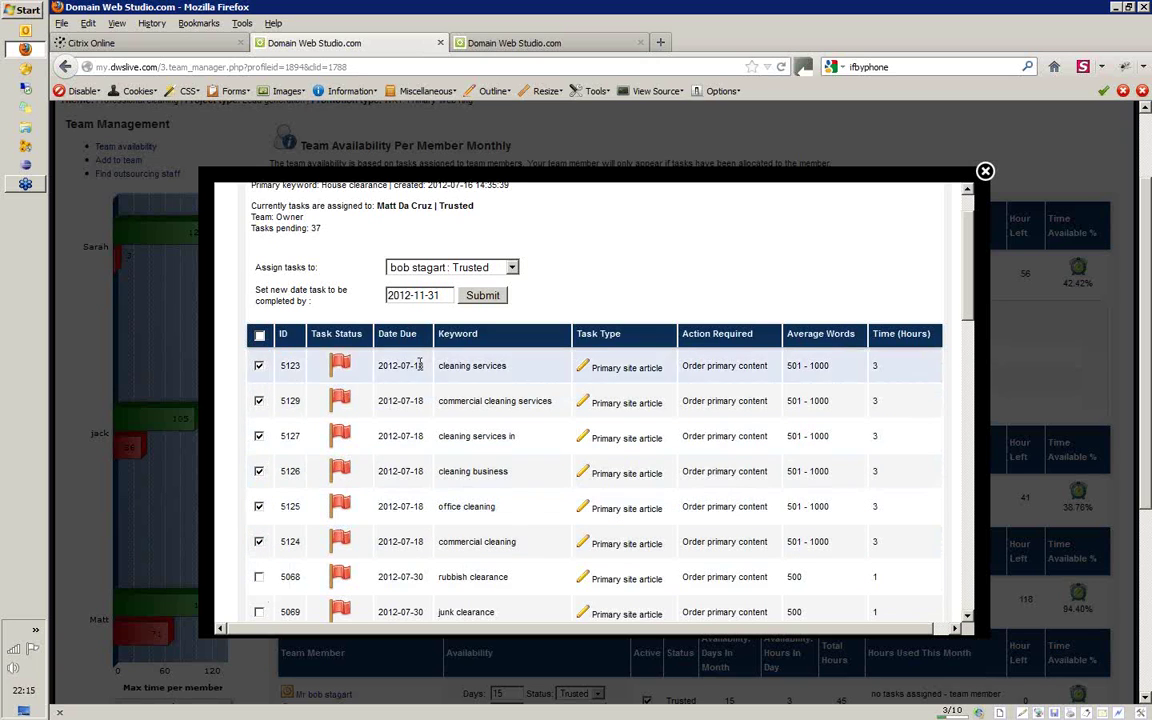
pyautogui.click(484, 298)
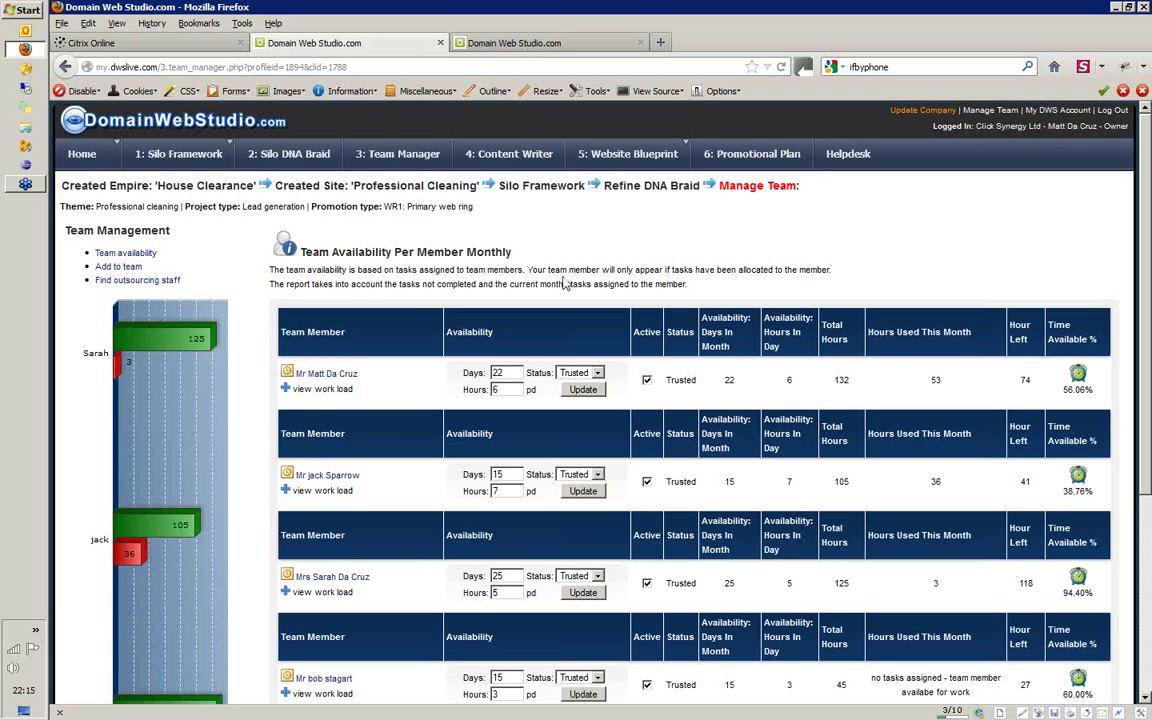
# Check the last member's per-project workload, then open the owner's Professional Cleaning instructions page
pyautogui.moveTo(1148, 245); pyautogui.dragTo(1148, 330)
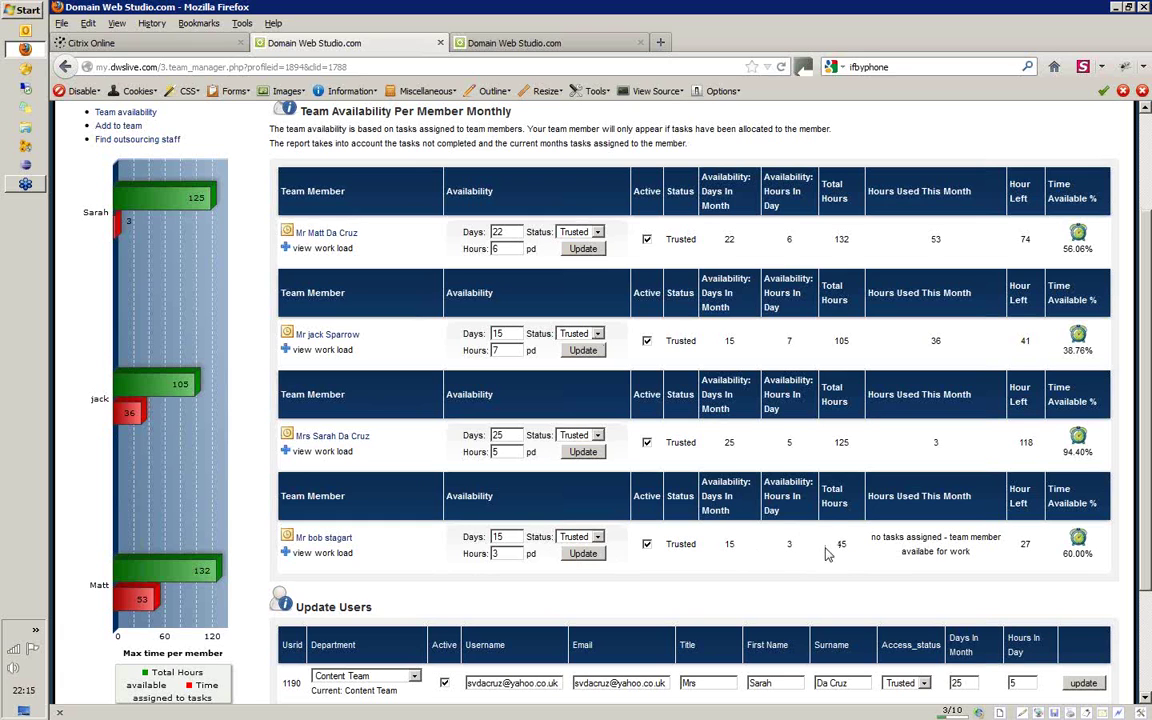
pyautogui.click(288, 553)
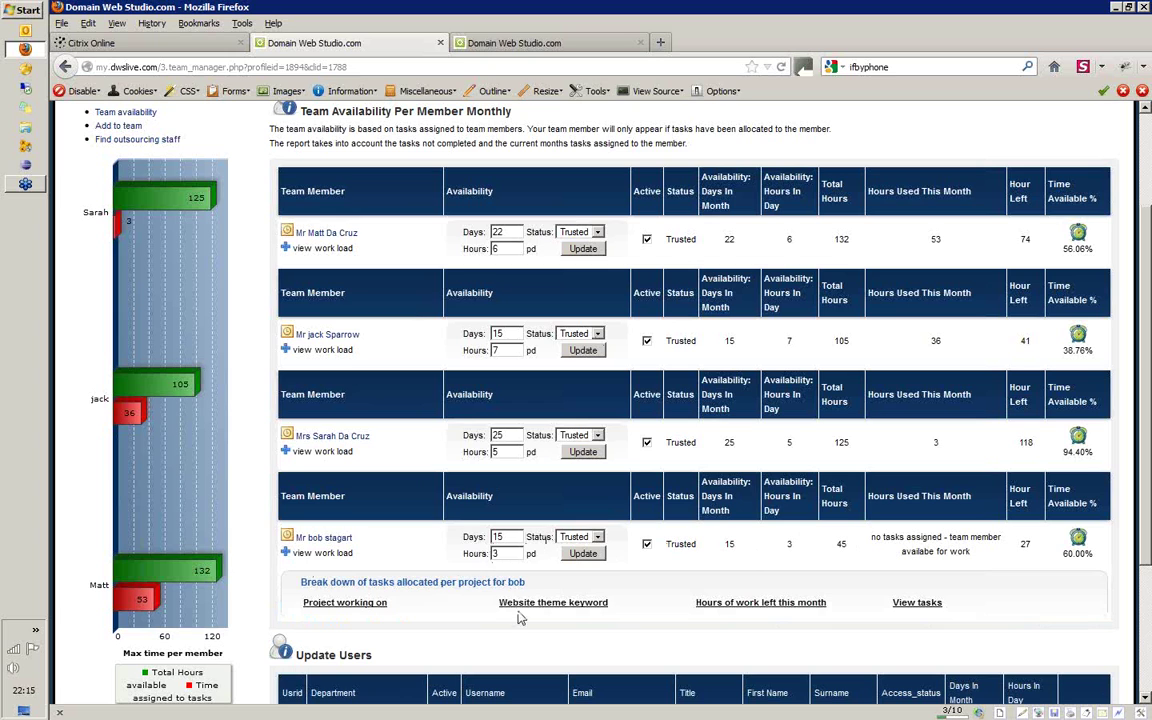
pyautogui.click(285, 553)
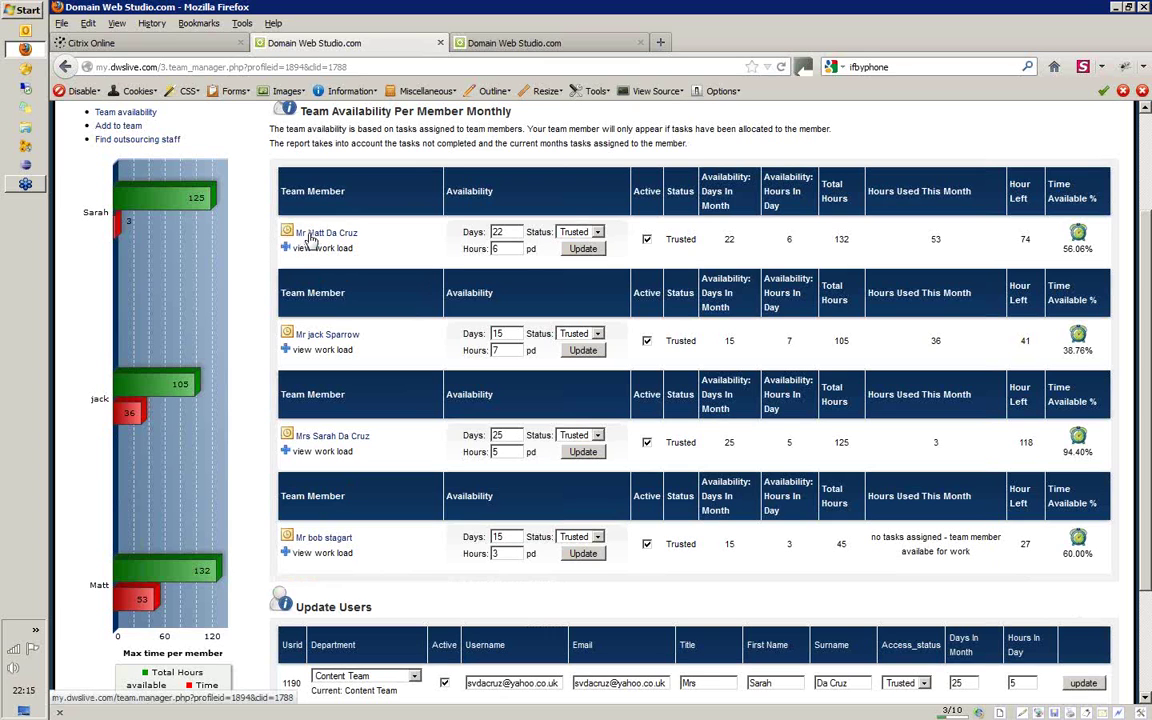
pyautogui.click(311, 240)
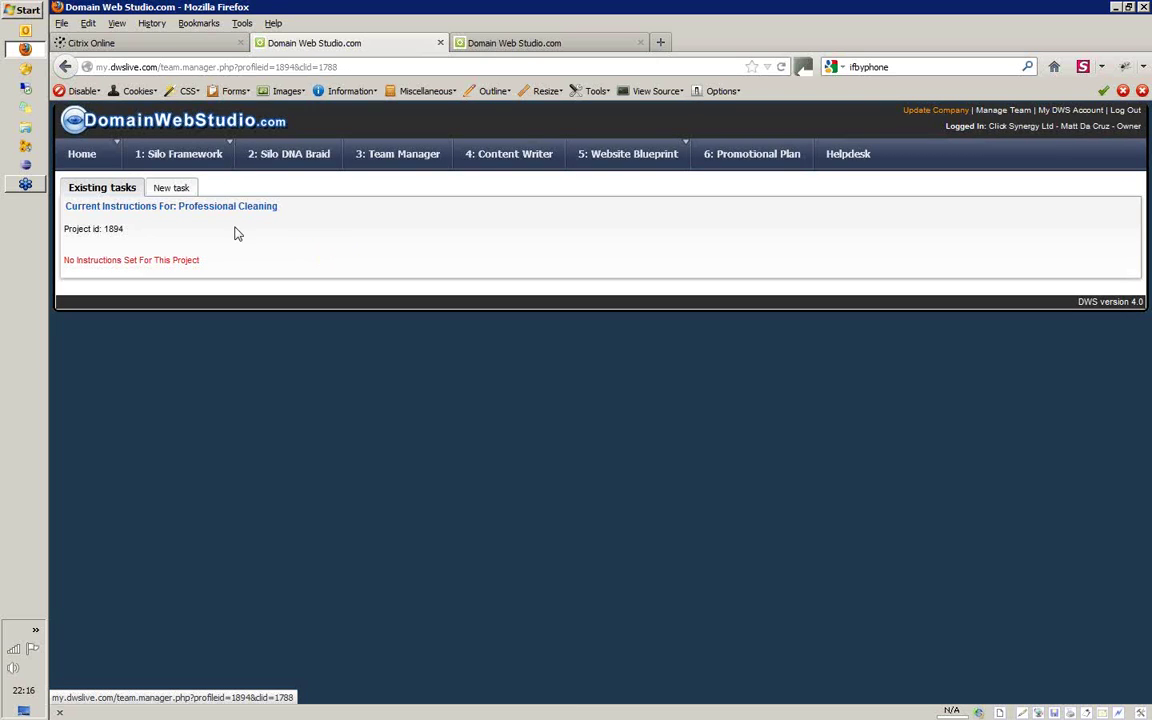
# Start a new task in the Virtual Assistant department assigned to the Content Team member
pyautogui.click(170, 188)
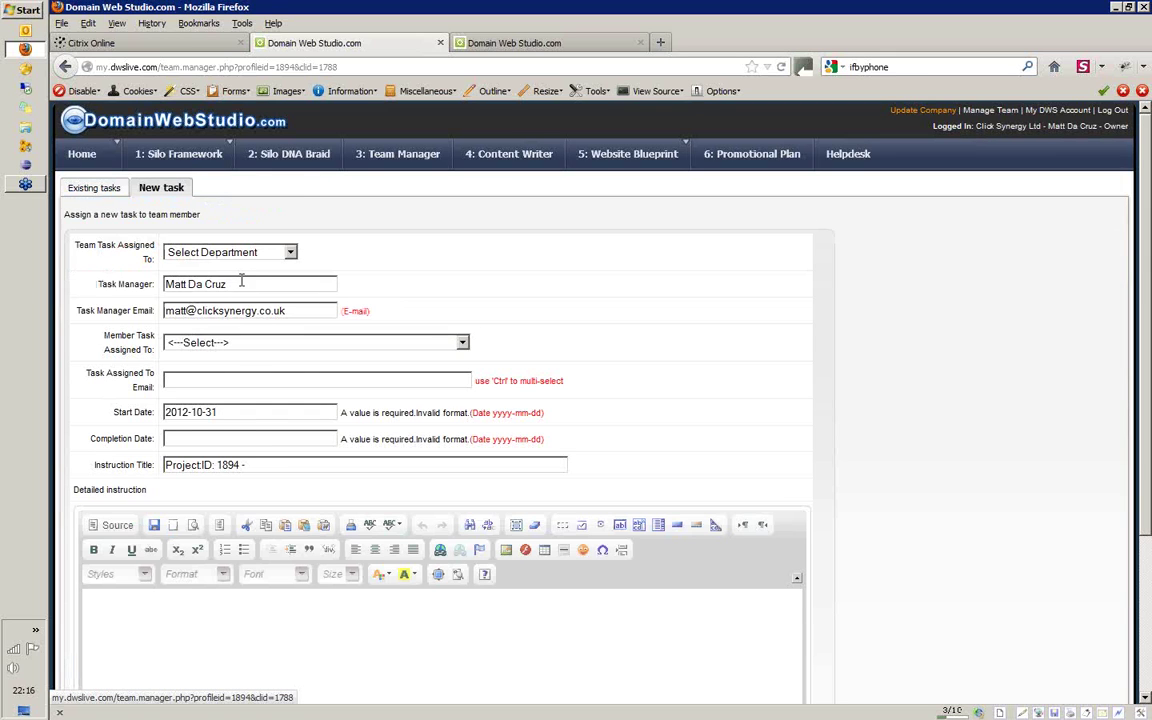
pyautogui.click(241, 256)
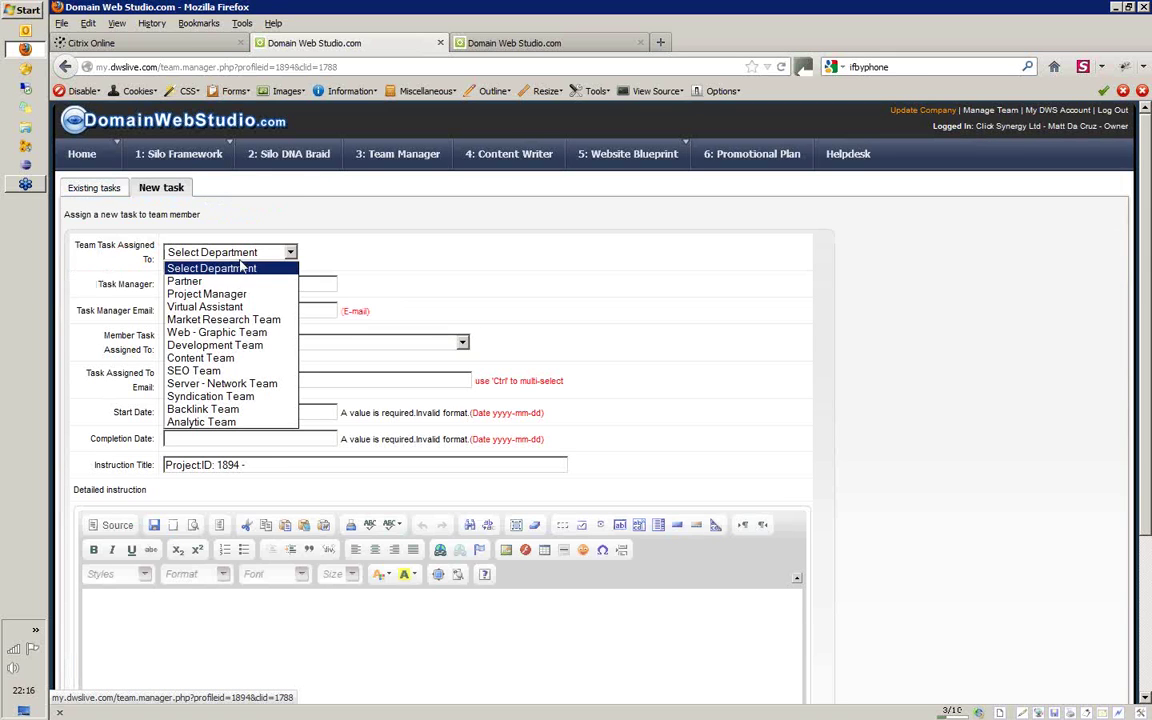
pyautogui.click(237, 308)
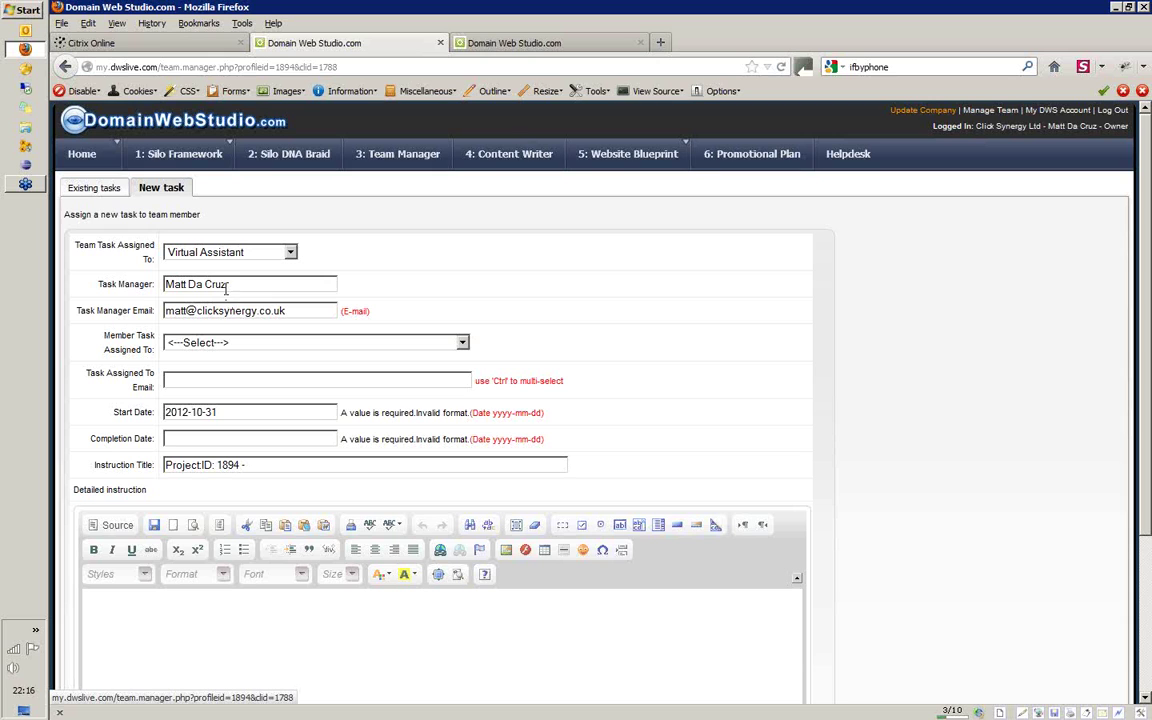
pyautogui.click(200, 343)
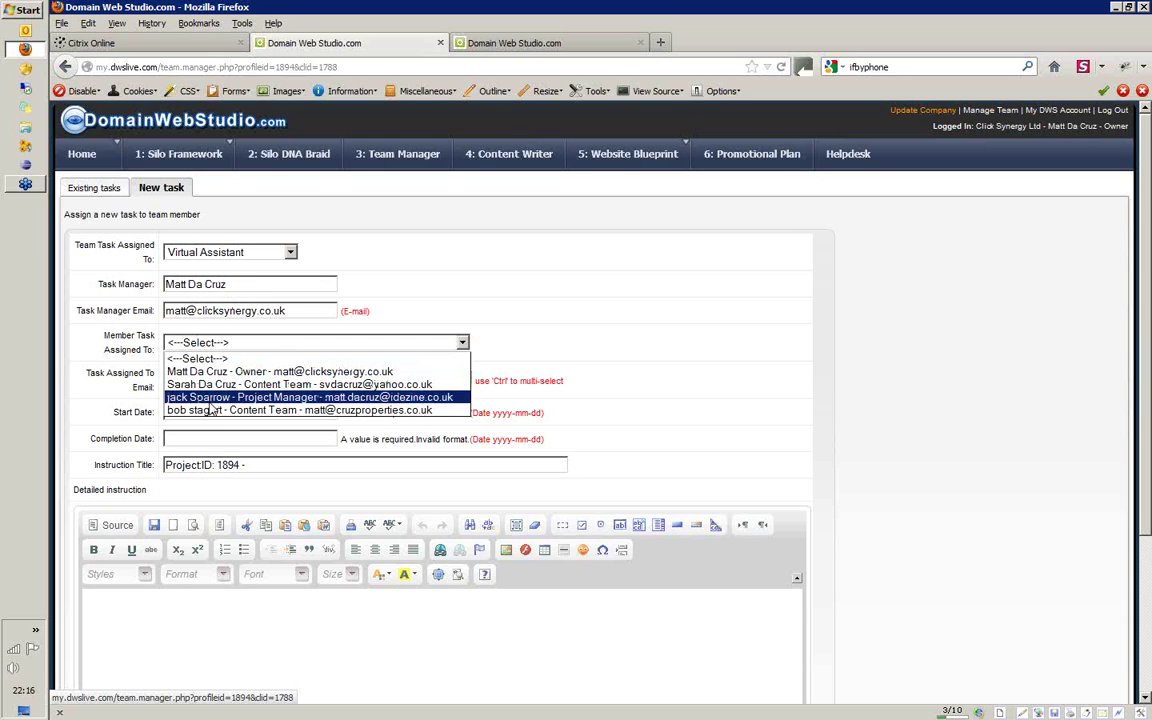
pyautogui.click(213, 385)
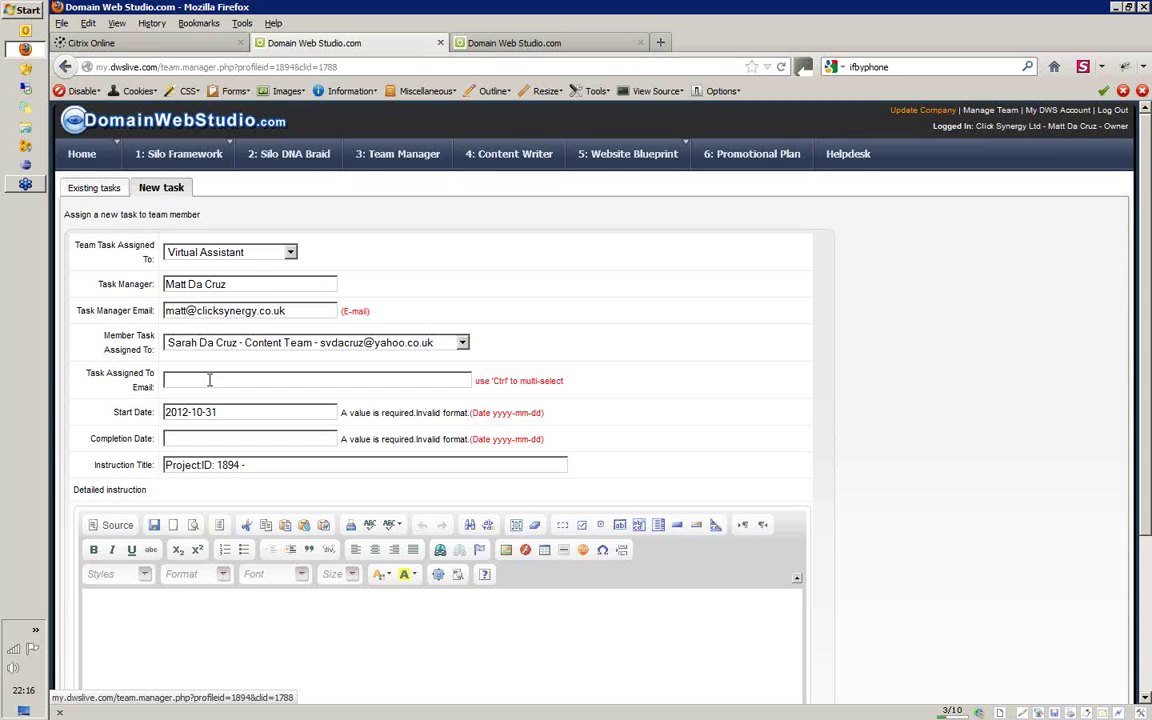
# Fill in the assigned member's email address
pyautogui.write('ss')
pyautogui.click(318, 343)
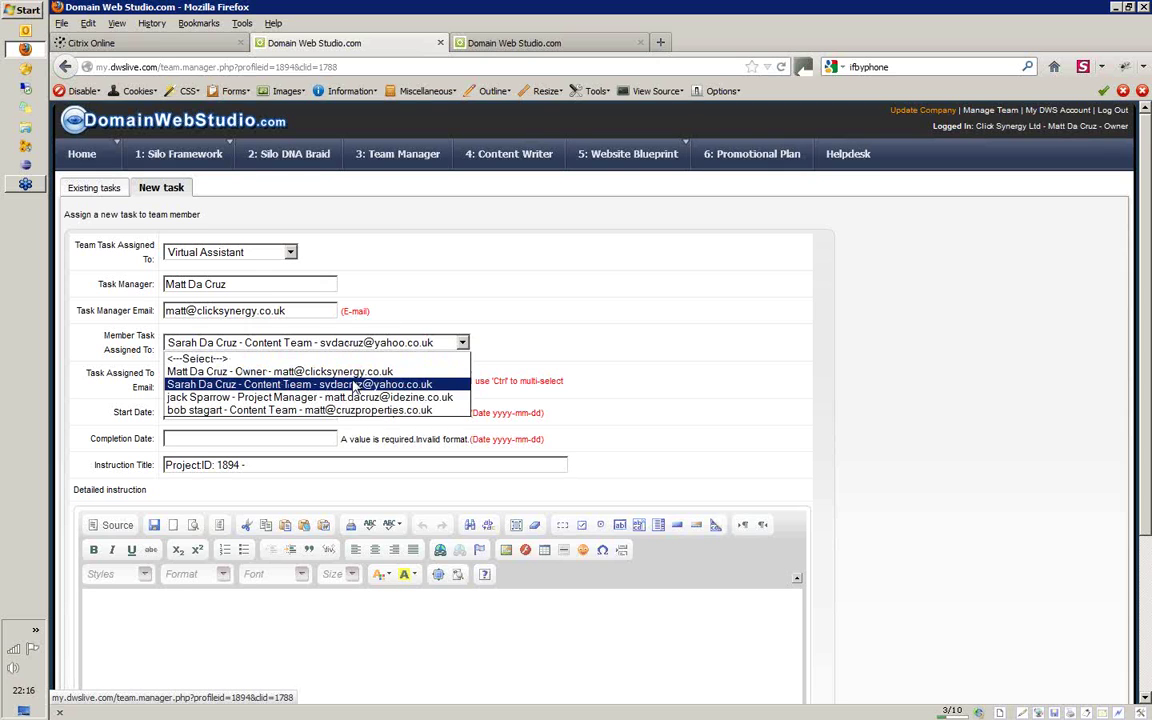
pyautogui.click(125, 368)
pyautogui.click(143, 388)
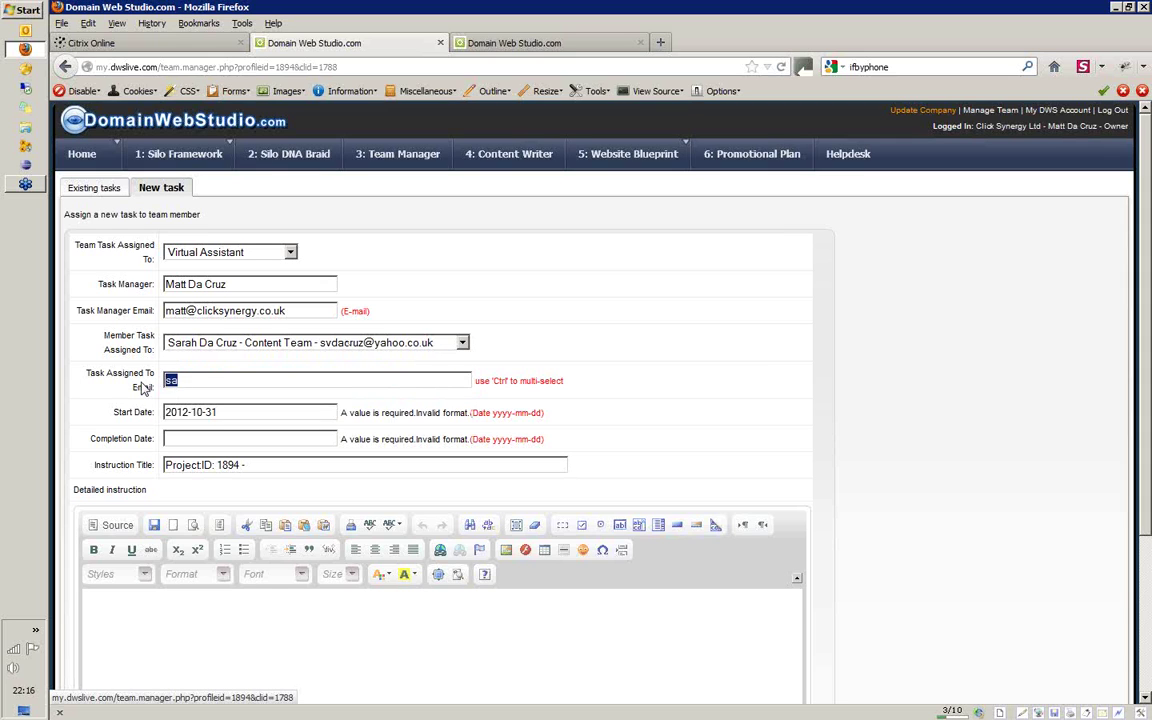
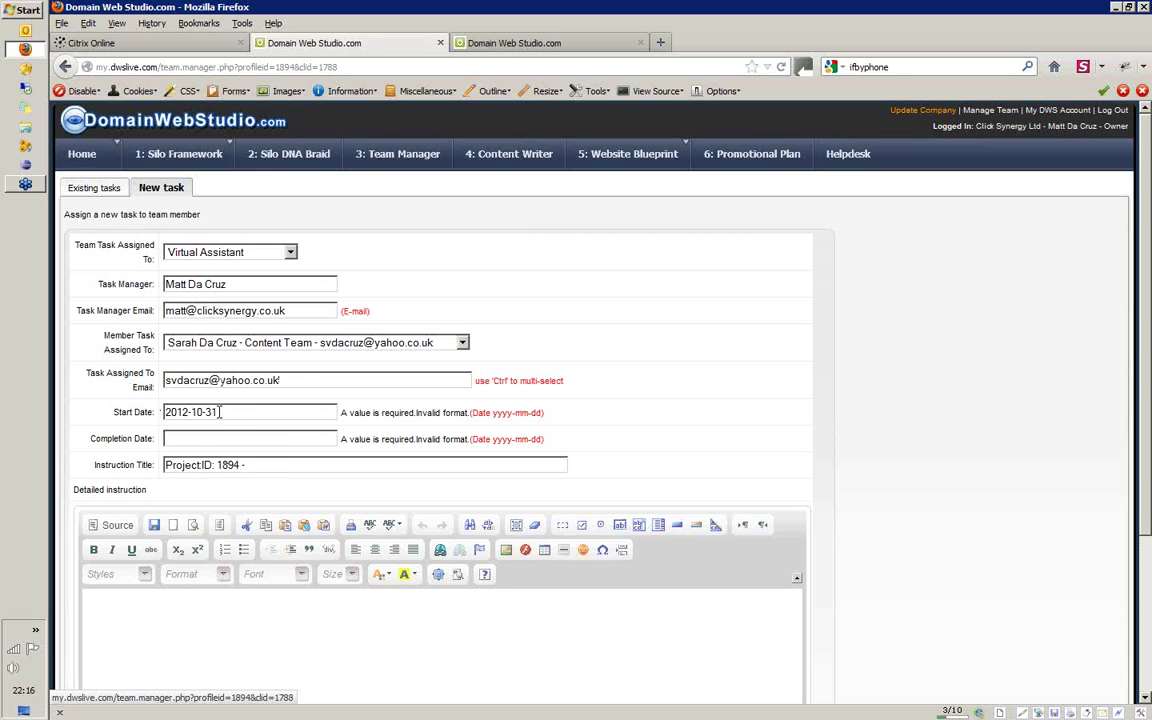
pyautogui.press('Tab')
# Copy the start date into Completion Date and change it to 2012-11-01
pyautogui.click(219, 411)
pyautogui.moveTo(219, 411); pyautogui.dragTo(110, 411)
pyautogui.hotkey('ctrl', 'c')
pyautogui.click(183, 437)
pyautogui.hotkey('ctrl', 'v')
pyautogui.click(201, 438)
pyautogui.press('BackSpace')
pyautogui.write('1')
pyautogui.doubleClick(210, 438)
pyautogui.write('01')
# Enter the instruction title 'Please Create Accounts', correcting the 'Crreate' typo
pyautogui.click(265, 464)
pyautogui.write('Please')
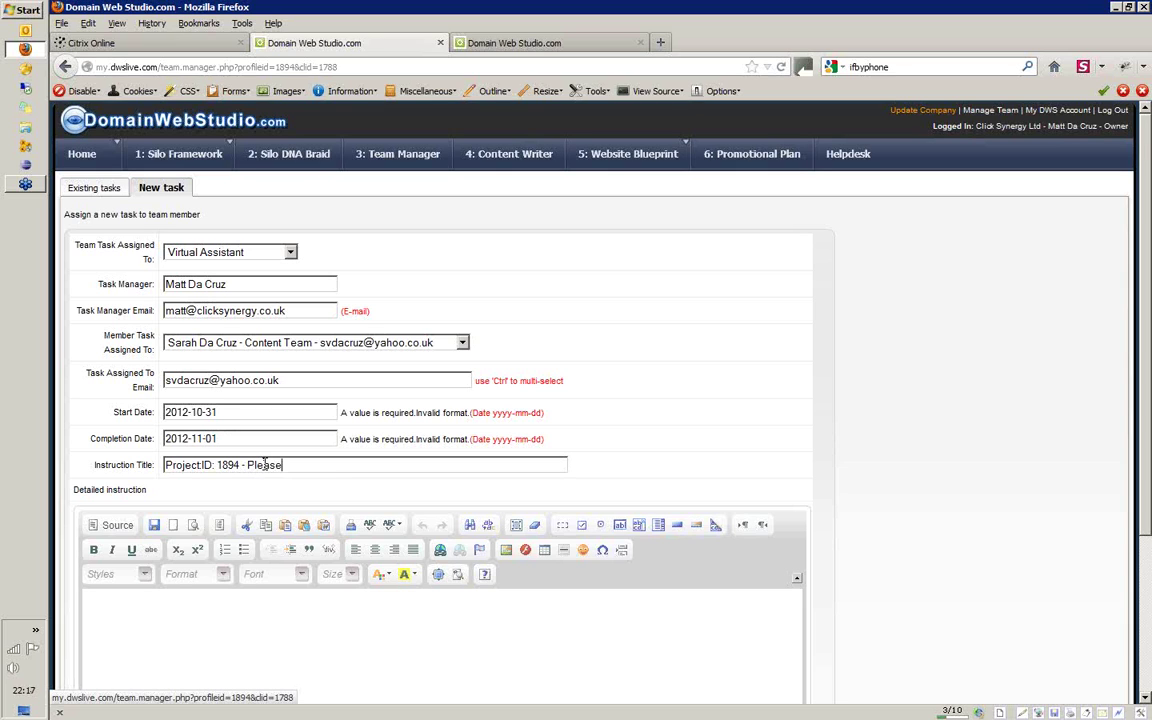
pyautogui.write(' Crreate Accounts')
pyautogui.click(296, 465)
pyautogui.press('BackSpace')
# Write the instruction 'please do this...' and send the task
pyautogui.moveTo(1149, 258); pyautogui.dragTo(1147, 366)
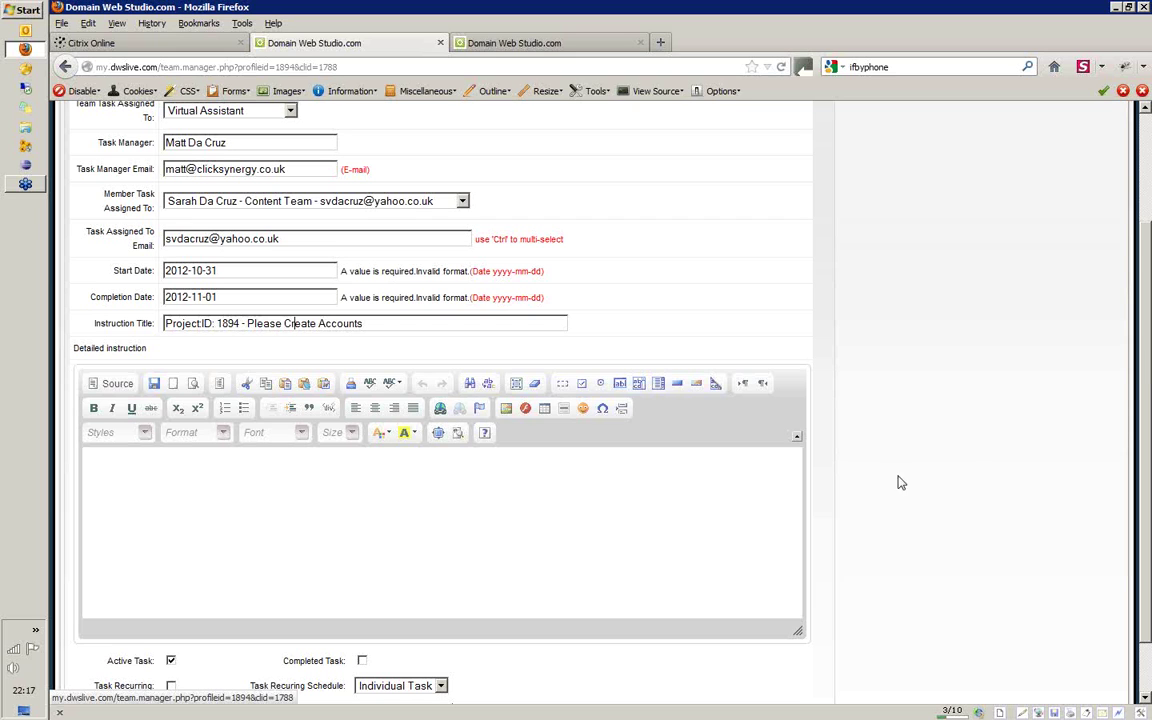
pyautogui.click(442, 519)
pyautogui.write('ple')
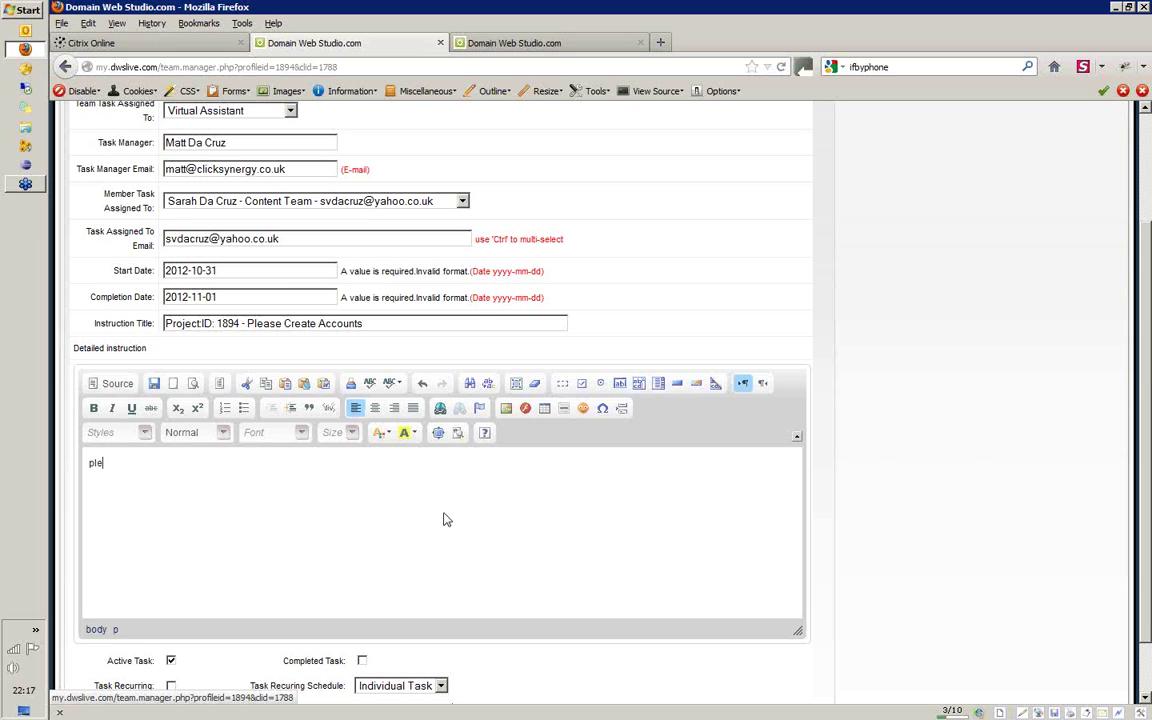
pyautogui.write('ase do this....')
pyautogui.scroll(-1, 1031, 252)
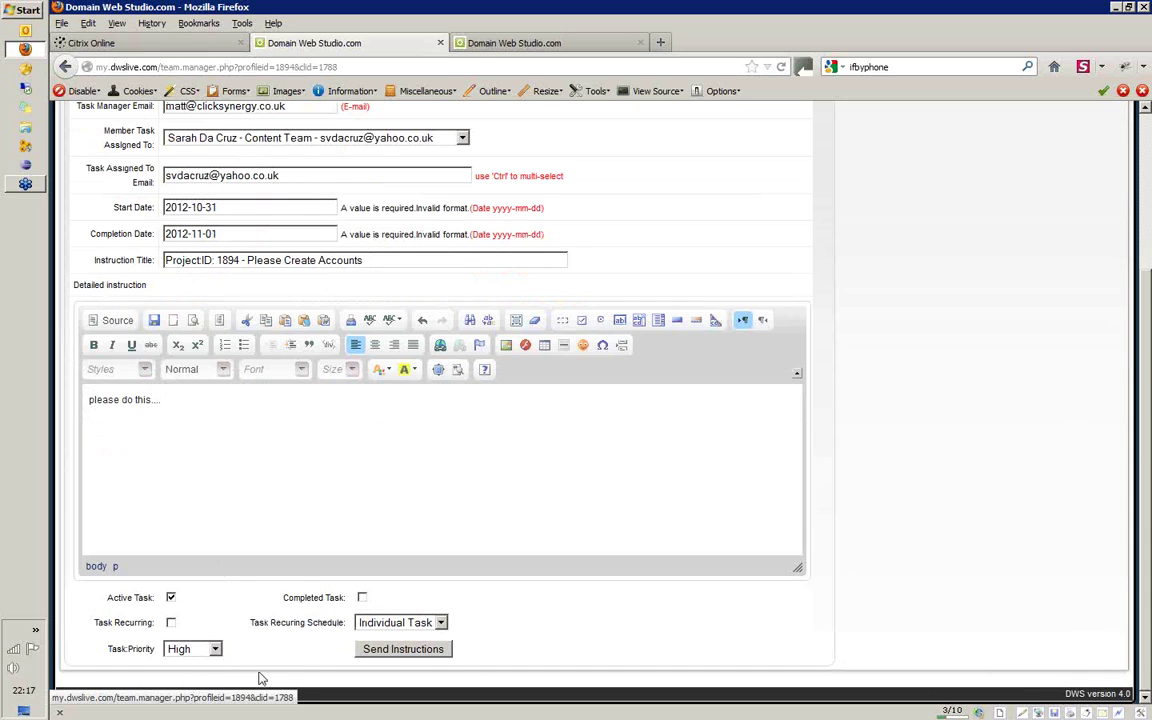
pyautogui.click(403, 649)
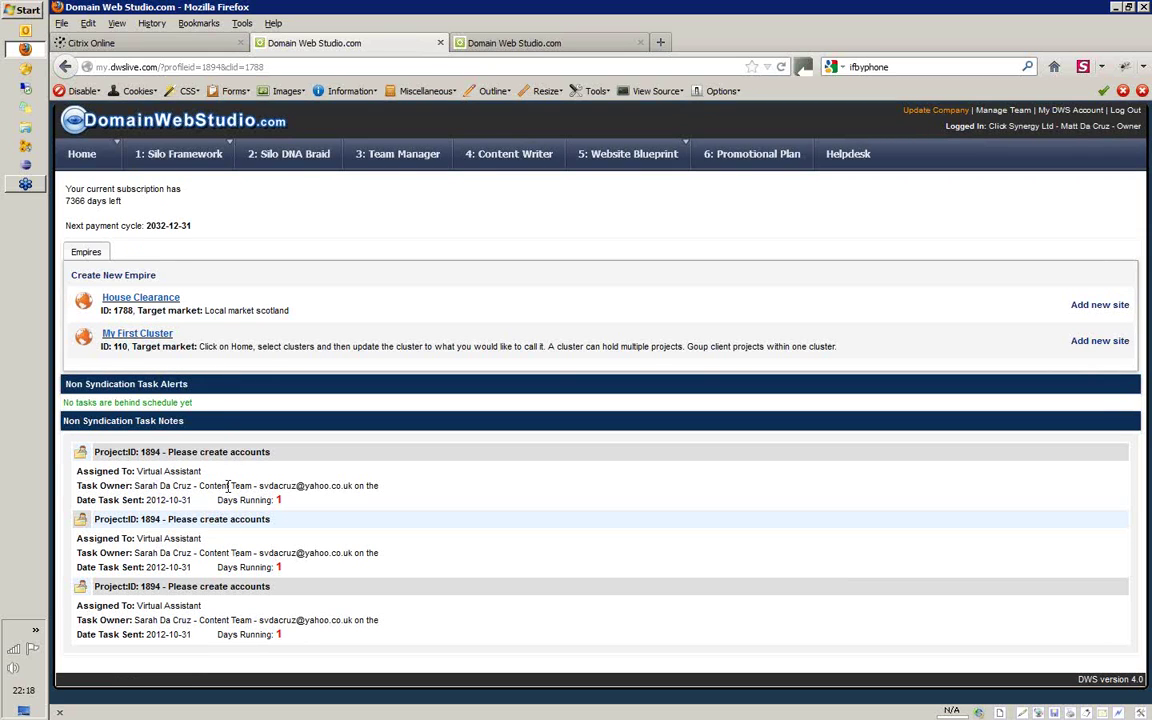
# Expand House Clearance and open '3: Team | Communication' for Professional Cleaning
pyautogui.click(152, 297)
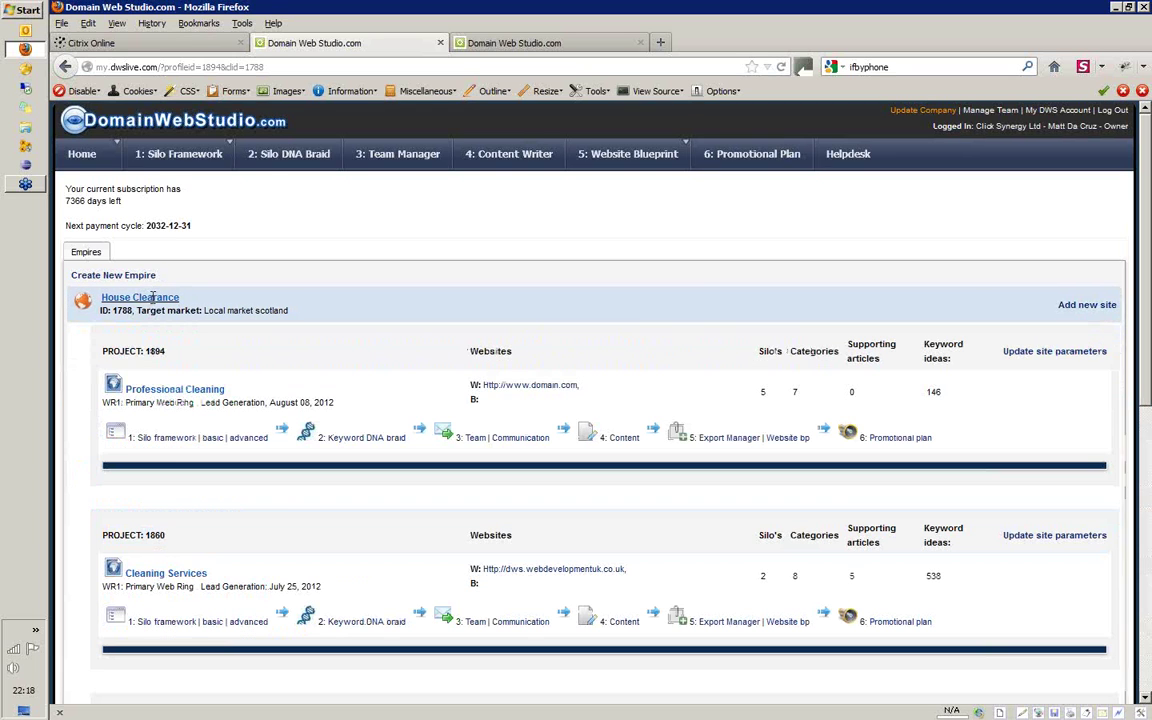
pyautogui.click(475, 441)
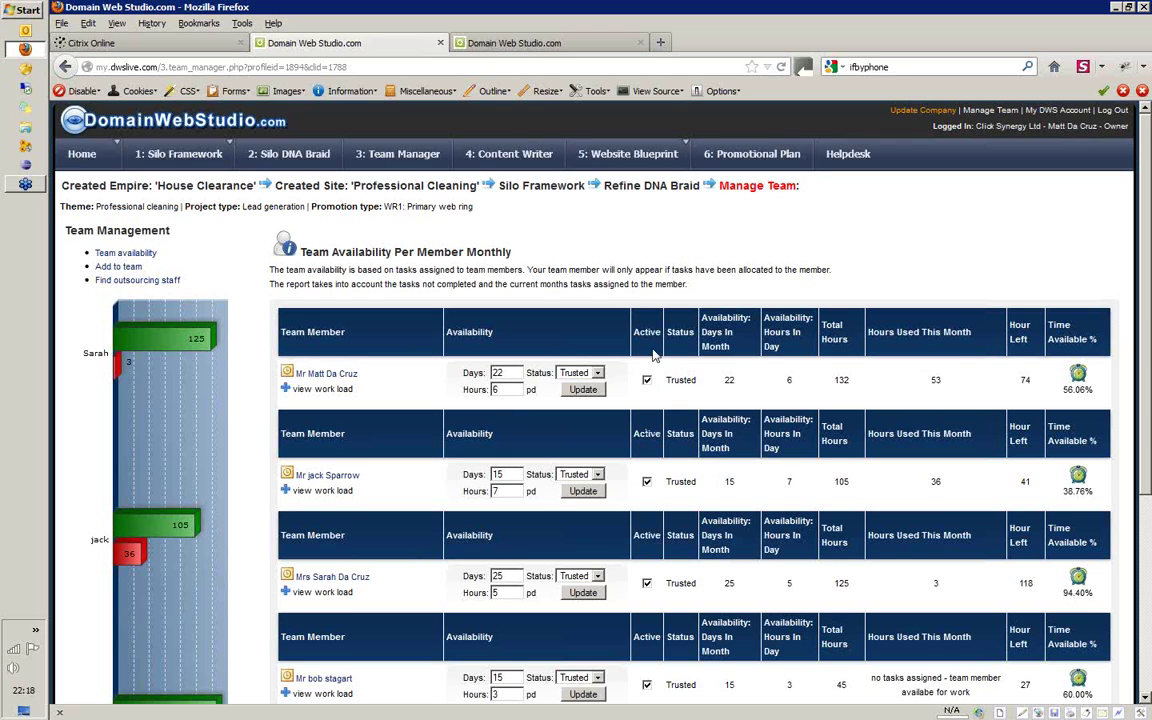
pyautogui.click(646, 481)
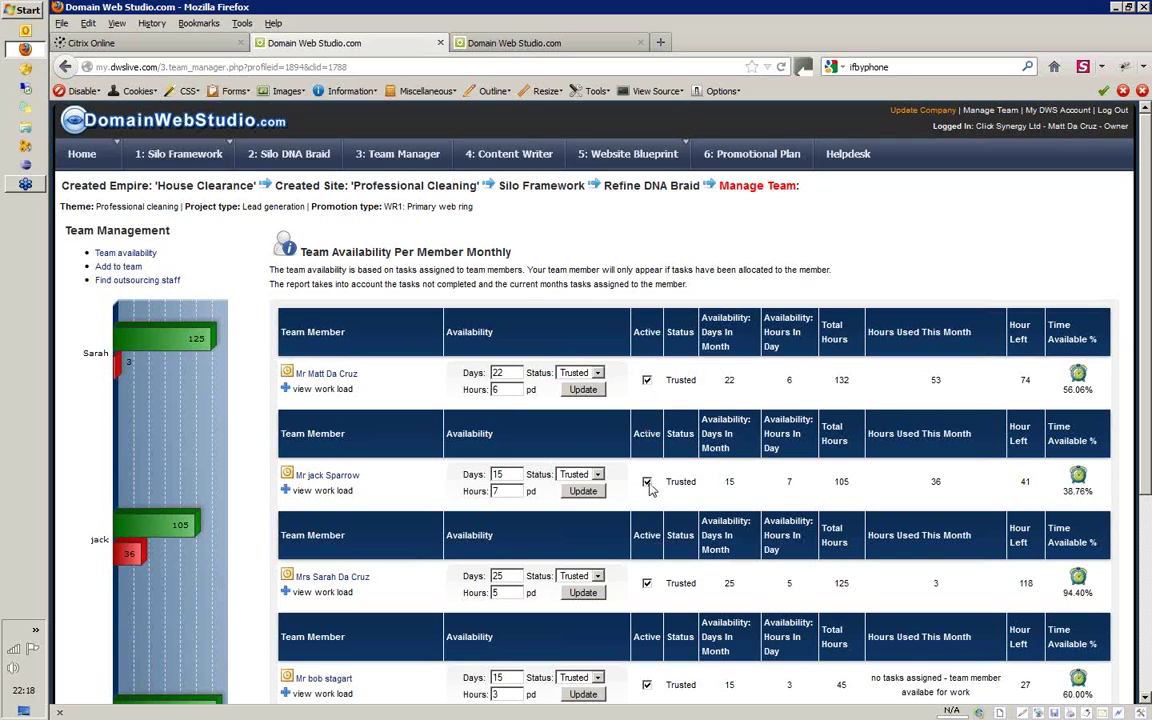
pyautogui.click(585, 492)
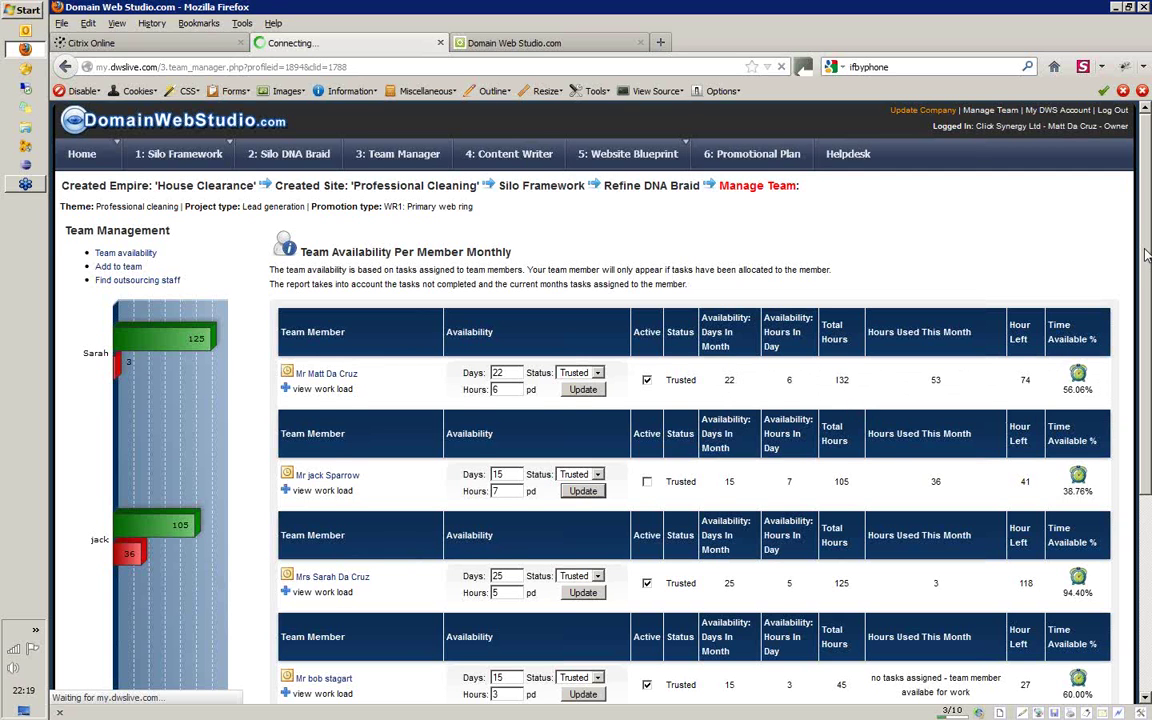
pyautogui.scroll(-4, 1050, 210)
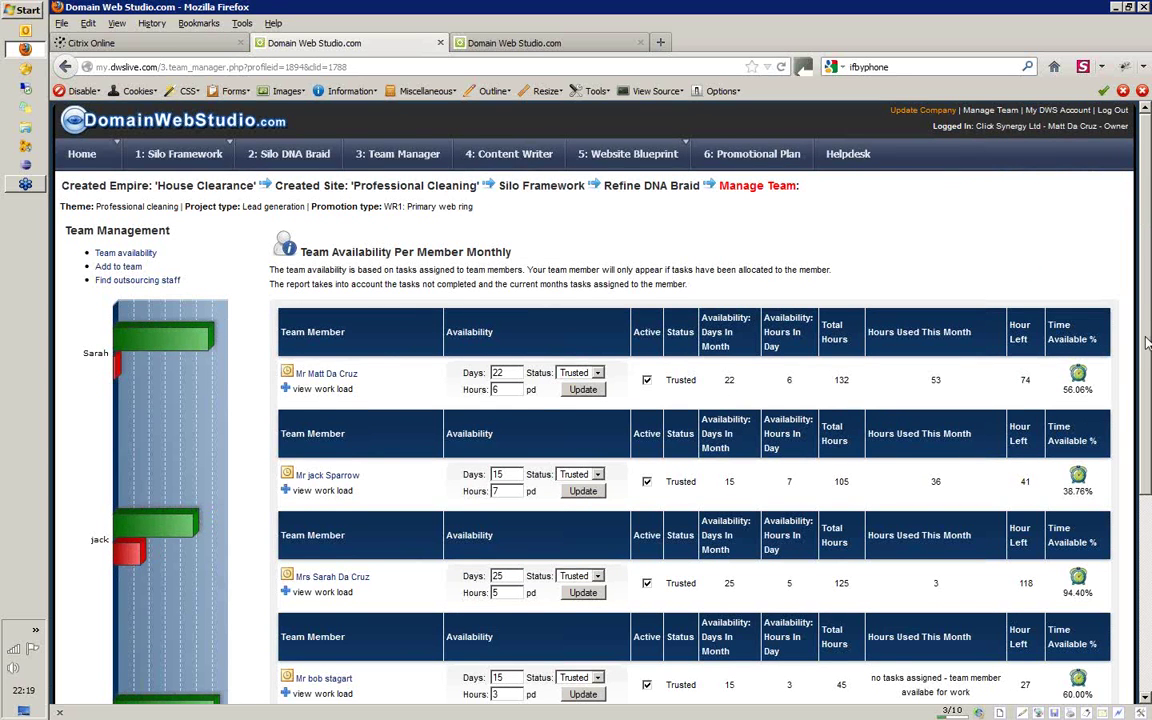
pyautogui.scroll(-3, 1147, 308)
pyautogui.scroll(-3, 1130, 256)
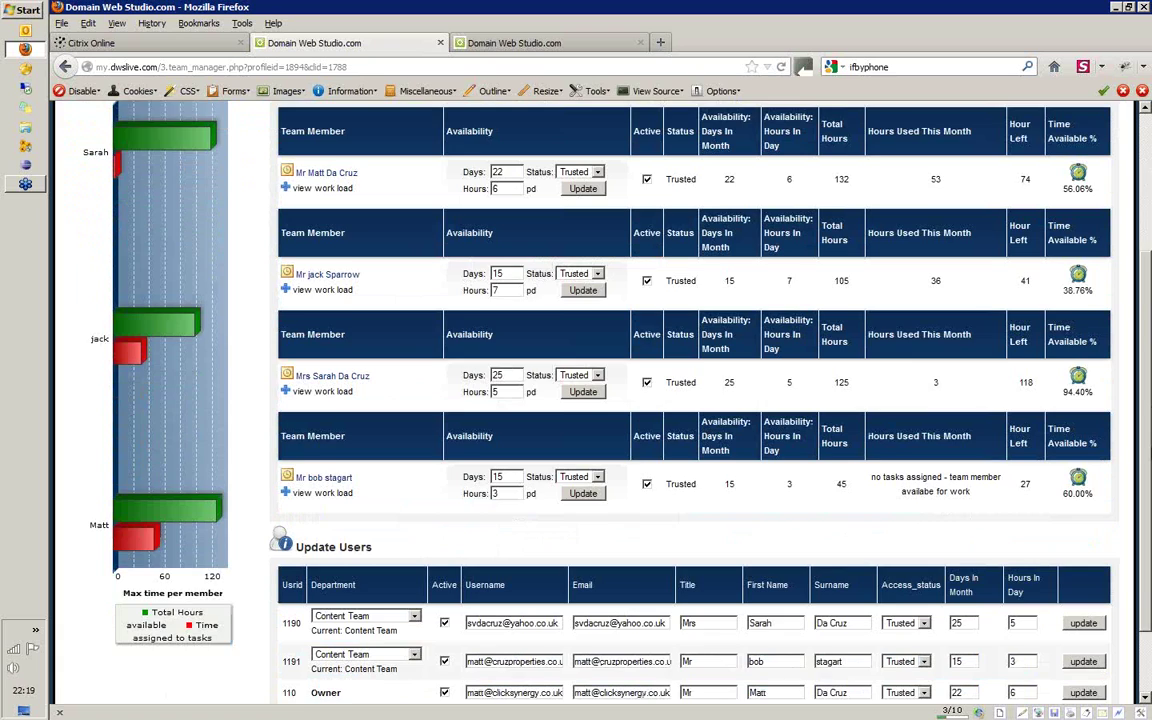
pyautogui.scroll(6, 1130, 256)
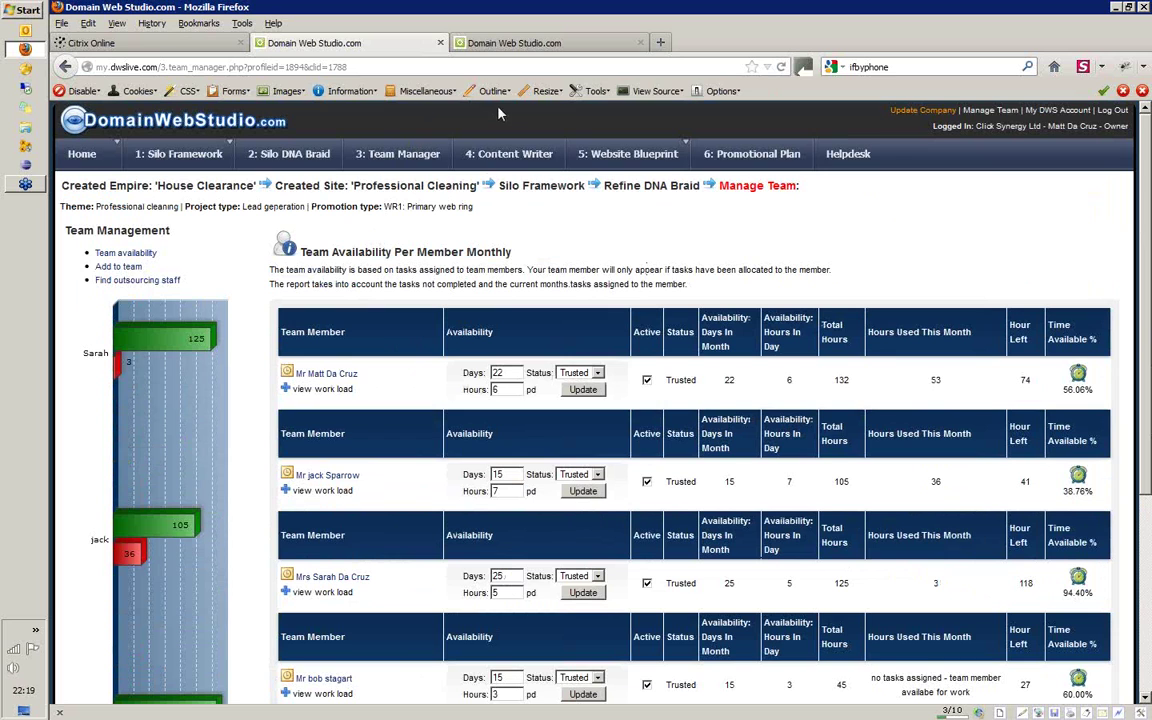
# Switch to the Content Team writer's page and check the first tracked task's due and completion dates
pyautogui.click(522, 45)
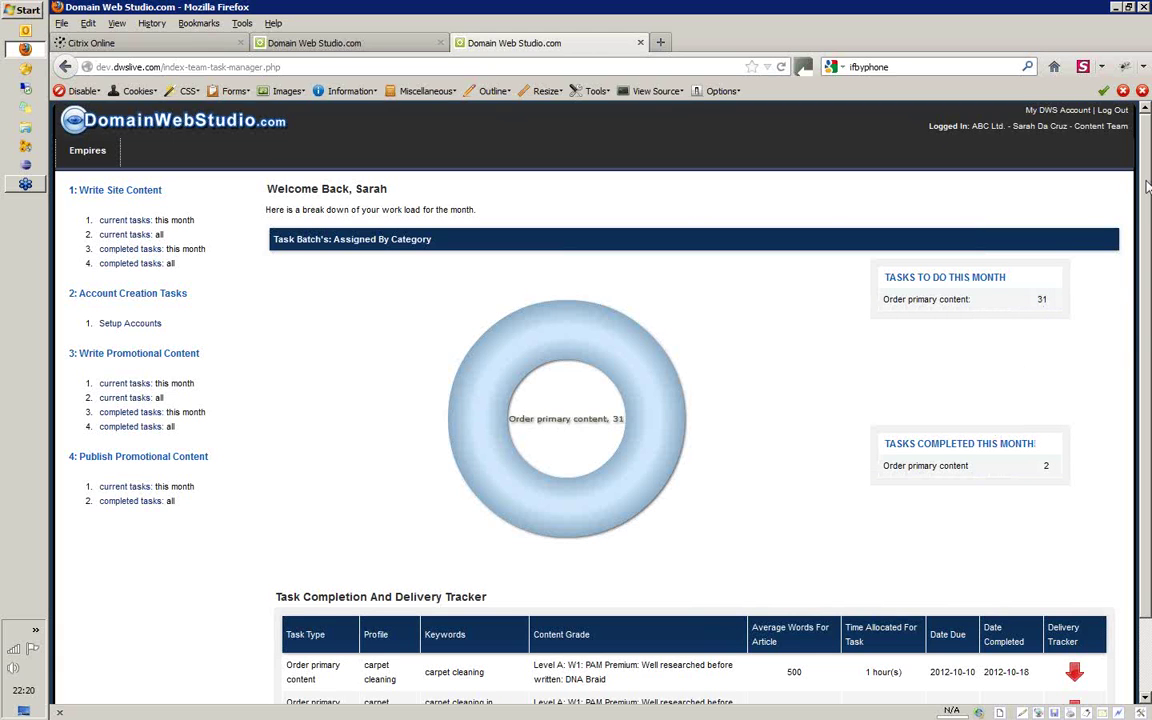
pyautogui.moveTo(1147, 186); pyautogui.dragTo(1147, 262)
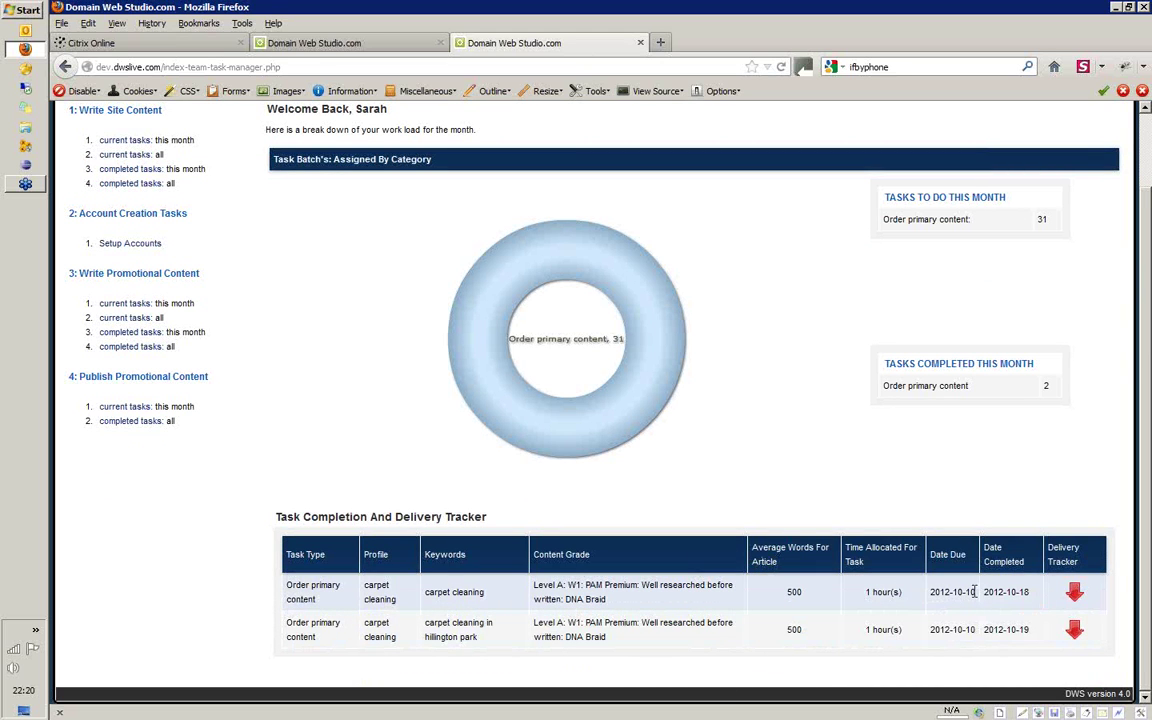
pyautogui.moveTo(975, 591); pyautogui.dragTo(950, 591)
pyautogui.click(975, 590)
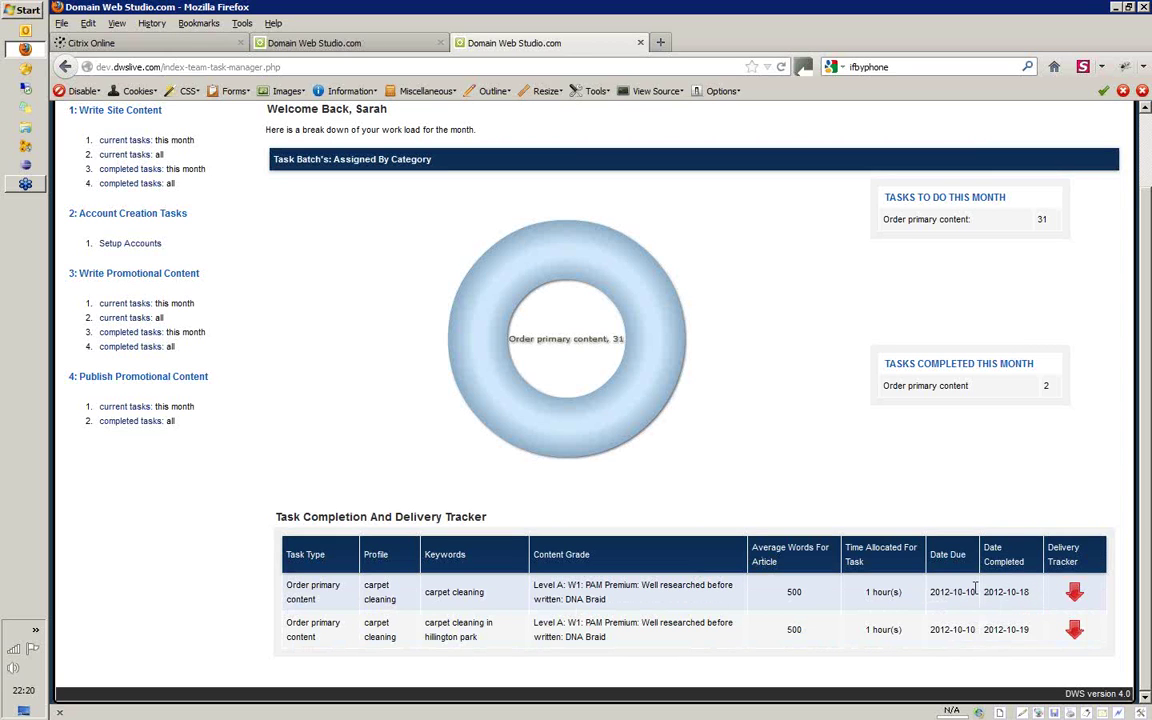
pyautogui.doubleClick(1030, 592)
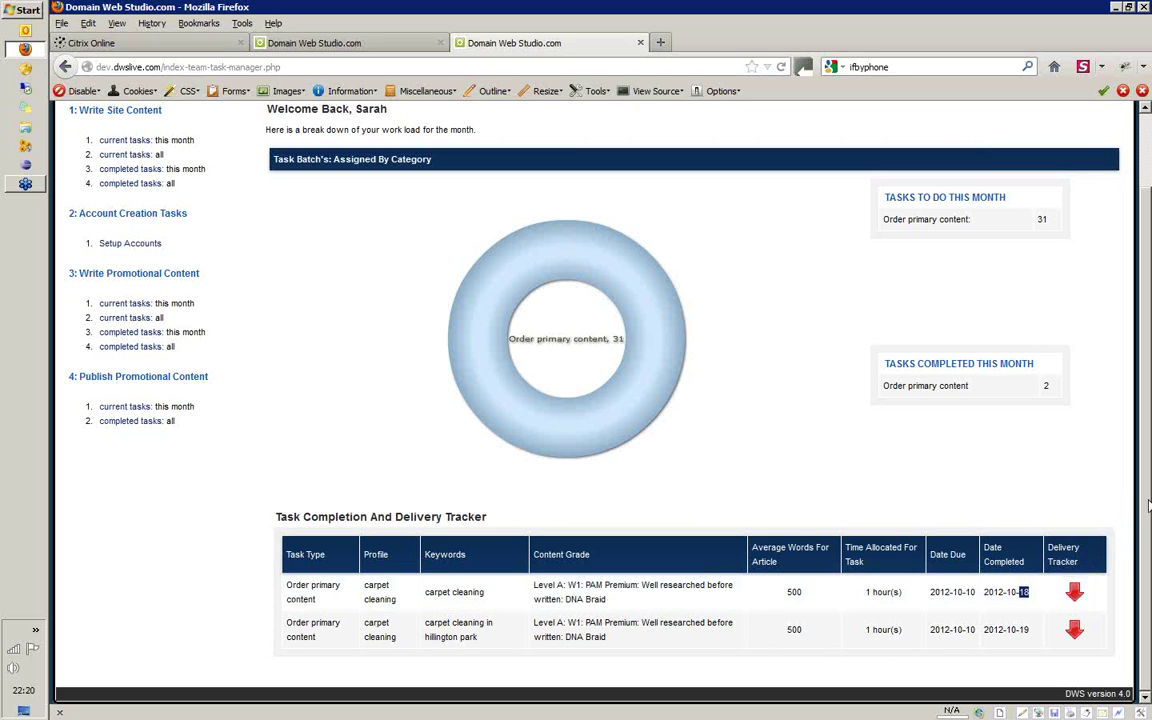
pyautogui.click(1074, 567)
pyautogui.scroll(2, 1148, 255)
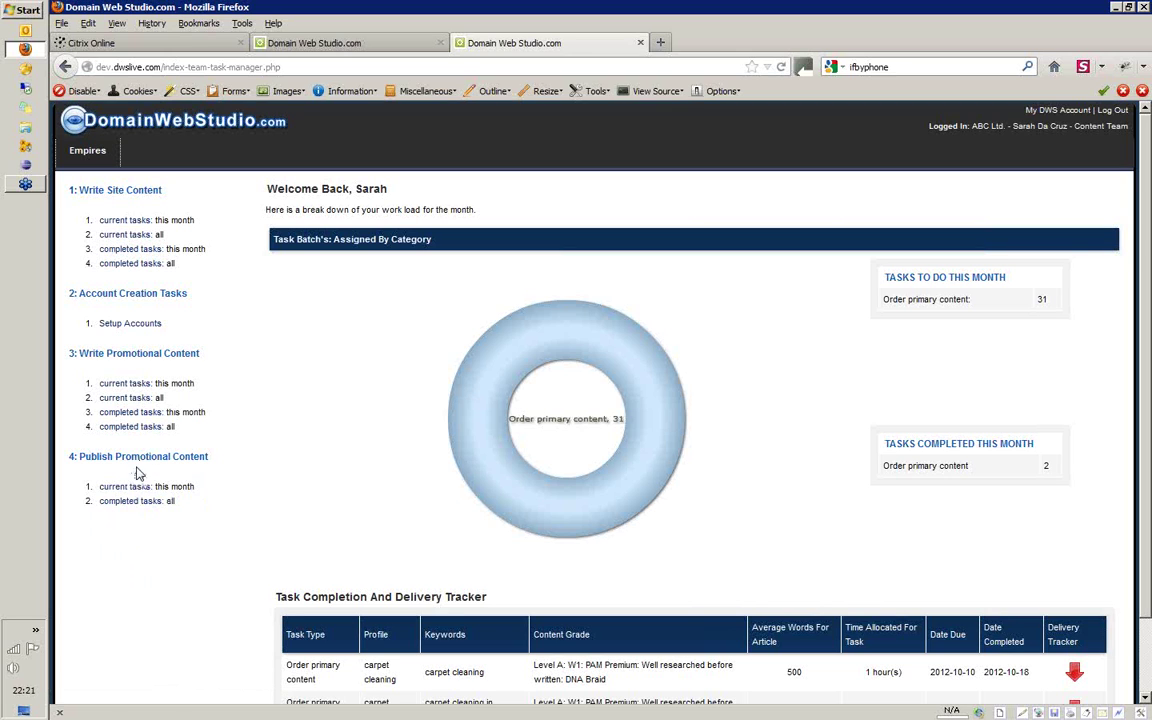
# Review this month's site content task dates, then list all 31 current site content tasks
pyautogui.click(128, 221)
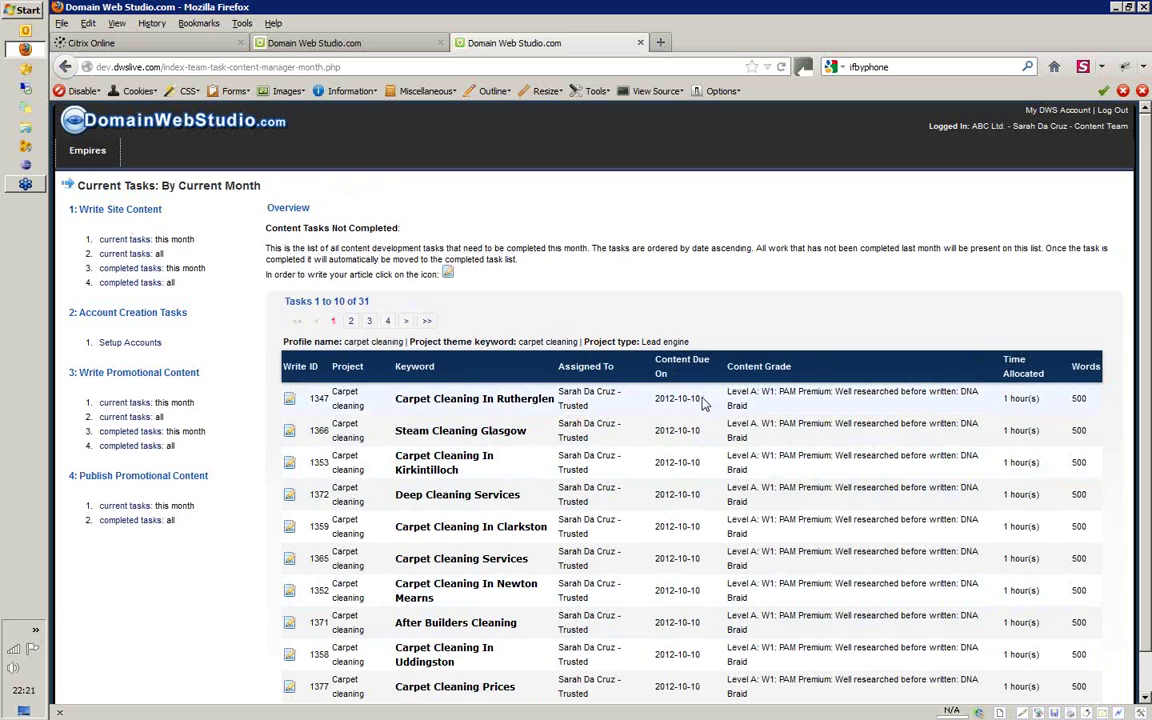
pyautogui.moveTo(703, 400); pyautogui.dragTo(676, 394)
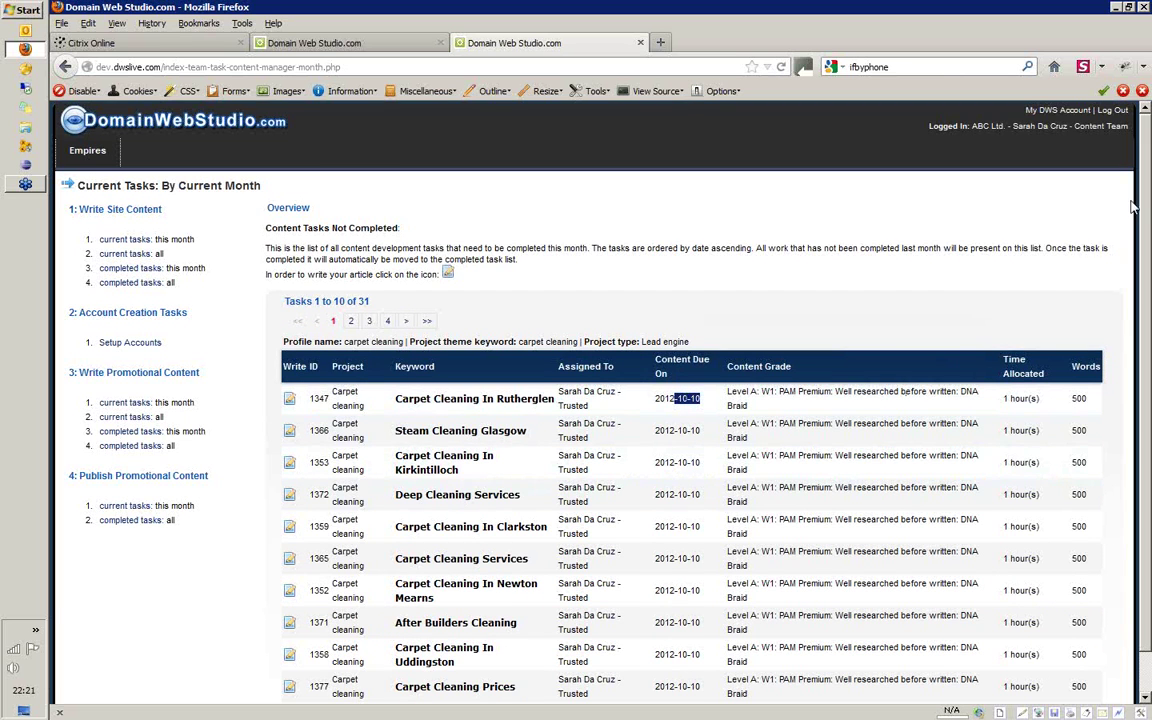
pyautogui.scroll(-1, 710, 375)
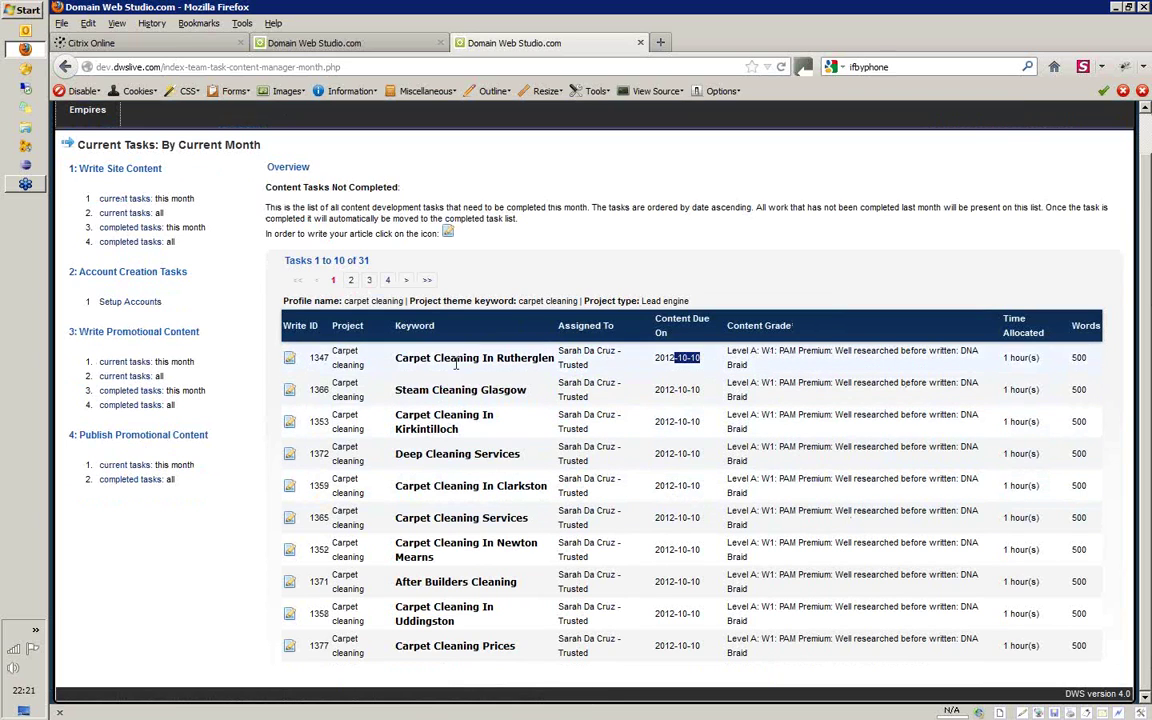
pyautogui.click(497, 291)
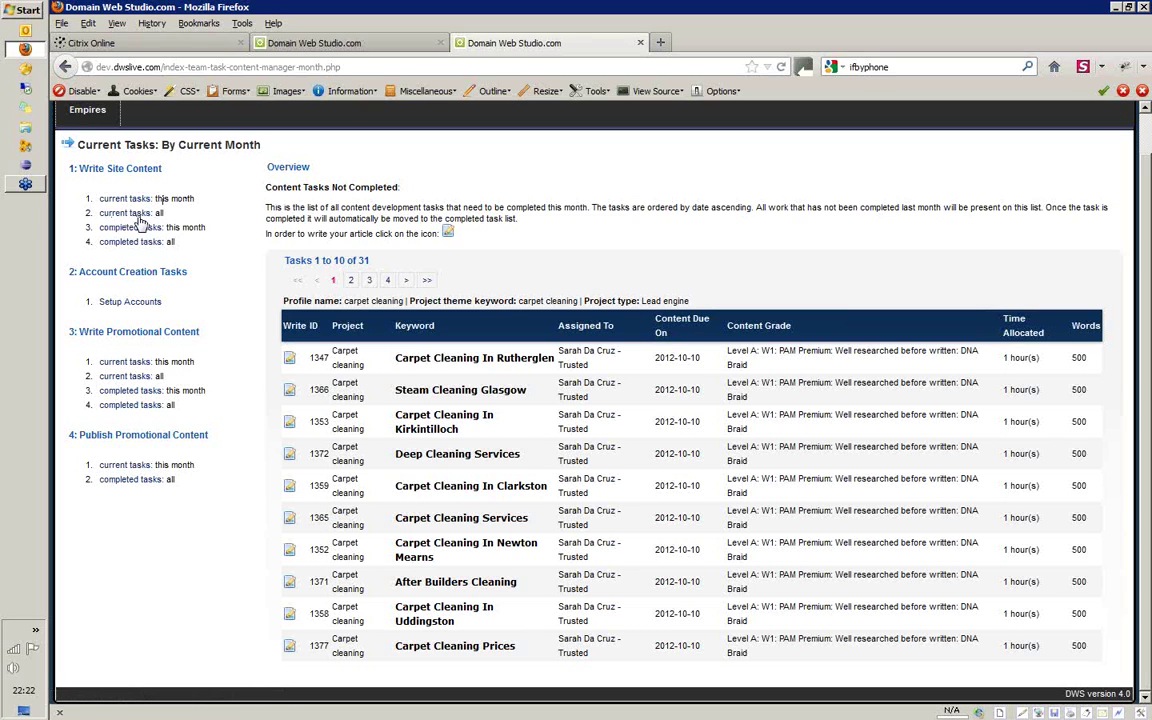
pyautogui.click(139, 216)
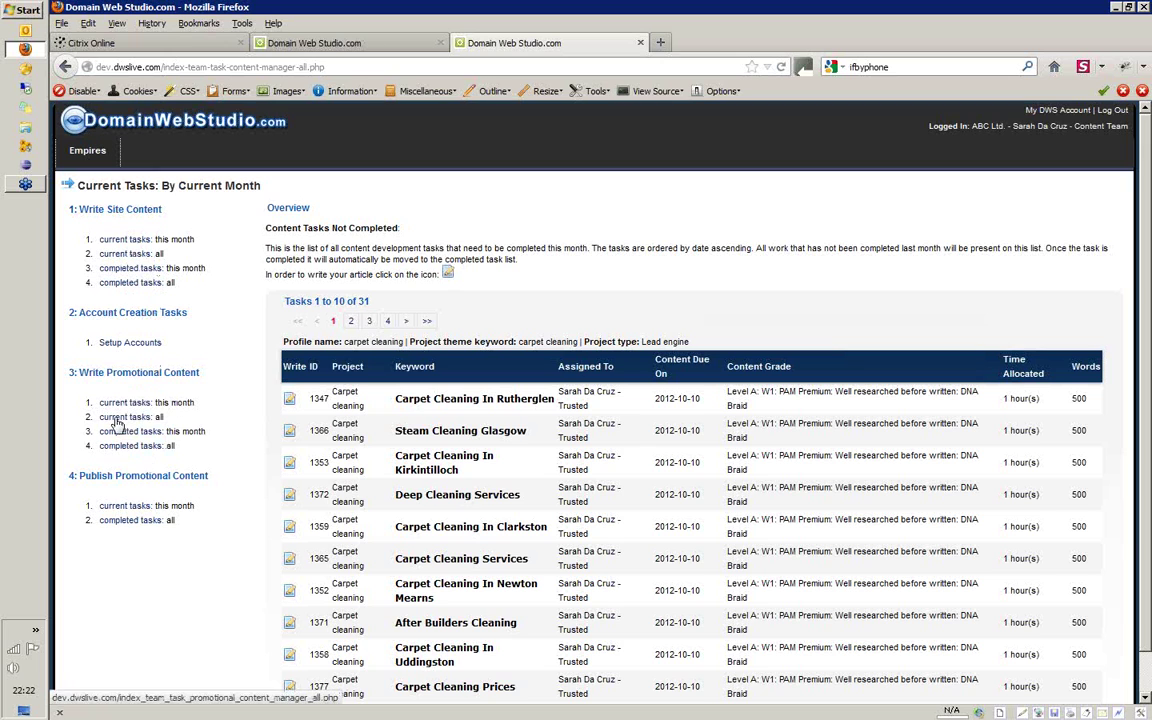
# Confirm no promotional content tasks exist, revisit this month's tasks, and return to team availability
pyautogui.click(141, 417)
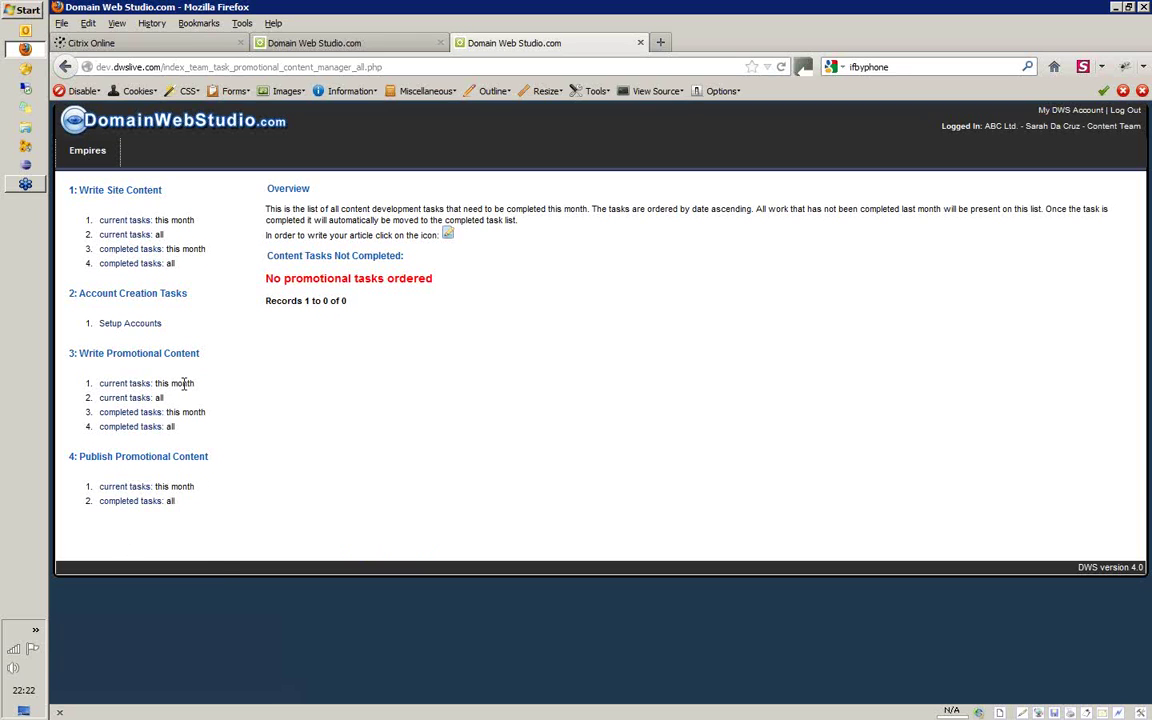
pyautogui.click(138, 222)
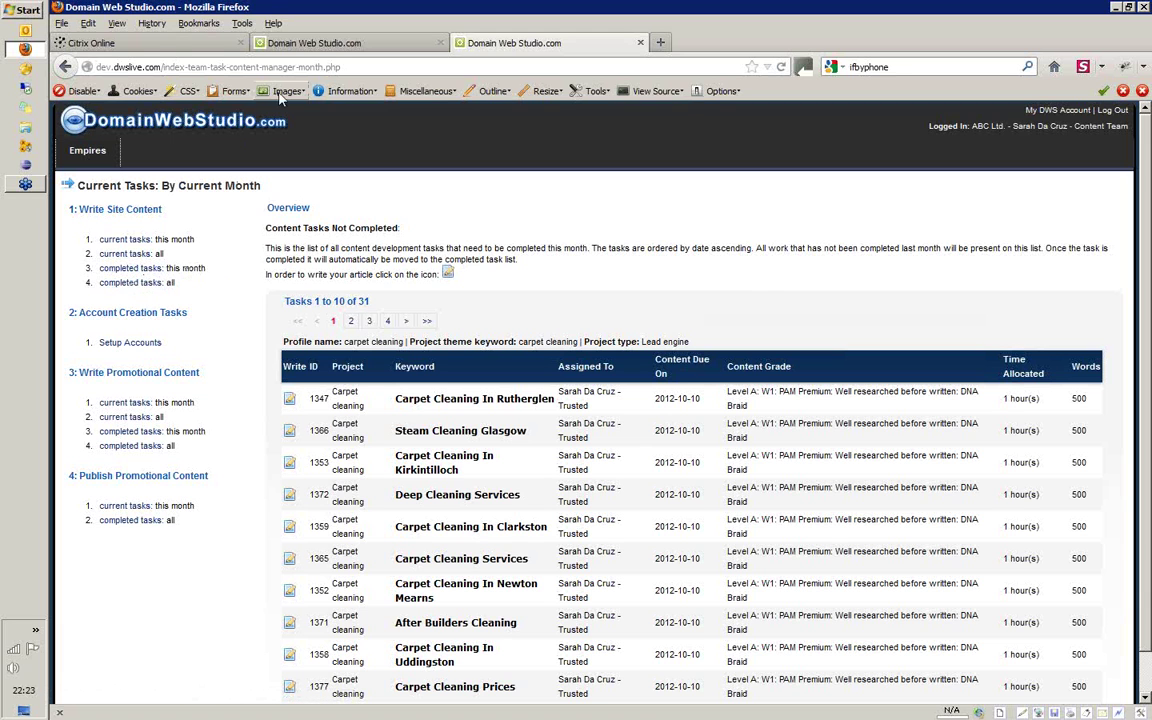
pyautogui.click(325, 45)
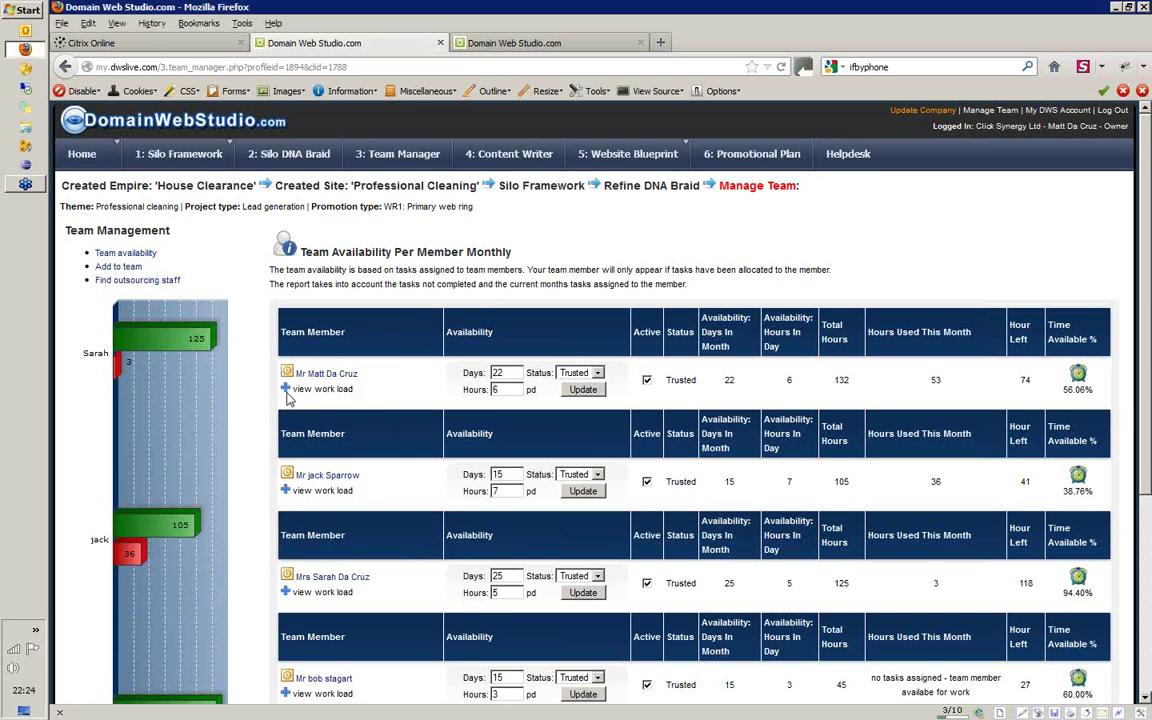
# Expand the team member's workload by project and open their 4 pending Professional Cleaning tasks, due 2012-10-03
pyautogui.click(285, 389)
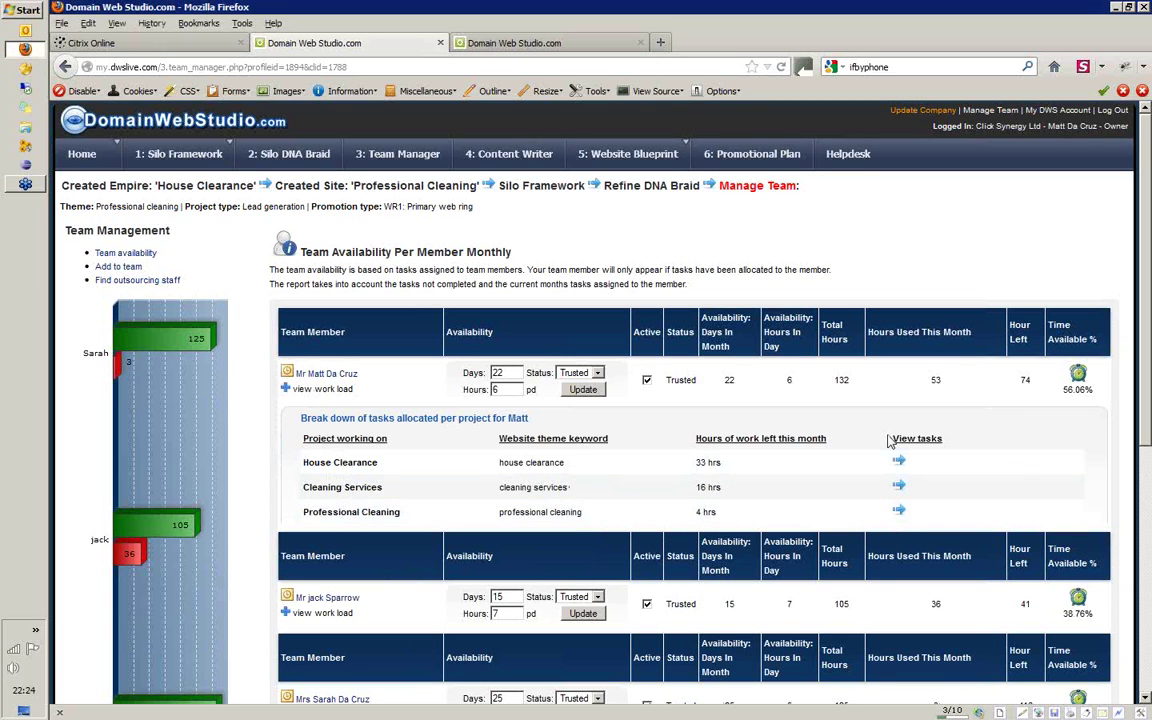
pyautogui.click(899, 512)
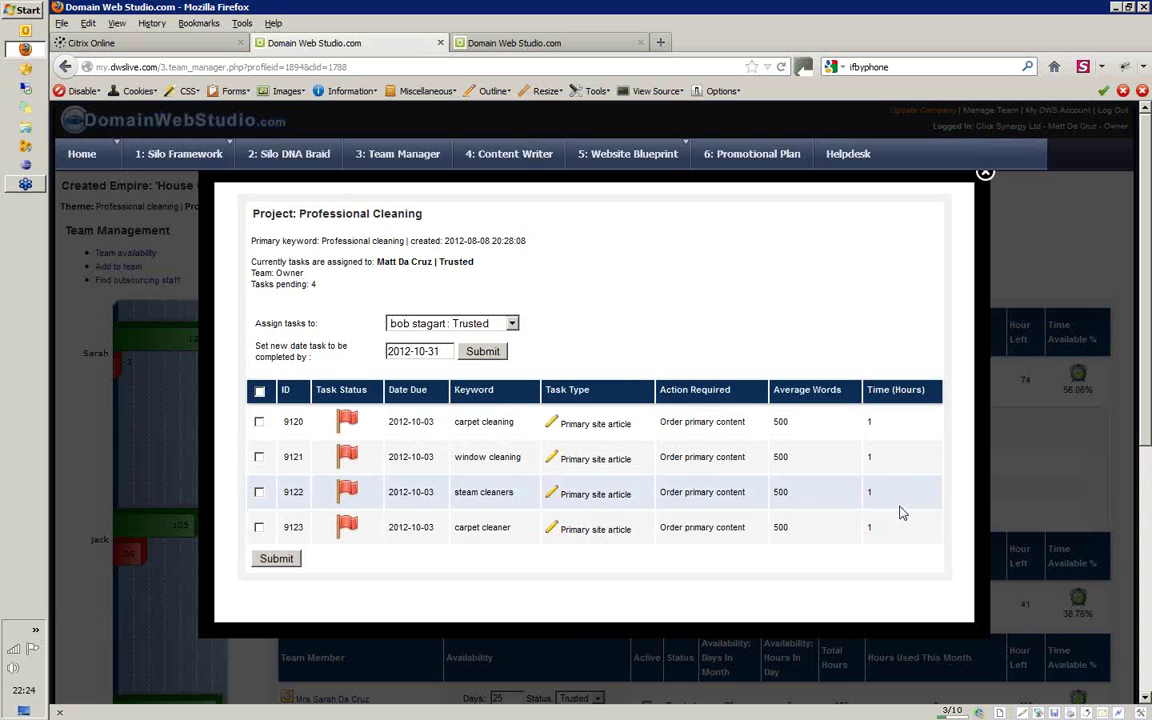
pyautogui.click(985, 179)
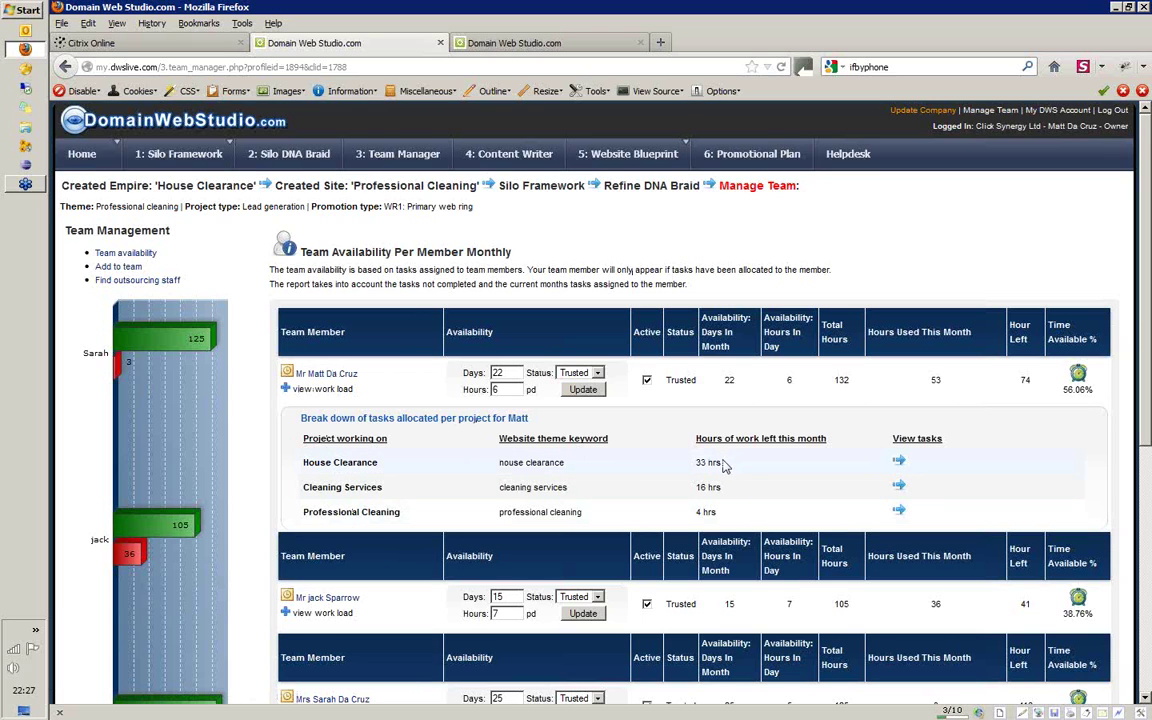
# Open the member's House Clearance task list, the project with 33 hours left
pyautogui.moveTo(725, 464); pyautogui.dragTo(691, 465)
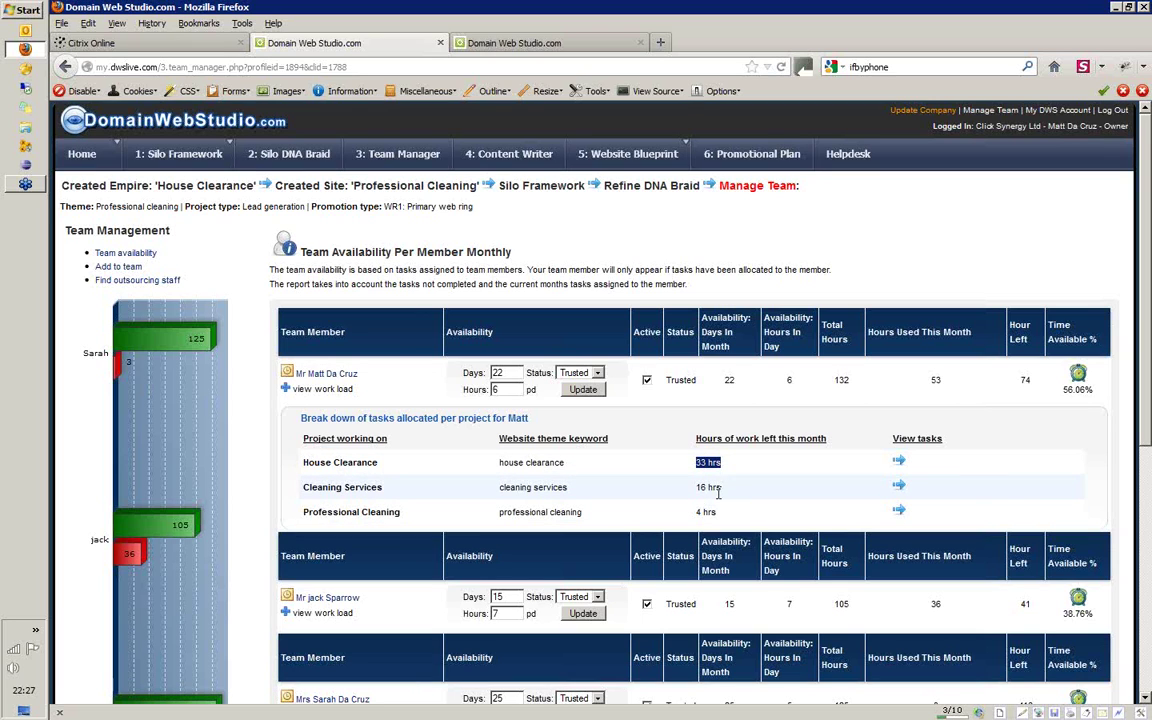
pyautogui.click(899, 463)
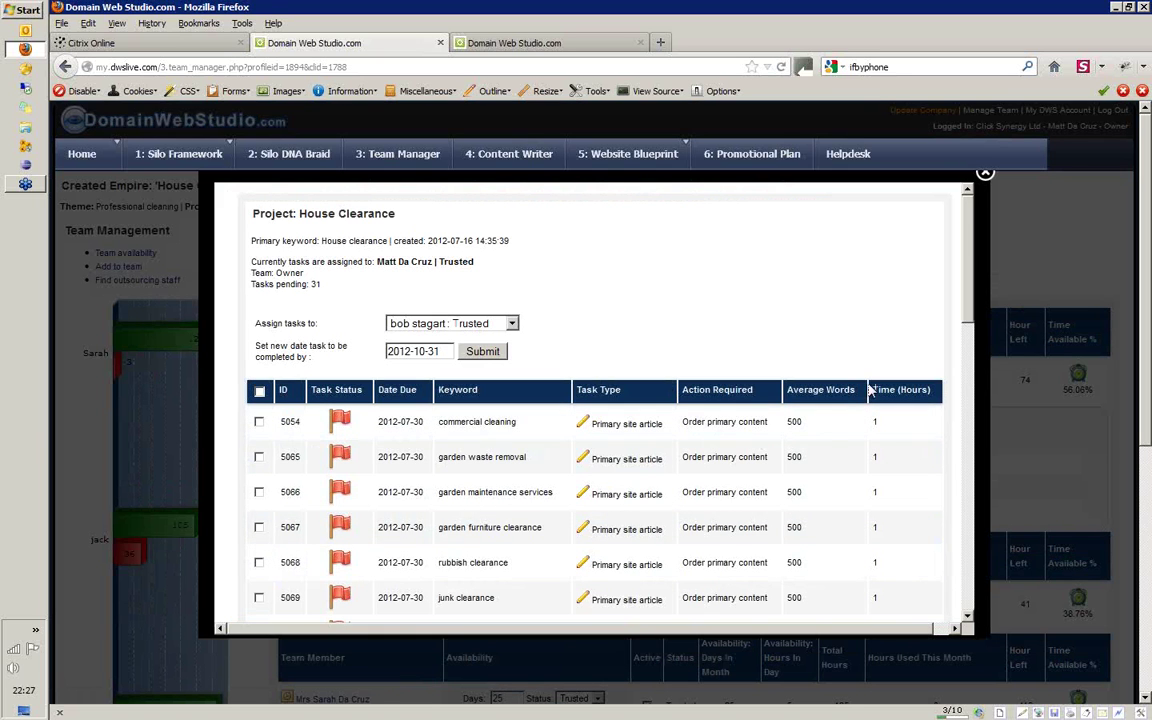
# Close the House Clearance task list, review the project breakdown, then reopen the House Clearance tasks
pyautogui.click(985, 173)
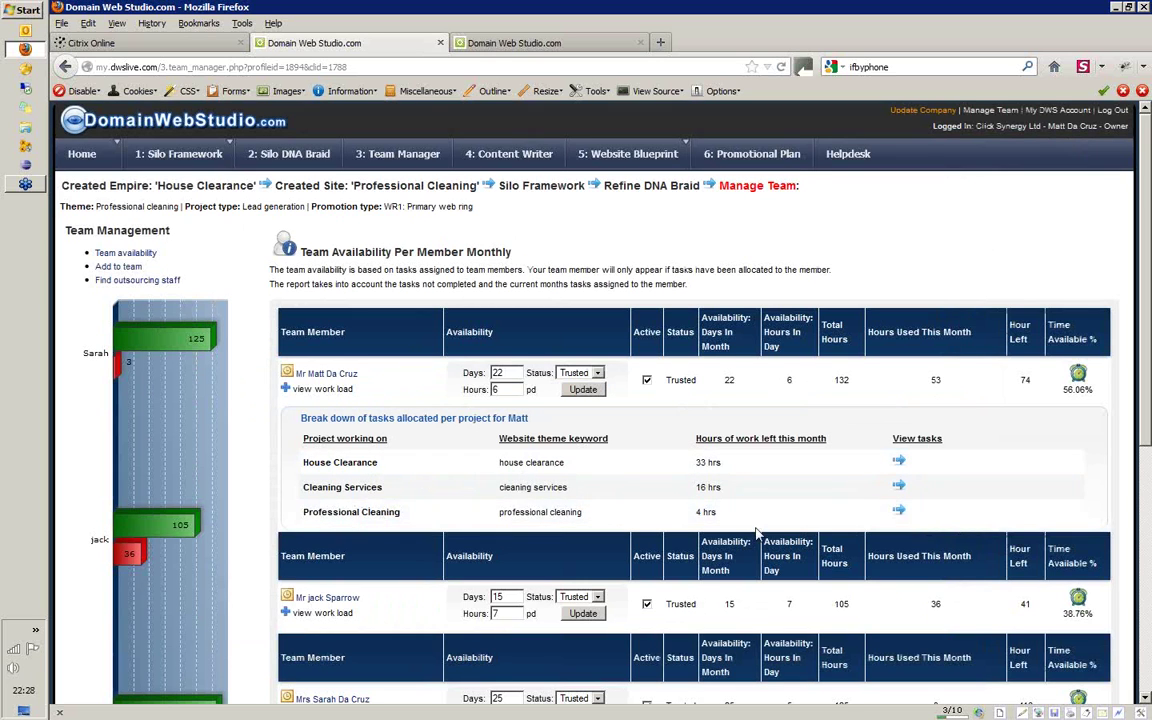
pyautogui.click(899, 463)
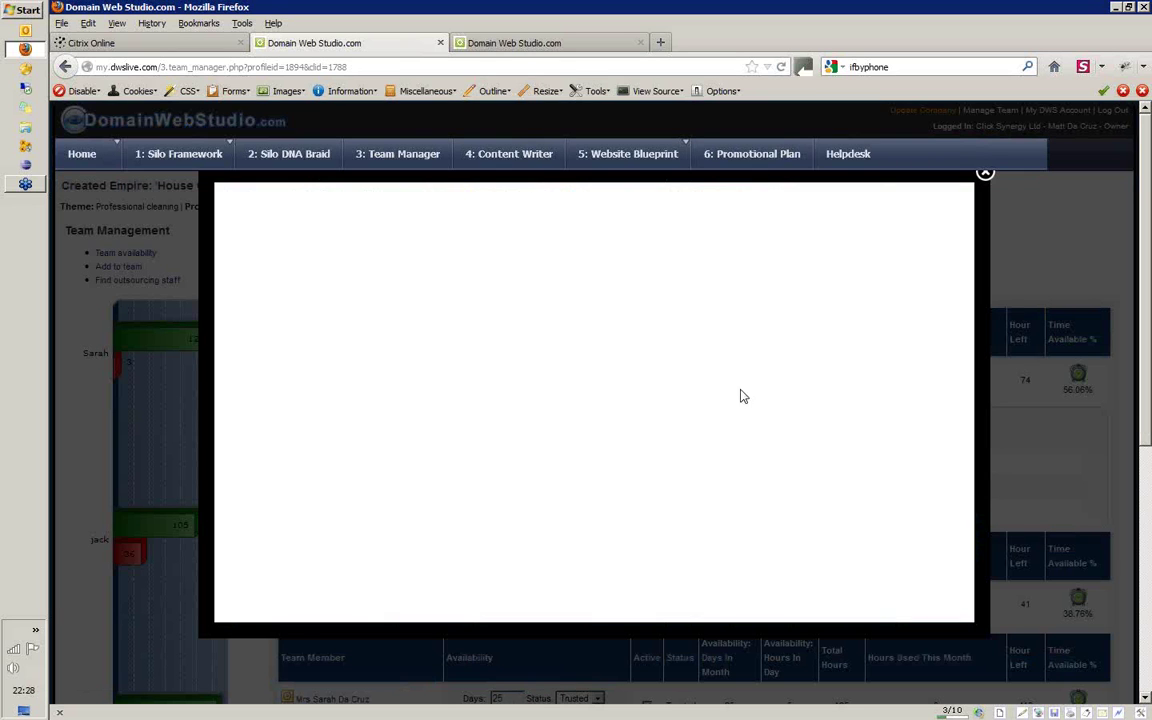
pyautogui.hotkey('ctrl', 'a')
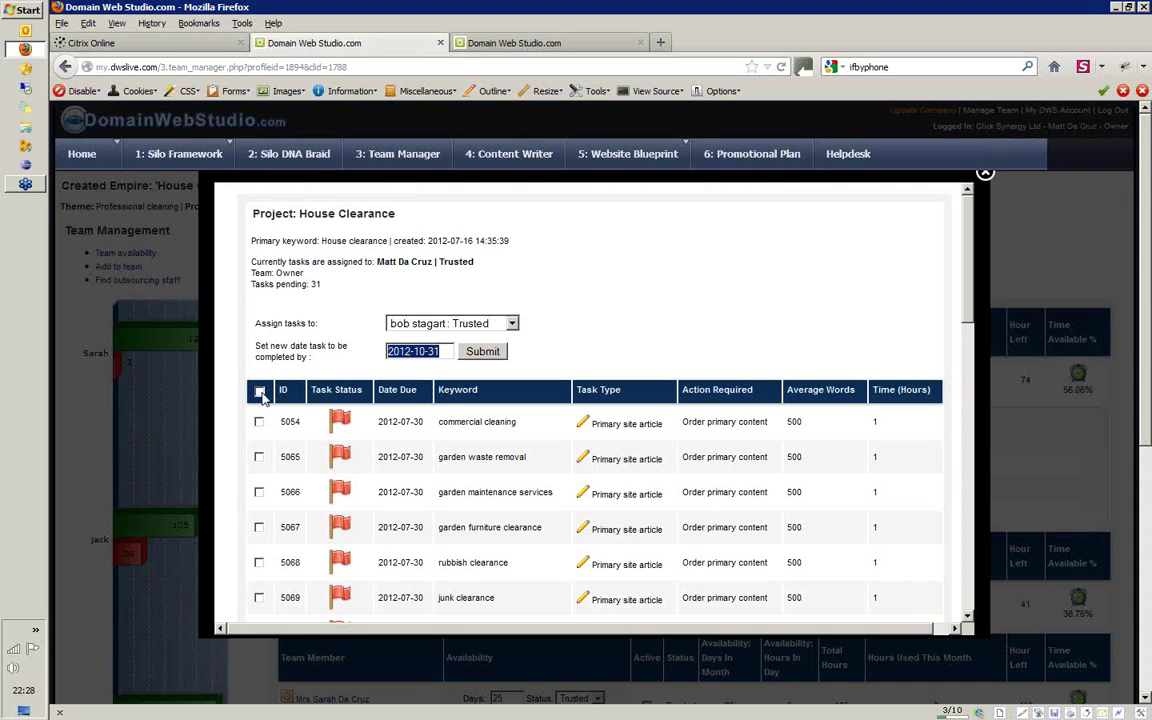
pyautogui.click(259, 392)
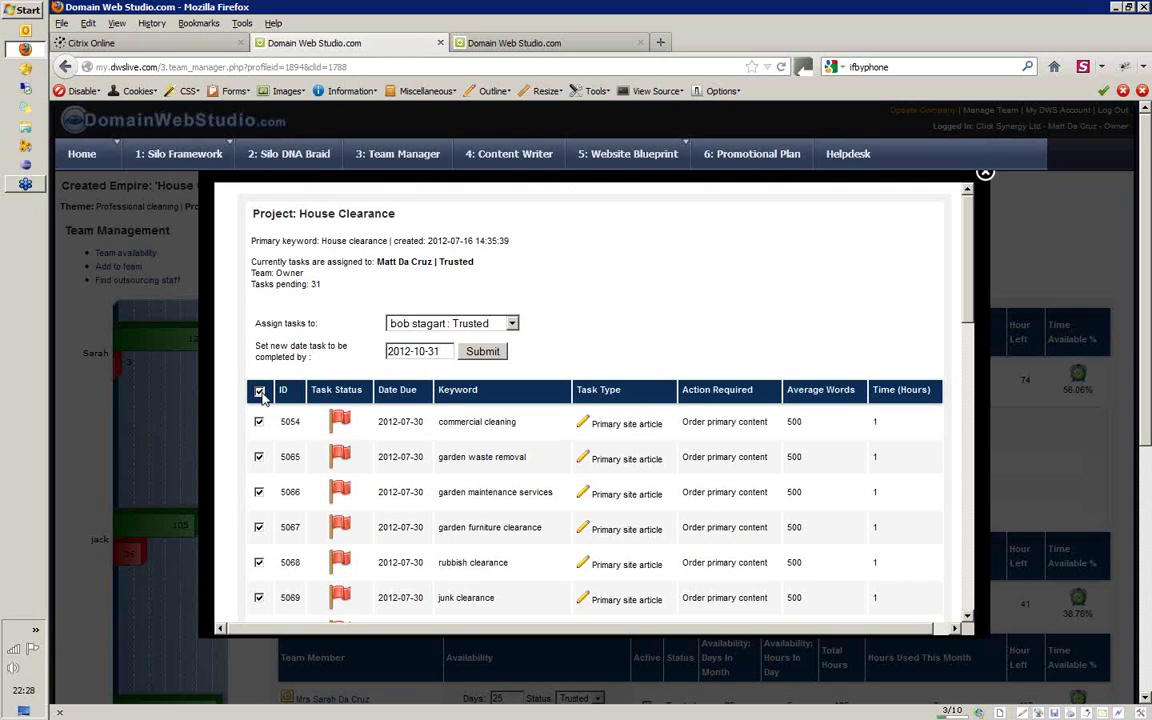
pyautogui.tripleClick(413, 351)
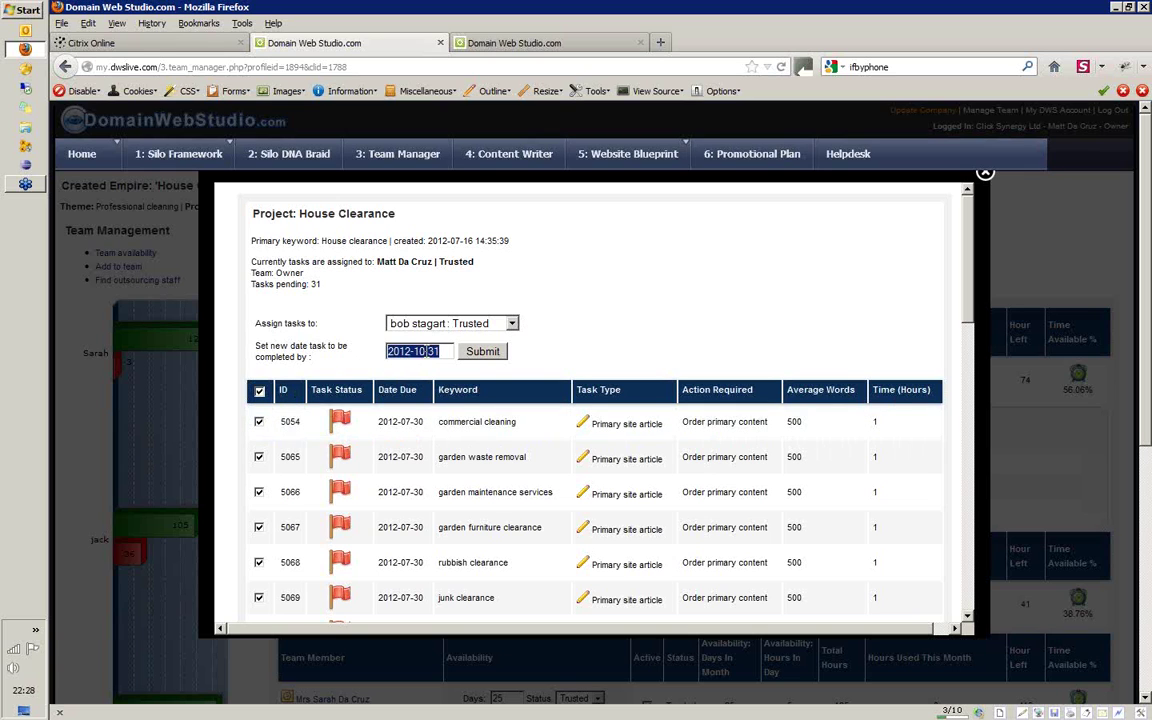
pyautogui.moveTo(418, 351); pyautogui.dragTo(425, 352)
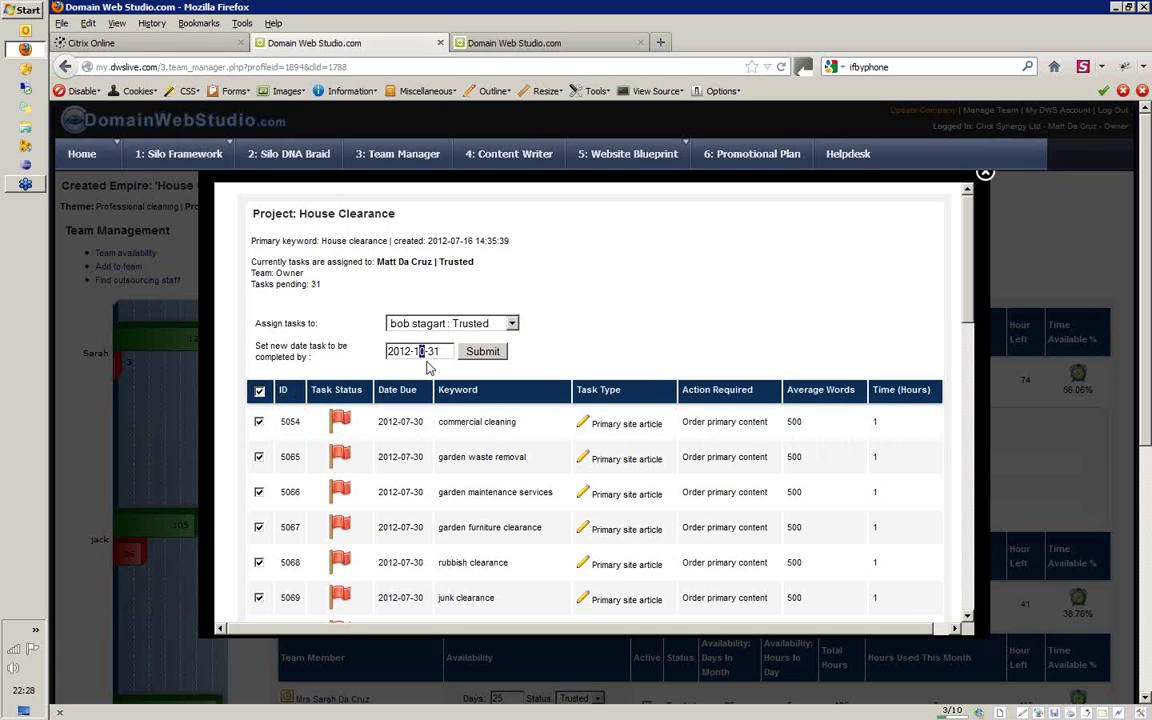
pyautogui.write('2')
pyautogui.click(985, 173)
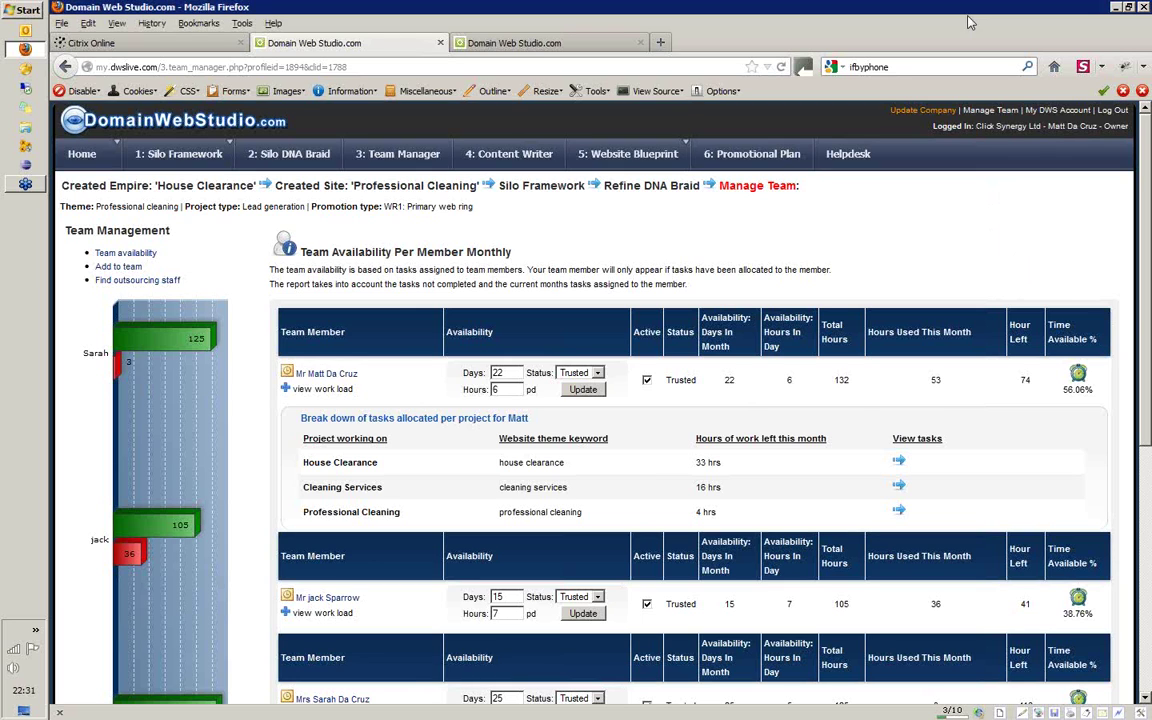
pyautogui.click(982, 79)
pyautogui.scroll(-3, 1128, 260)
pyautogui.scroll(1, 168, 266)
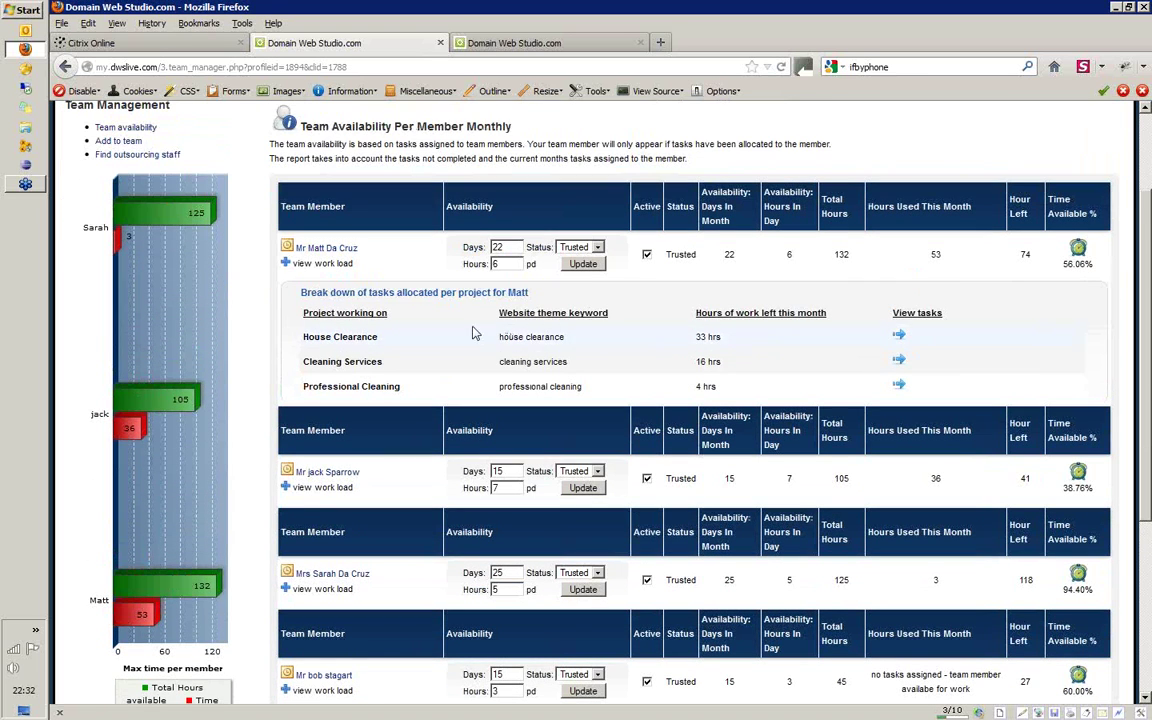
pyautogui.moveTo(205, 226)
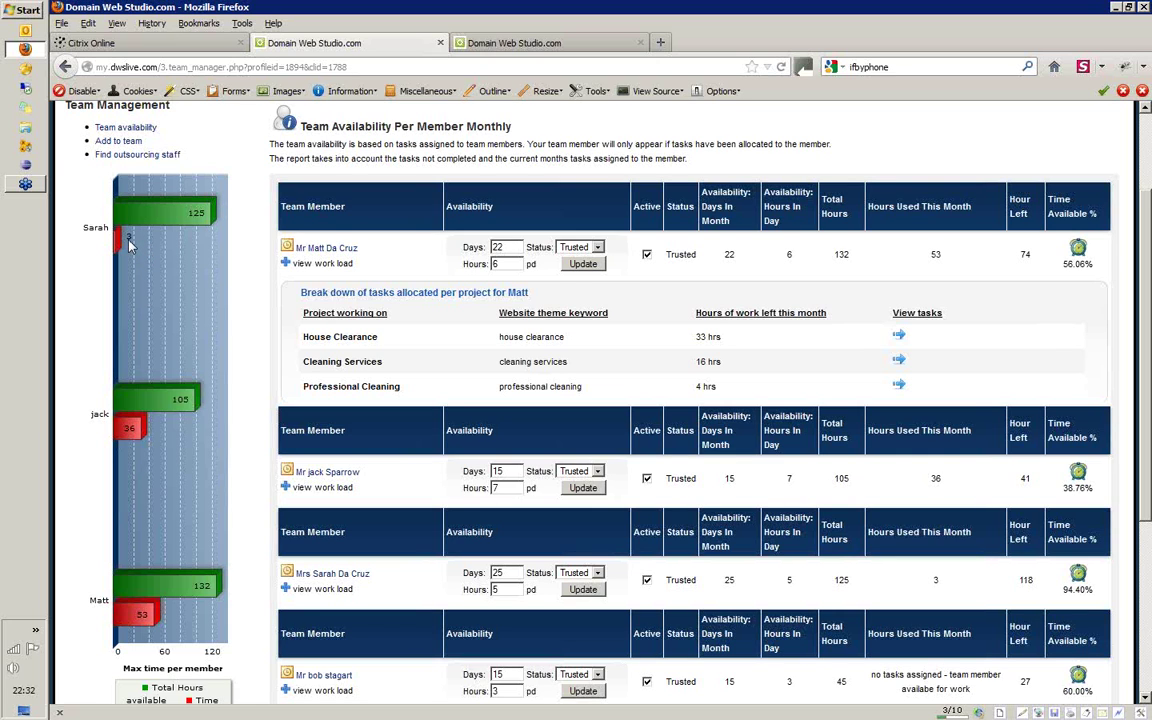
pyautogui.moveTo(208, 225)
pyautogui.moveTo(1146, 340); pyautogui.dragTo(1136, 287)
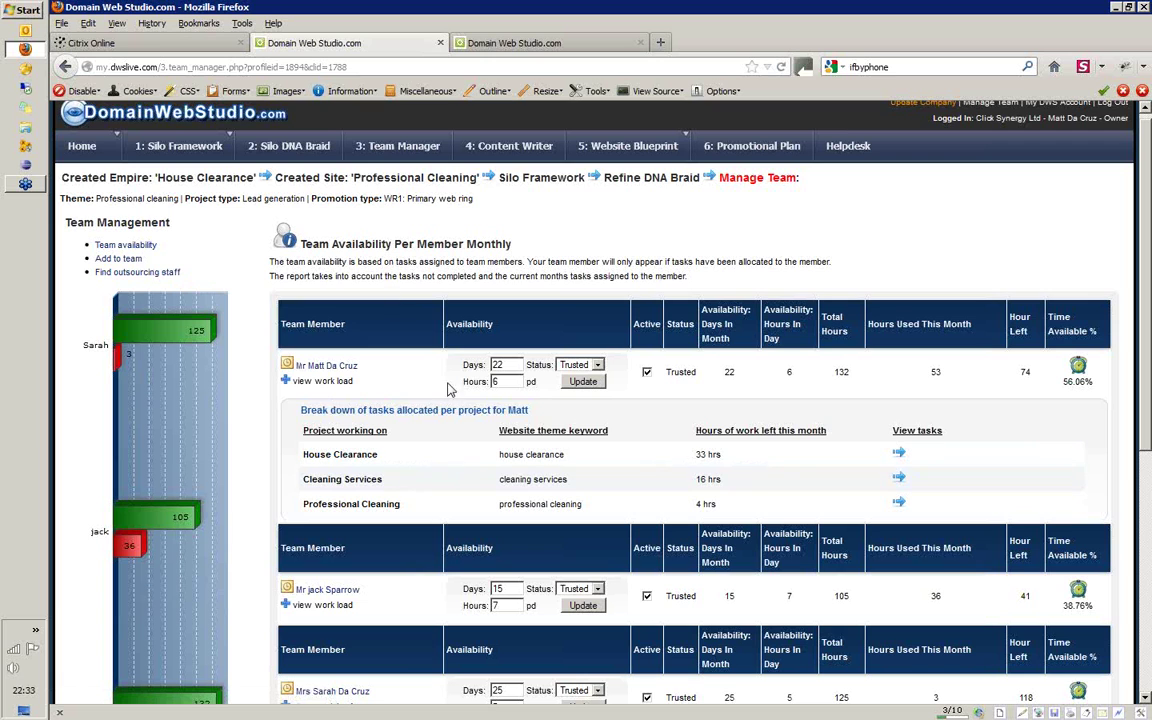
# Browse the Find Outsourcing Staff service directory, then return to the Team Manager section
pyautogui.click(157, 281)
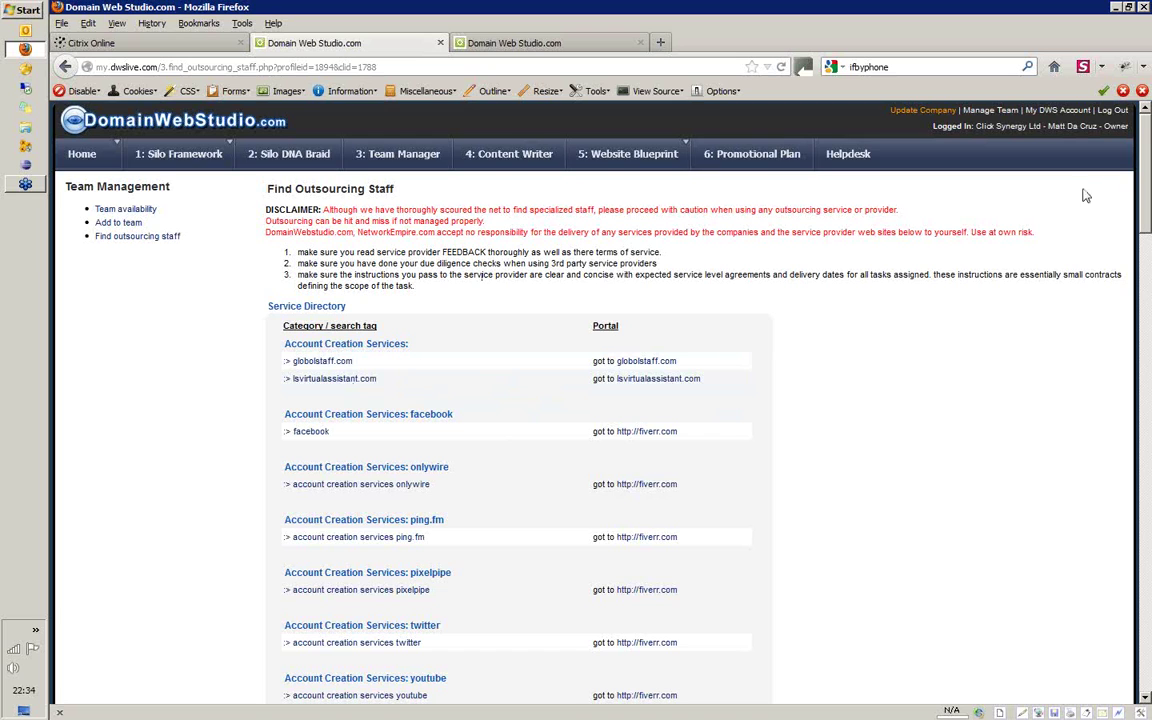
pyautogui.moveTo(1147, 178); pyautogui.dragTo(1110, 160)
pyautogui.click(399, 157)
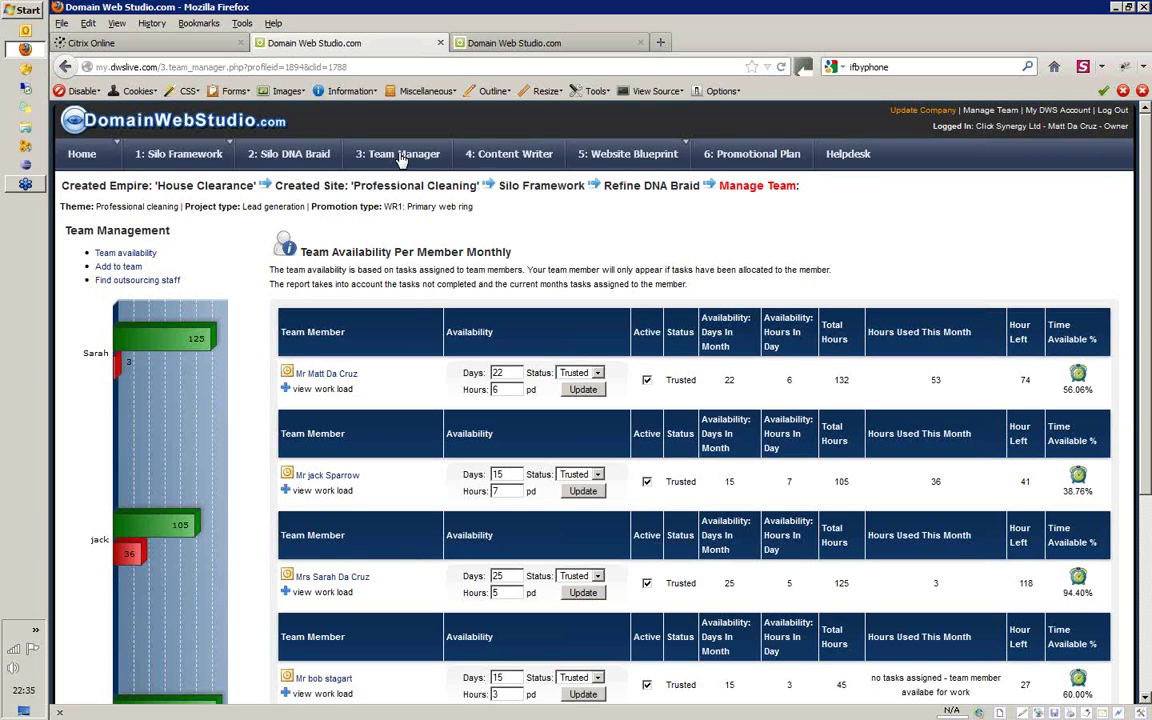
# Show the Content Team writer's current-month tasks: 31 incomplete content tasks due 2012-10-10
pyautogui.click(505, 43)
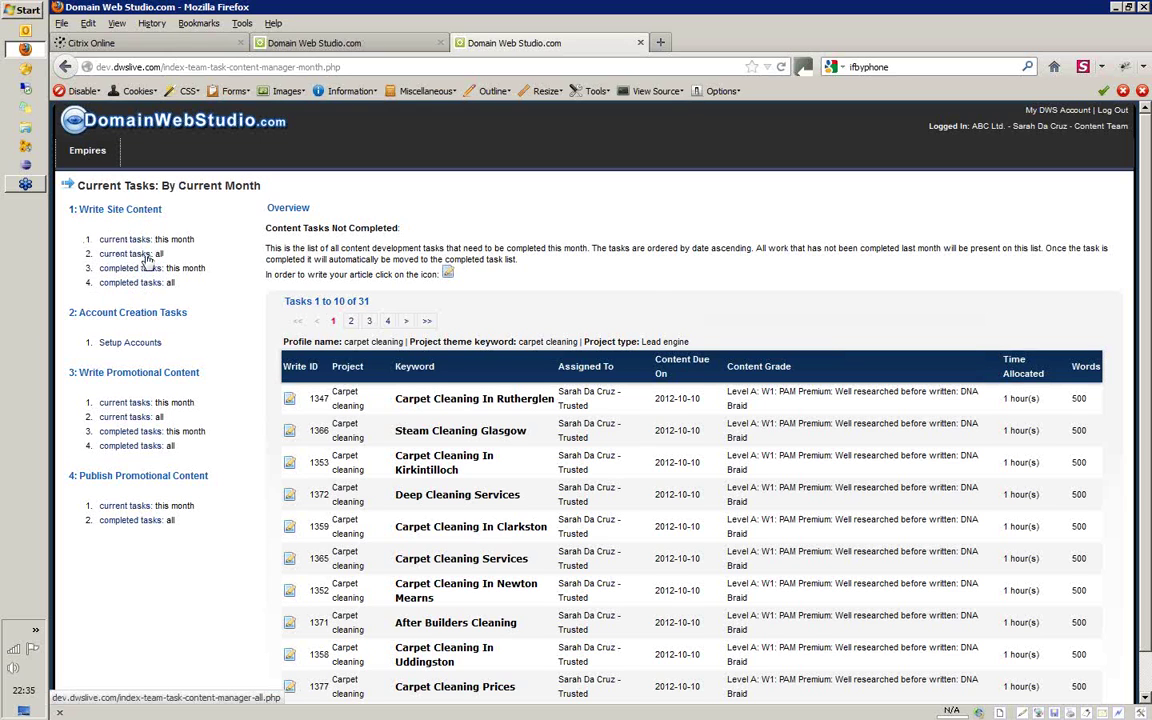
pyautogui.moveTo(163, 256); pyautogui.dragTo(152, 254)
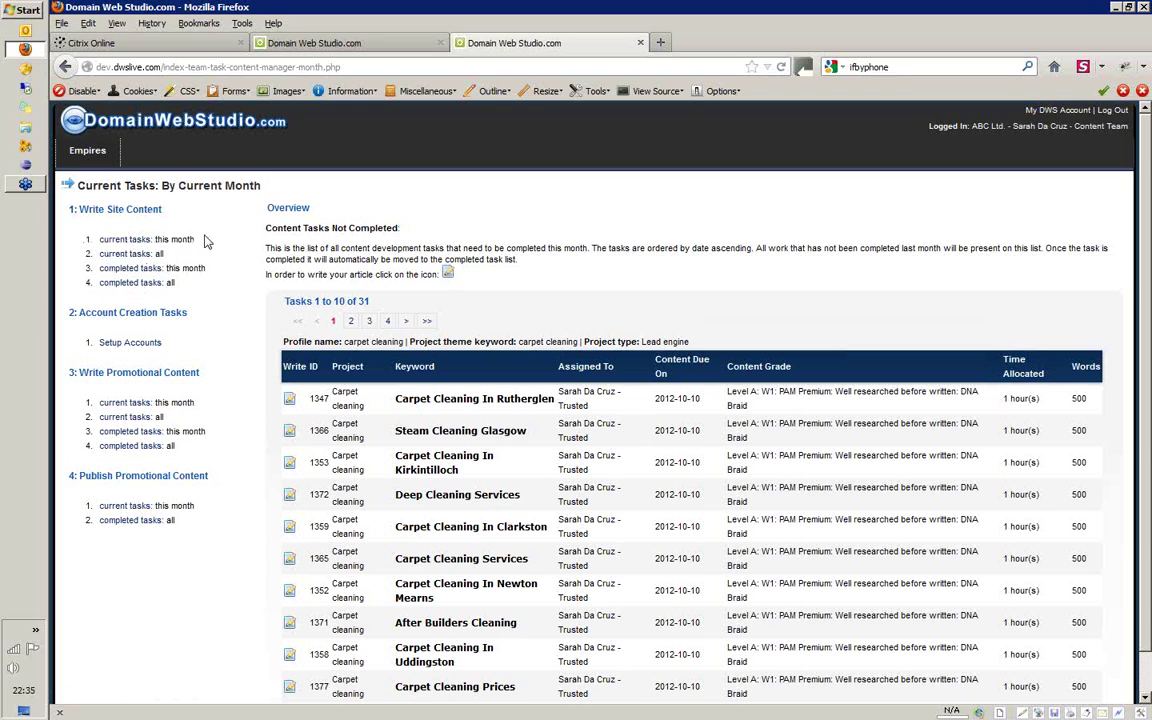
pyautogui.moveTo(194, 240); pyautogui.dragTo(157, 237)
pyautogui.click(160, 236)
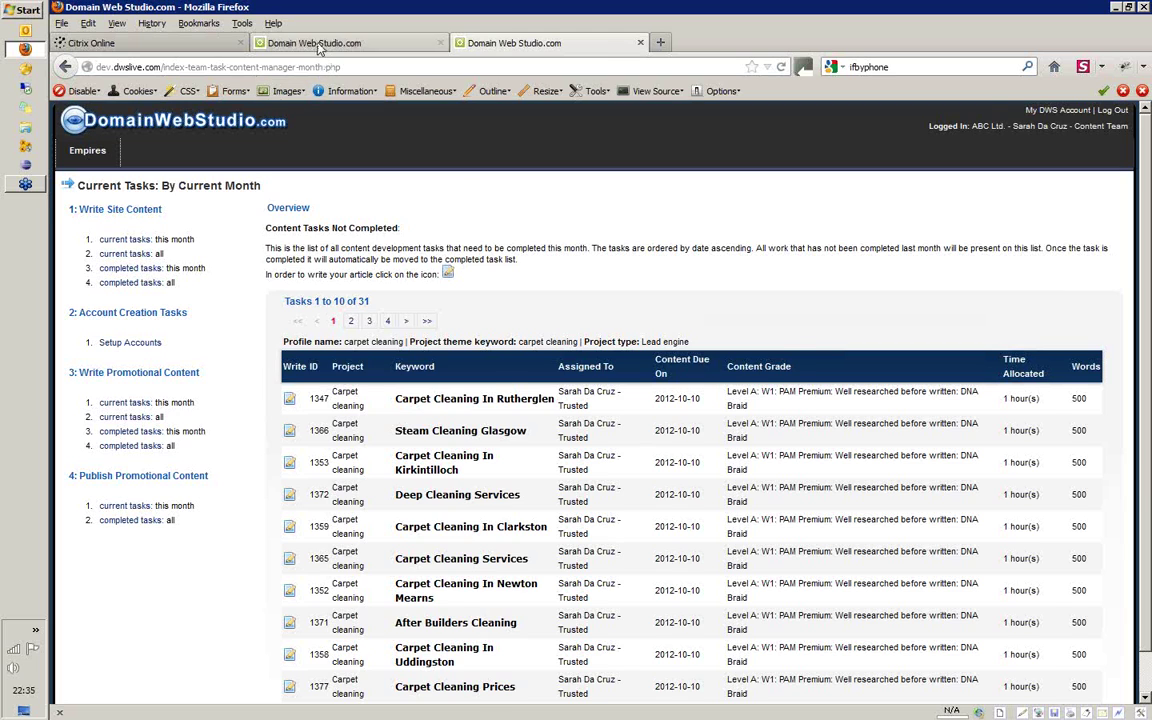
# Back on Team Availability, expand the first member's per-project hours left: 33, 16 and 4
pyautogui.click(285, 40)
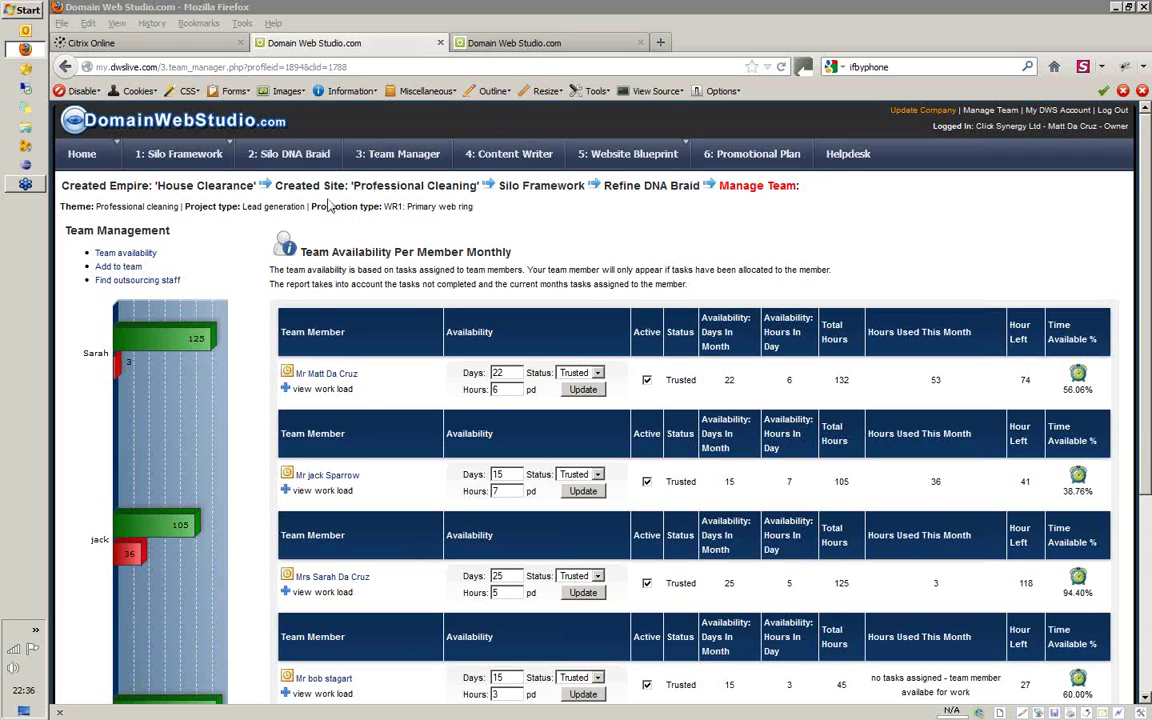
pyautogui.click(286, 389)
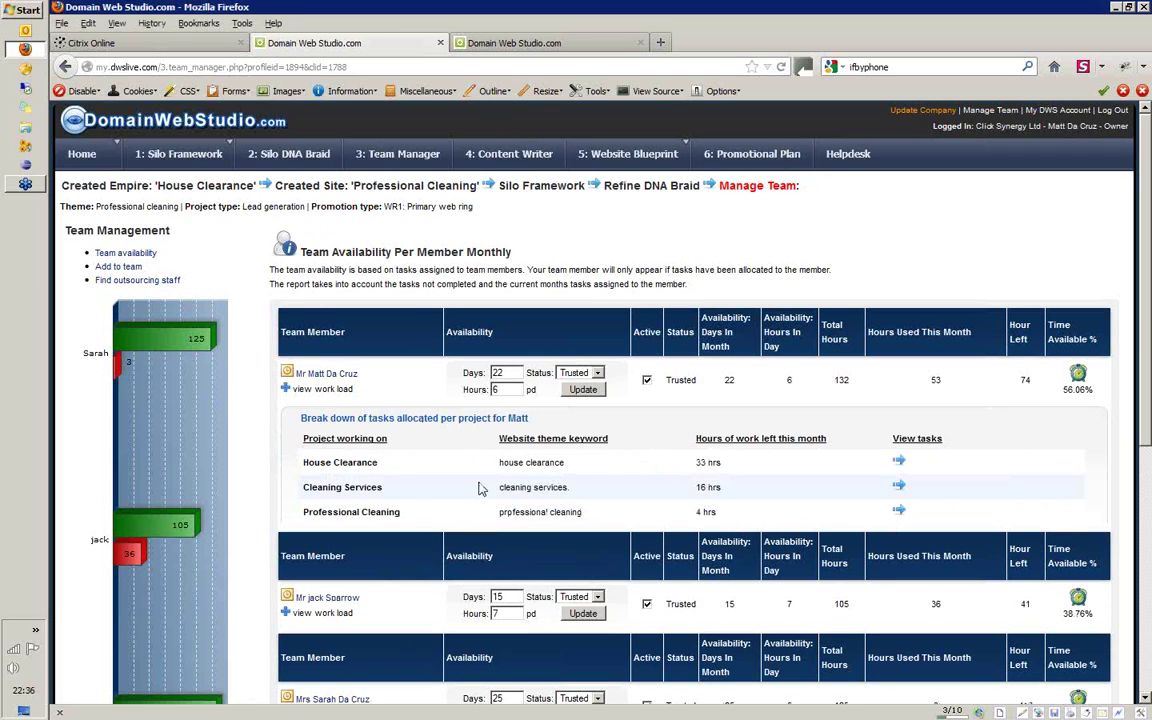
pyautogui.click(899, 461)
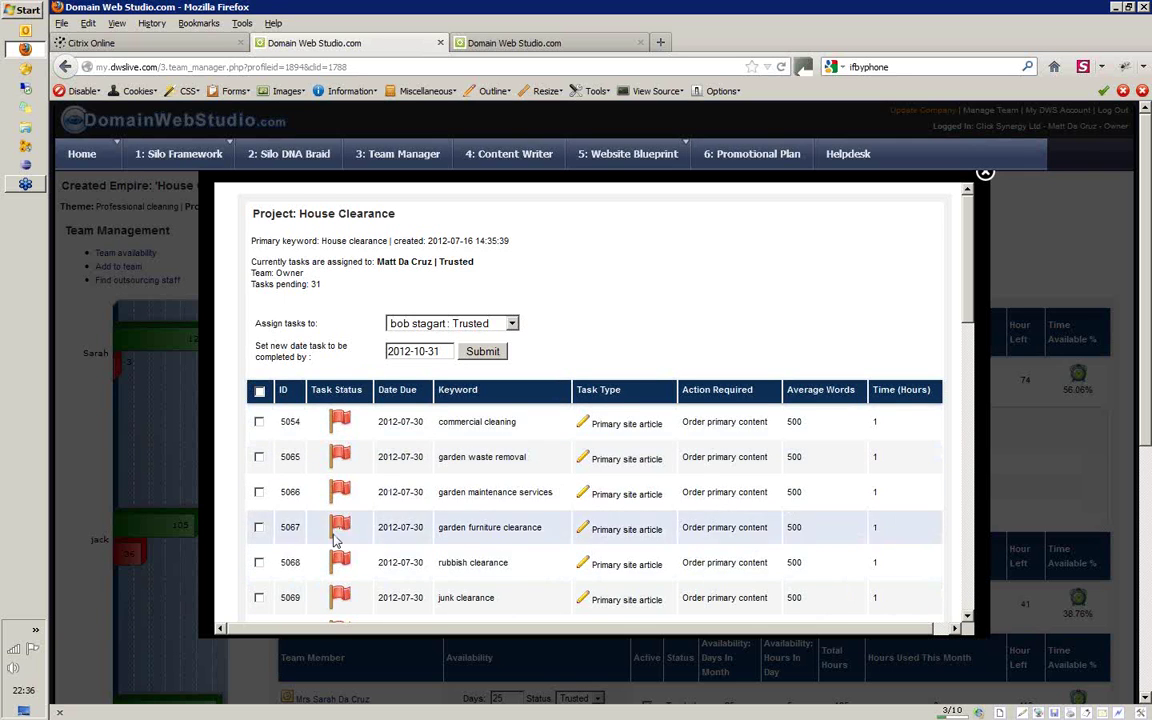
pyautogui.moveTo(968, 267); pyautogui.dragTo(985, 504)
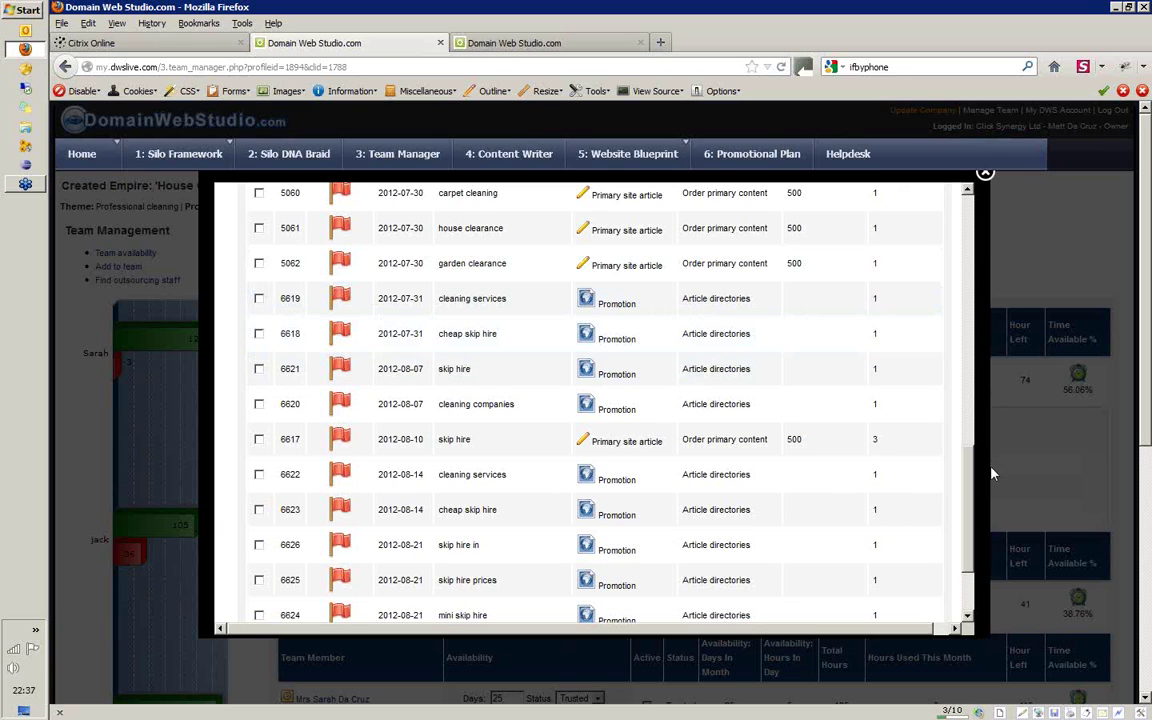
pyautogui.moveTo(977, 463); pyautogui.dragTo(963, 188)
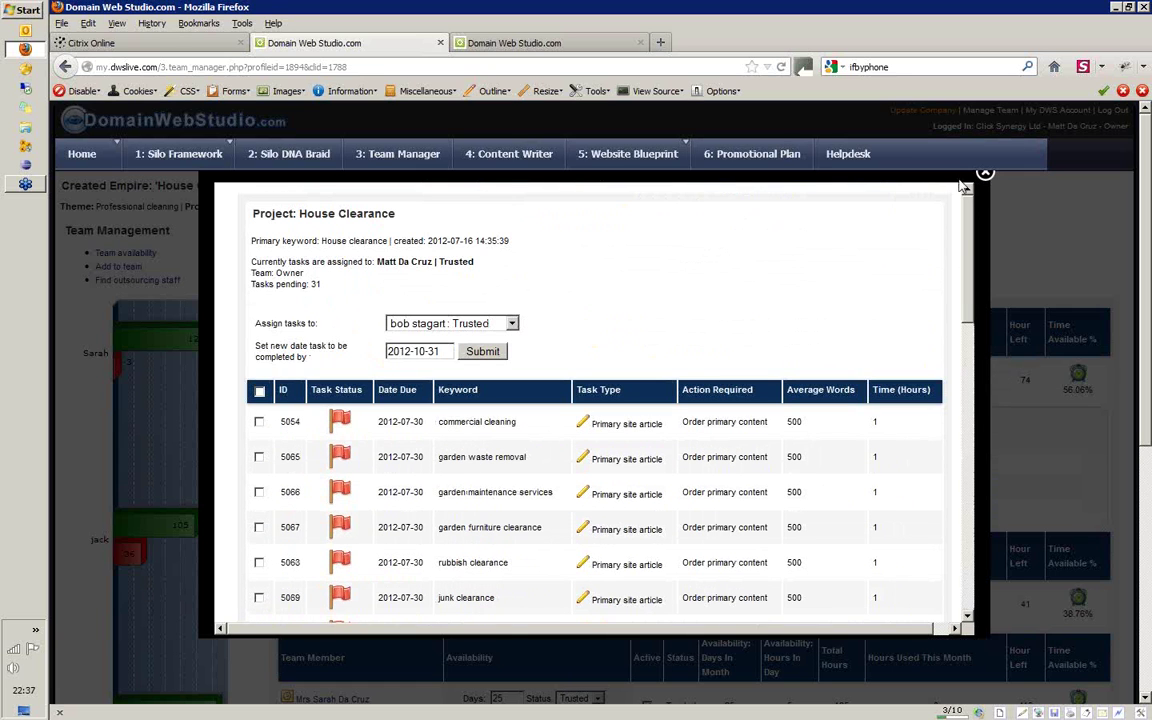
pyautogui.click(985, 177)
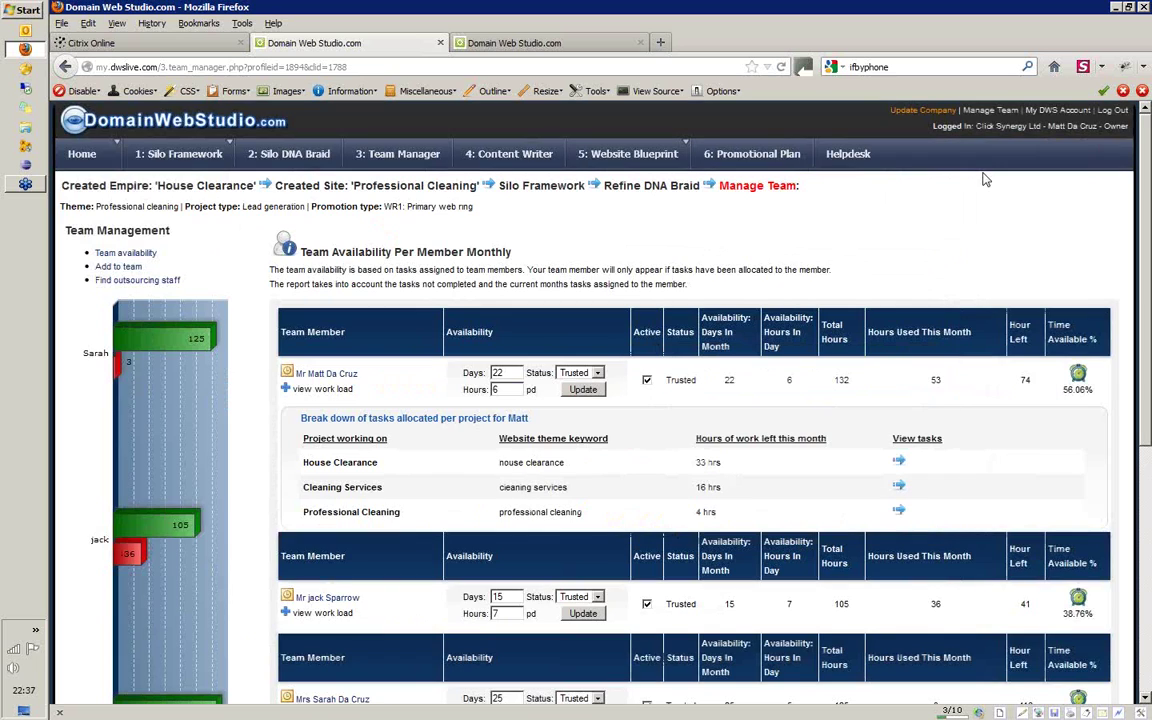
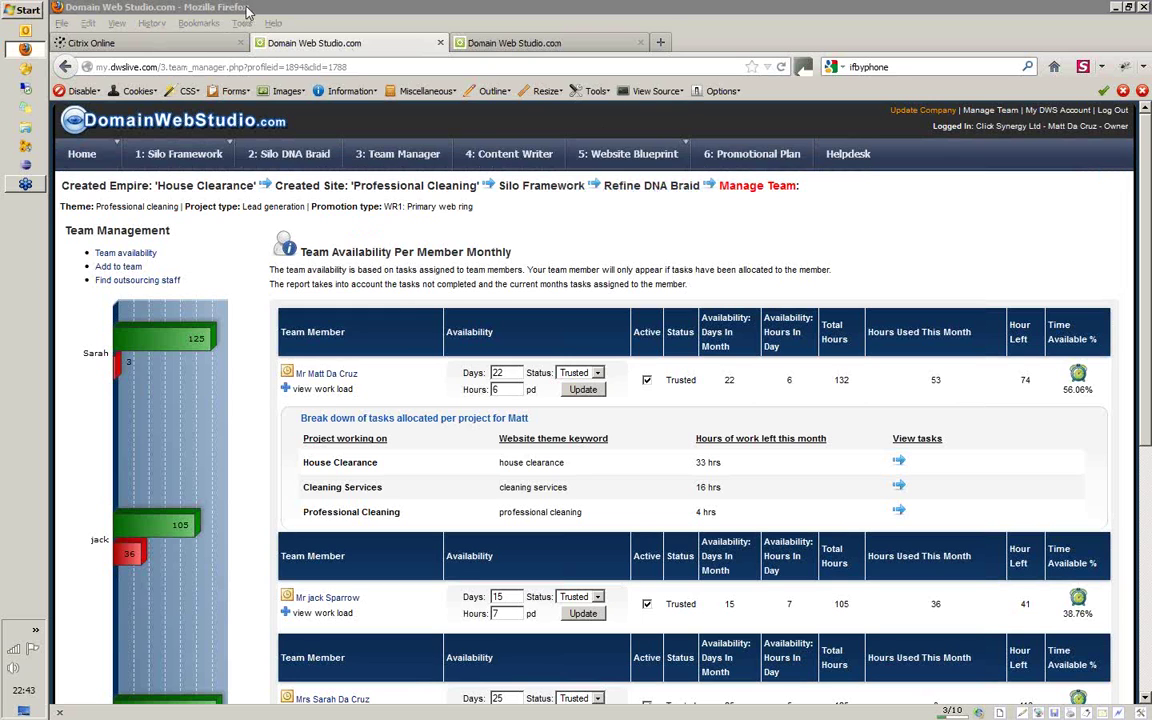
# Open the Professional Cleaning site's Silo Framework (104 keyword records) and its Import keyword data tab
pyautogui.moveTo(184, 157)
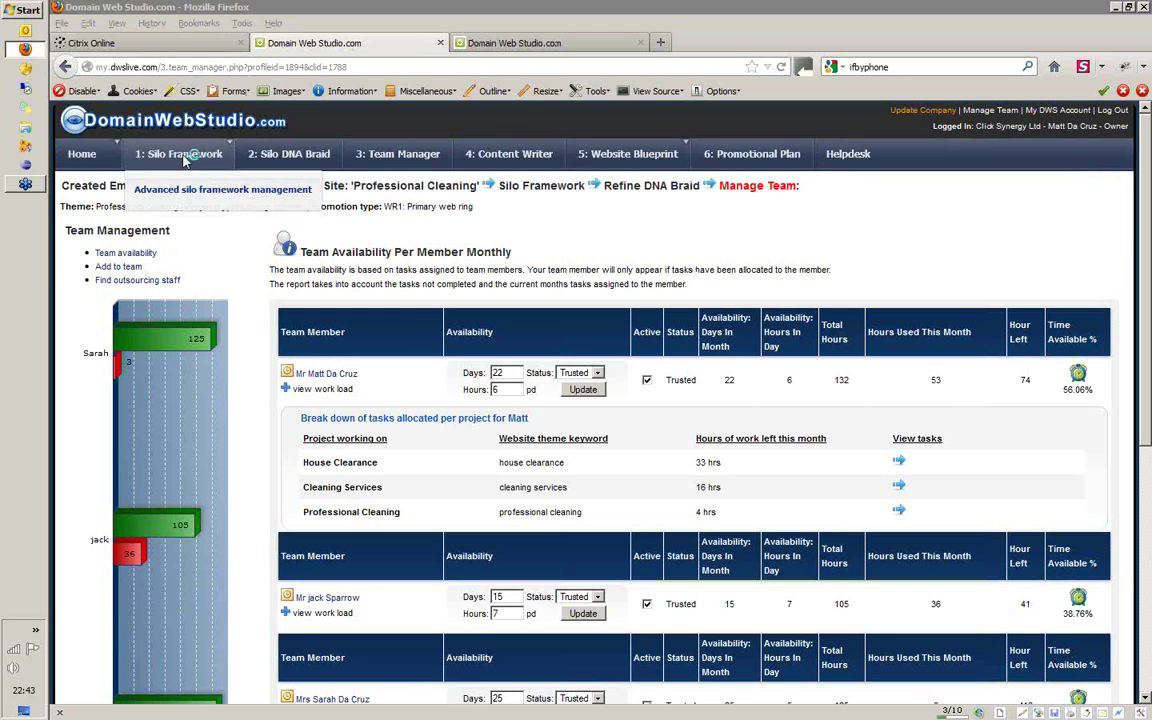
pyautogui.click(184, 157)
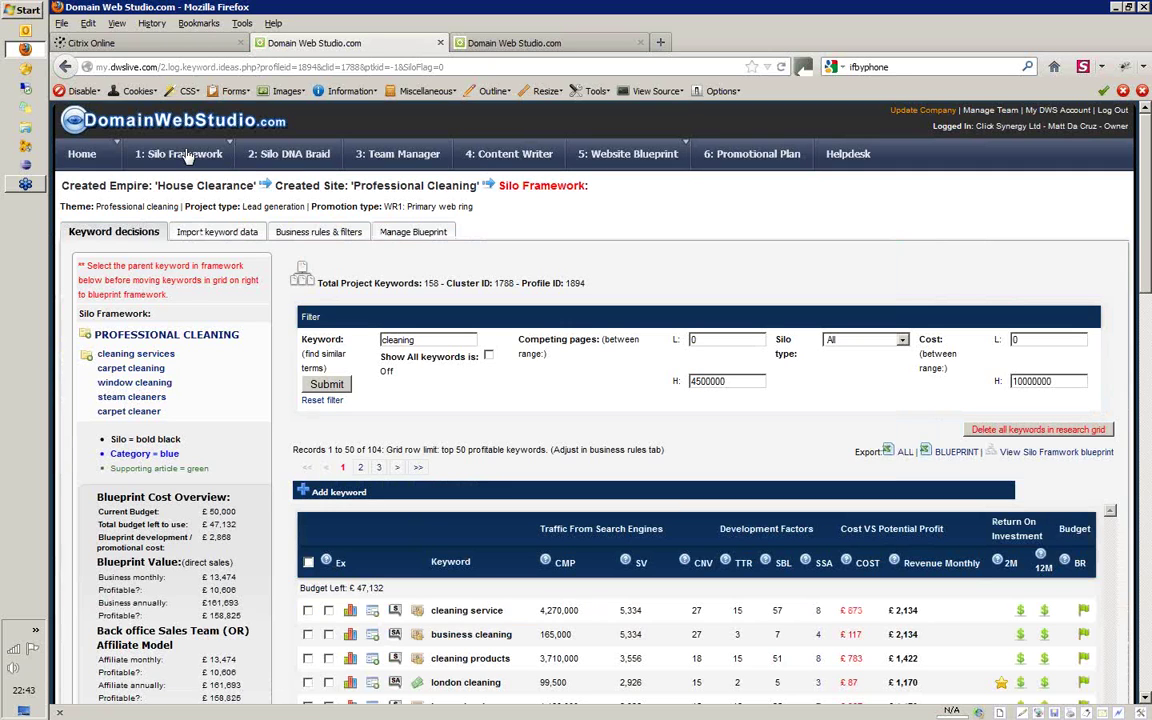
pyautogui.click(230, 232)
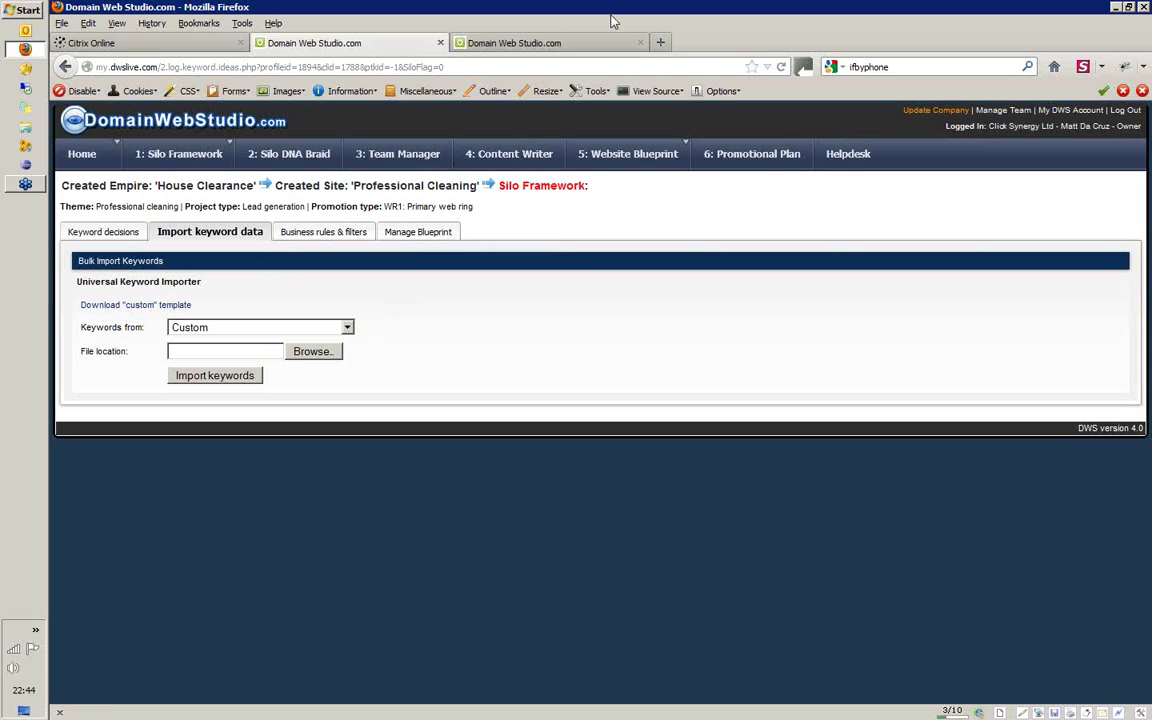
# In a new tab, load lastkeywordtool.themezoom.com and open the 'canvas prints' project
pyautogui.click(660, 42)
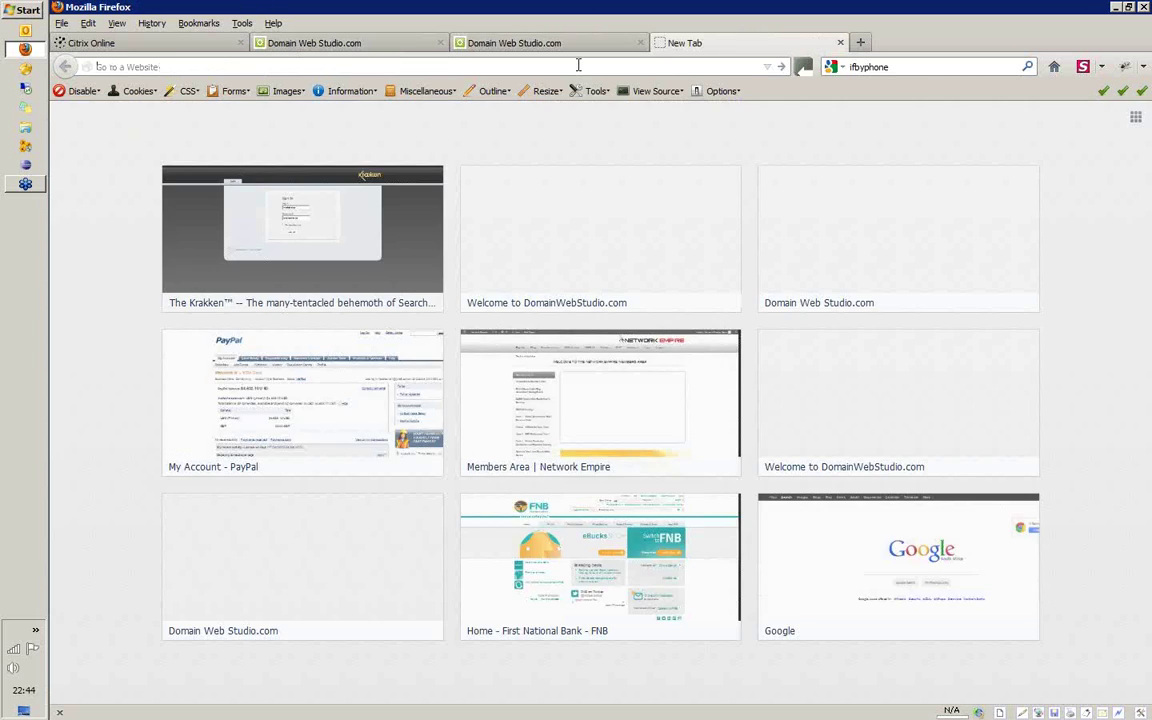
pyautogui.write('lastkeywordtool.themezoom.com/')
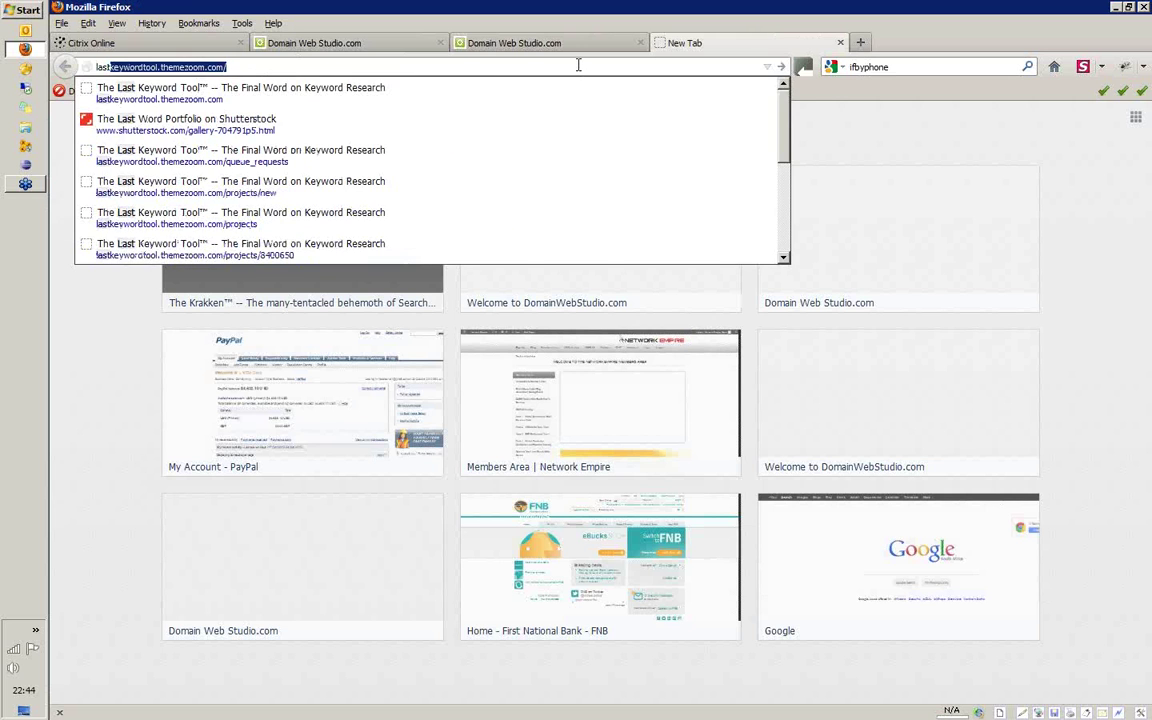
pyautogui.press('Return')
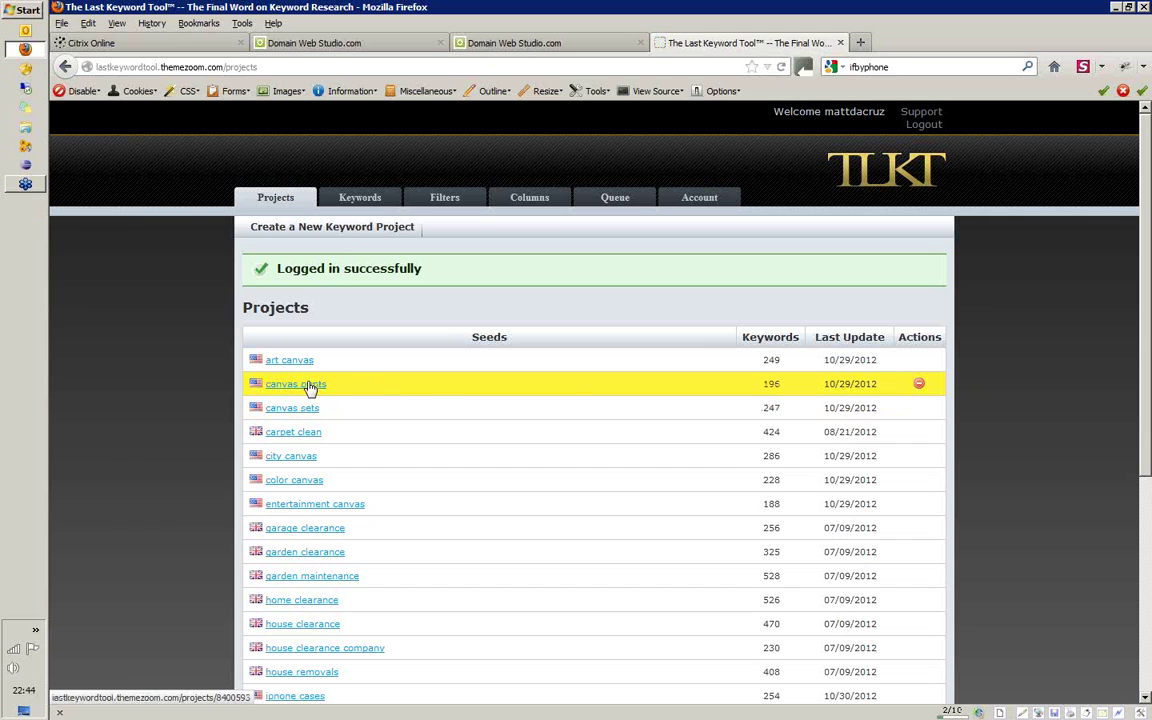
pyautogui.click(311, 386)
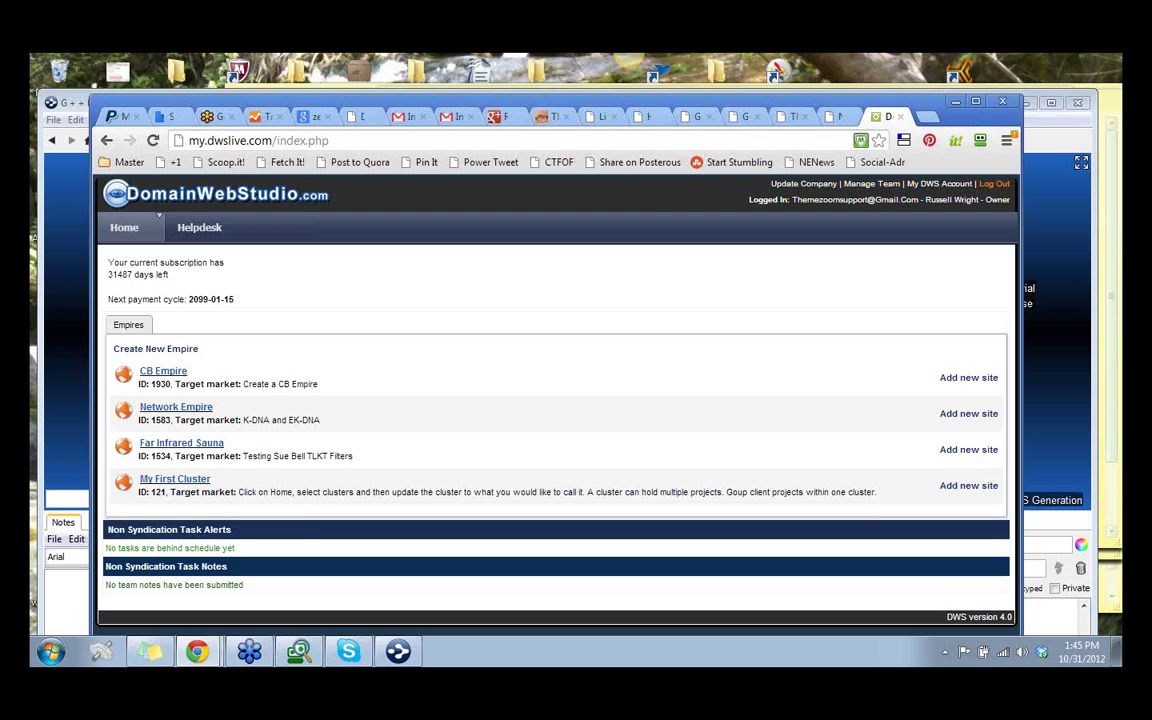
# Return to the Domain Web Studio home page and maximize the Chrome window
pyautogui.click(840, 117)
pyautogui.click(887, 118)
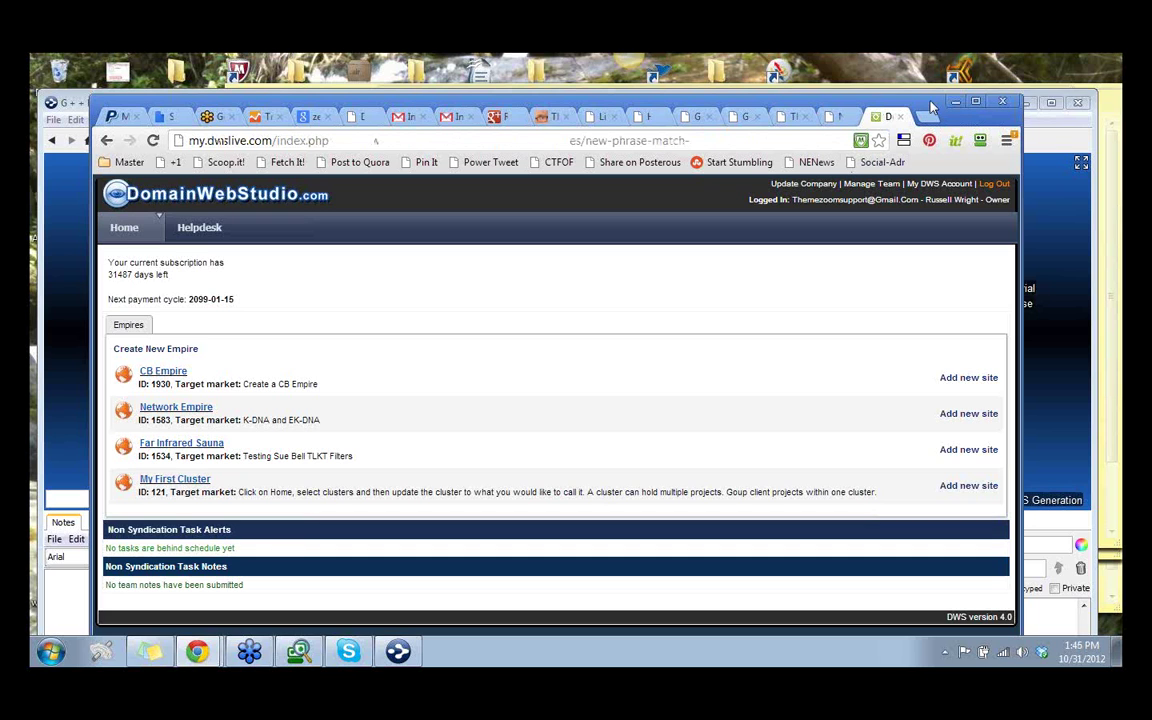
pyautogui.moveTo(930, 106); pyautogui.dragTo(925, 107)
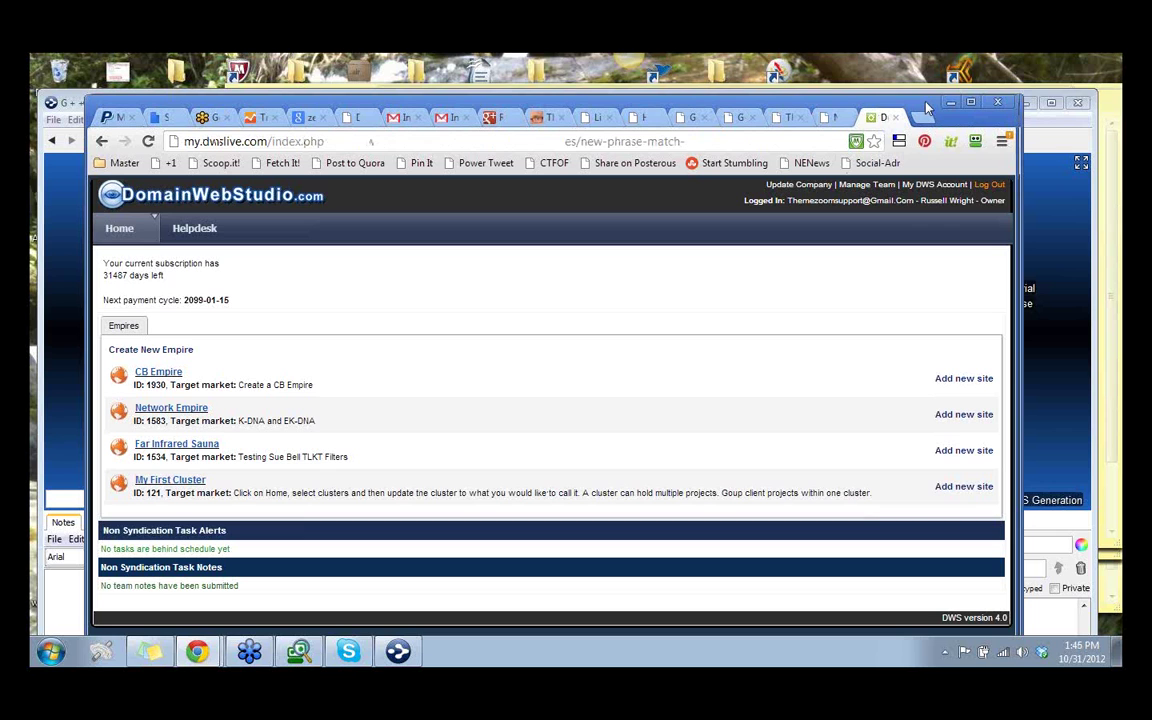
pyautogui.moveTo(927, 107); pyautogui.dragTo(928, 105)
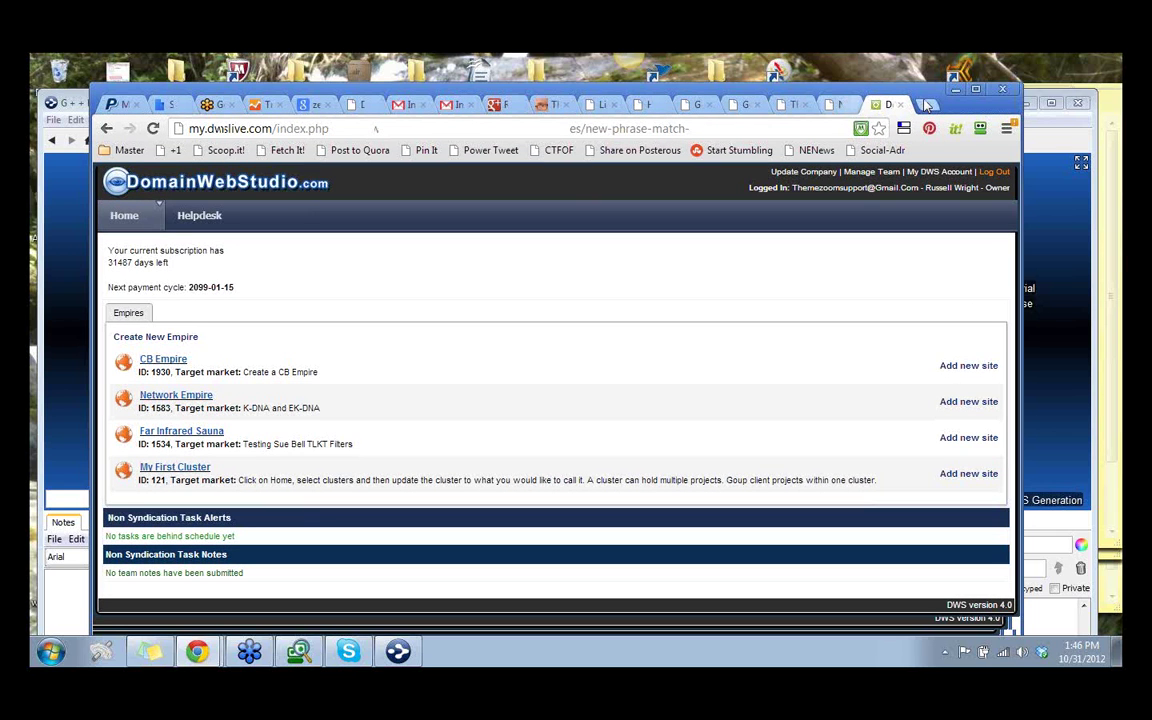
pyautogui.click(978, 92)
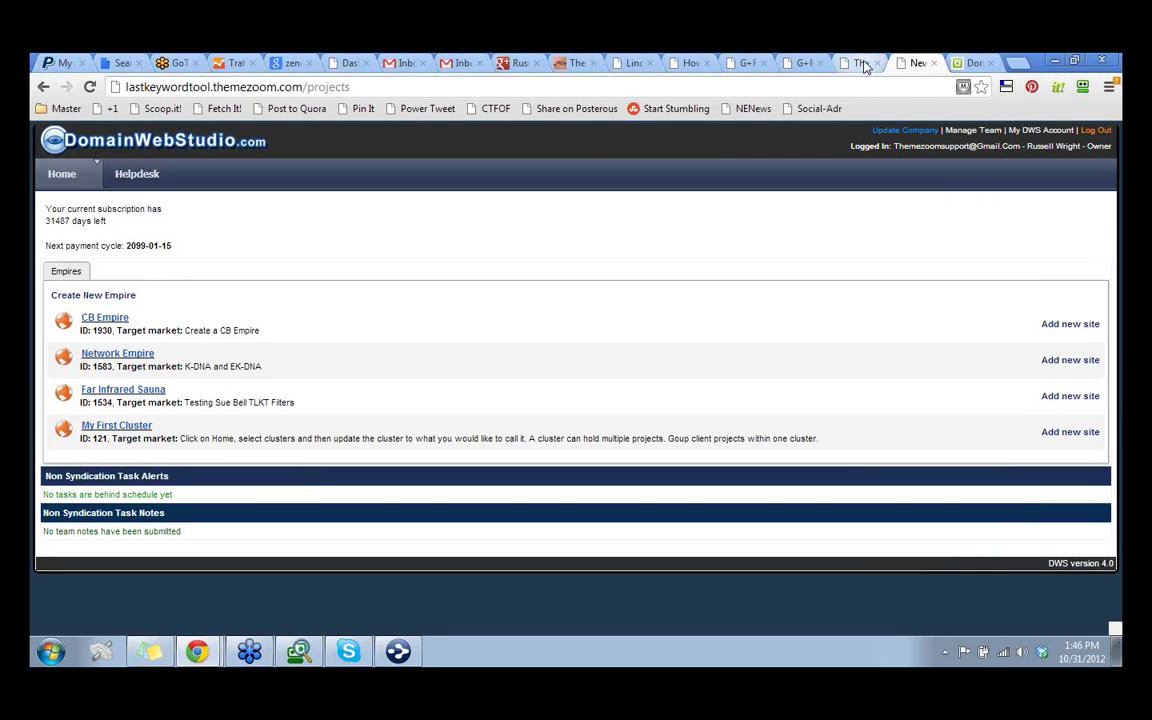
# Open the 'magazines' project's 178 keywords in Last Keyword Tool and scroll to the table's end
pyautogui.click(864, 64)
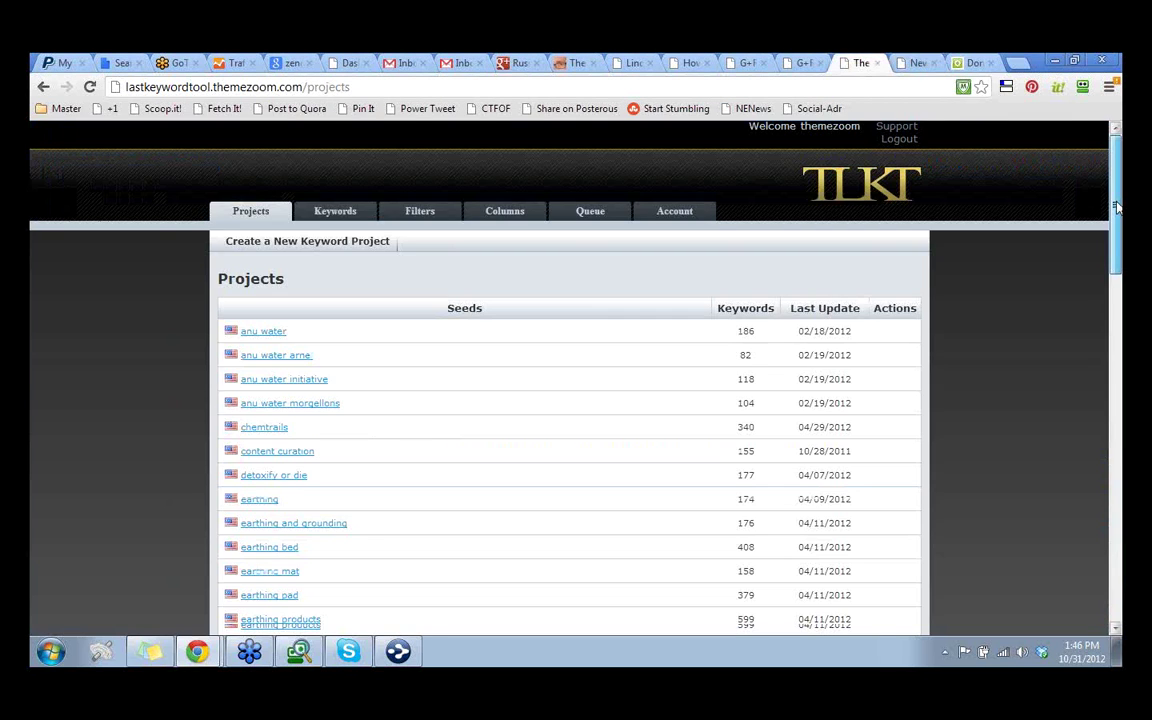
pyautogui.moveTo(1117, 207); pyautogui.dragTo(1098, 494)
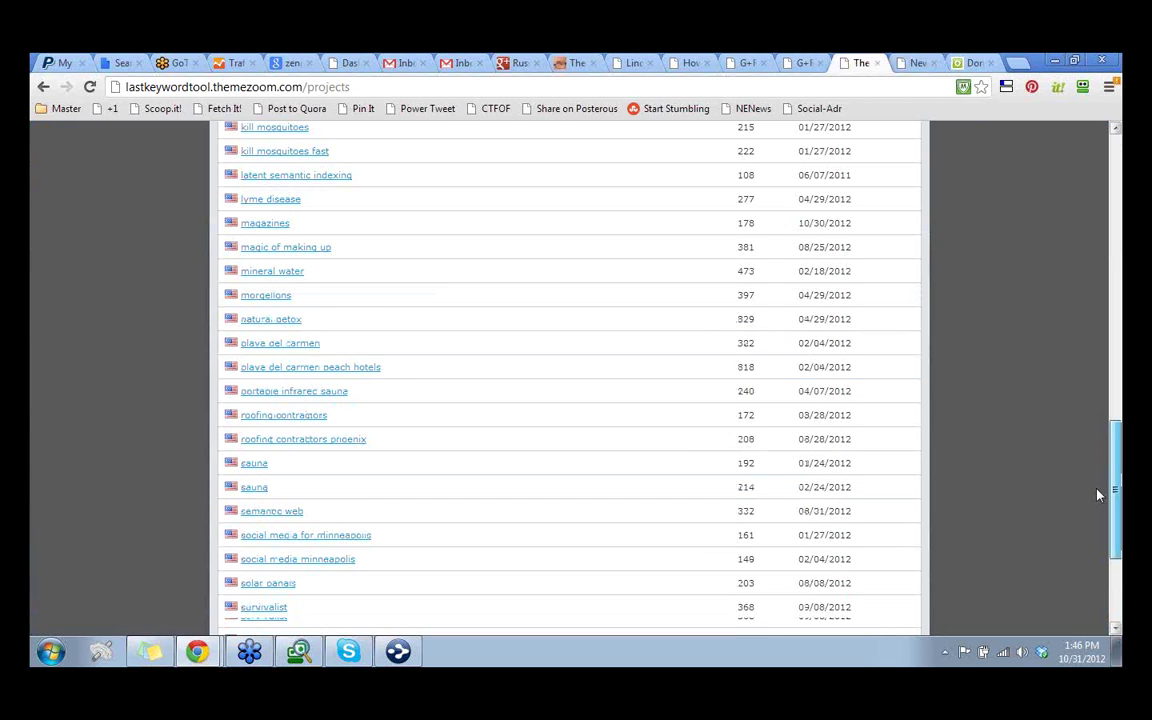
pyautogui.scroll(3, 258, 538)
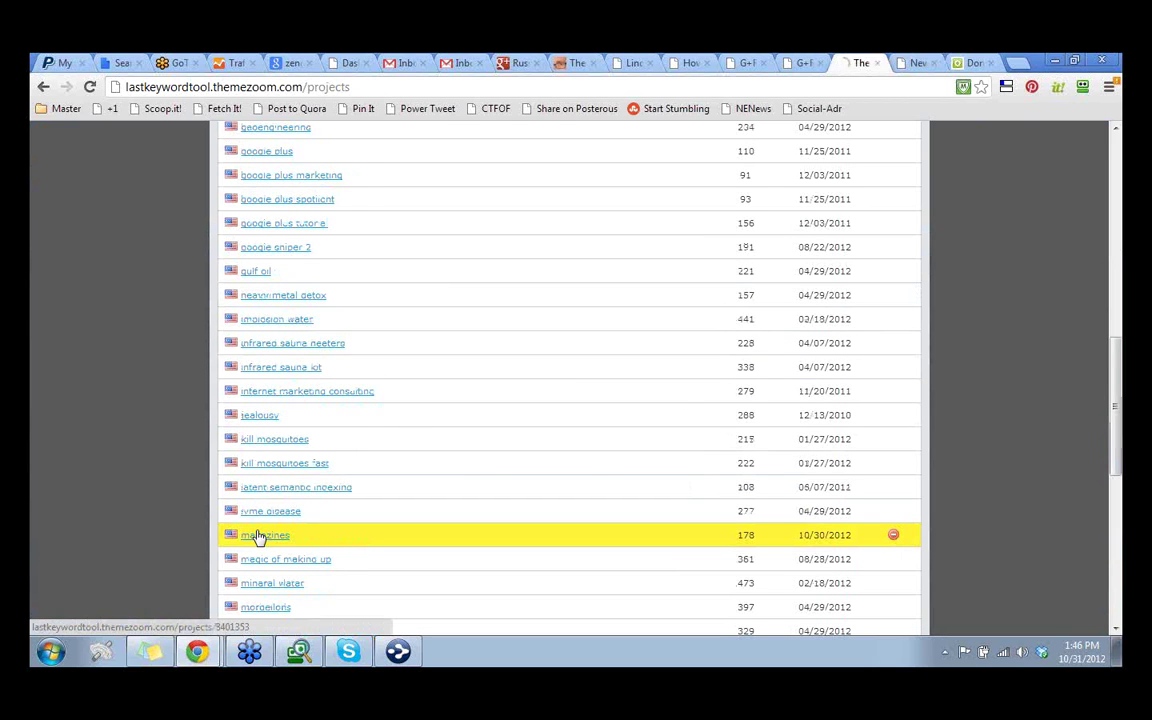
pyautogui.click(258, 537)
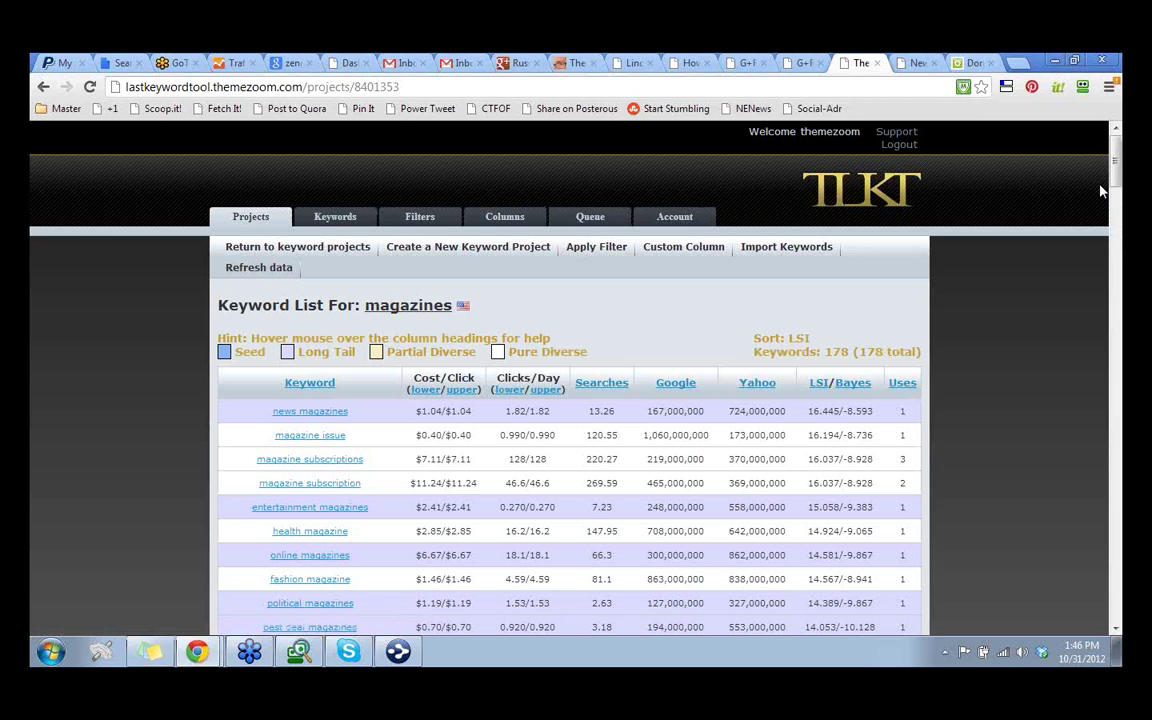
pyautogui.scroll(-1, 430, 373)
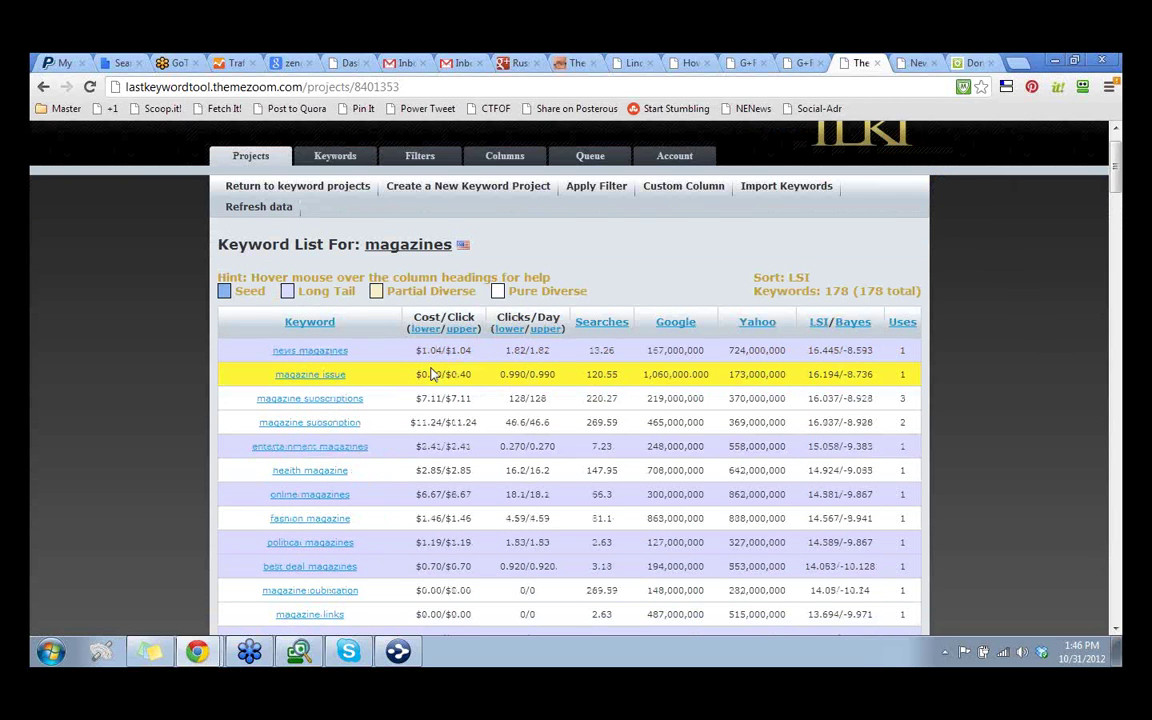
pyautogui.scroll(-15, 669, 537)
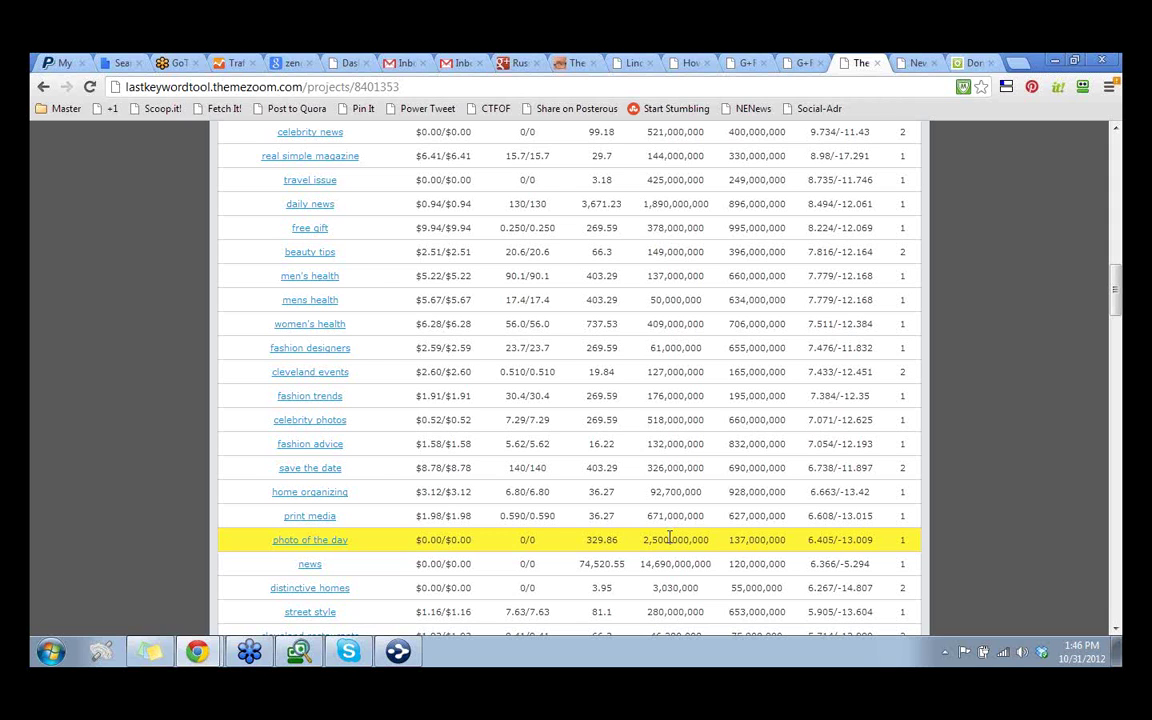
pyautogui.scroll(-15, 669, 537)
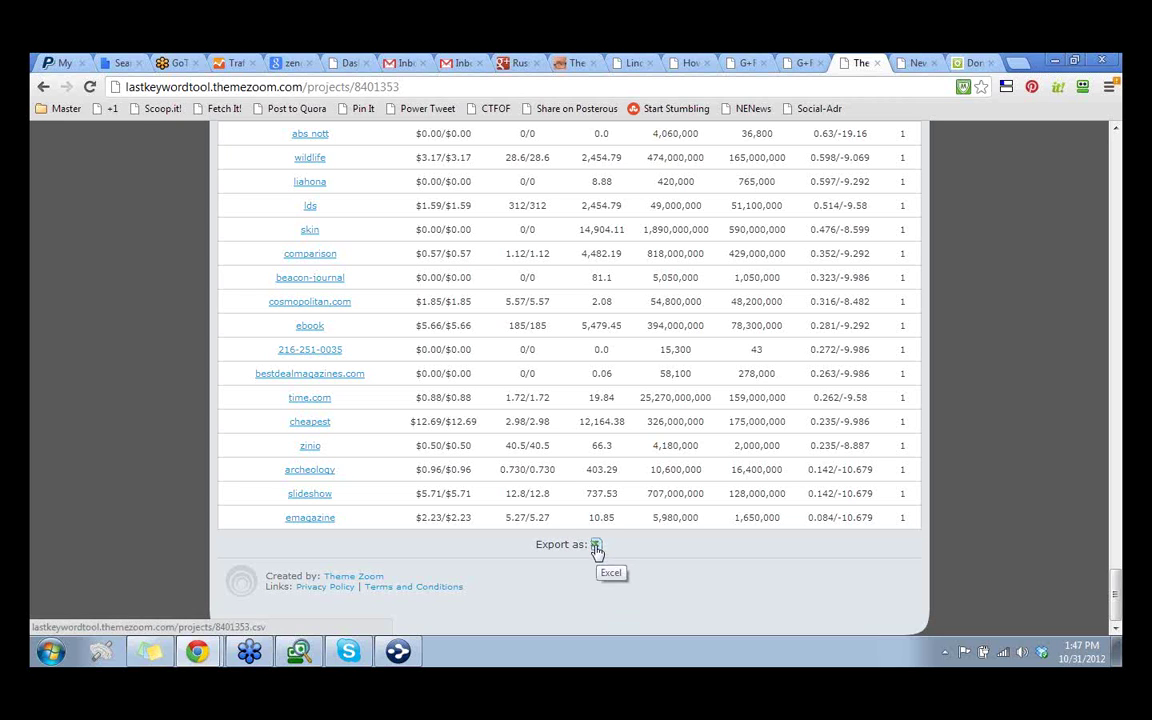
# Export the magazines keywords as magazines.csv and open the file in OpenOffice.org Calc
pyautogui.click(596, 546)
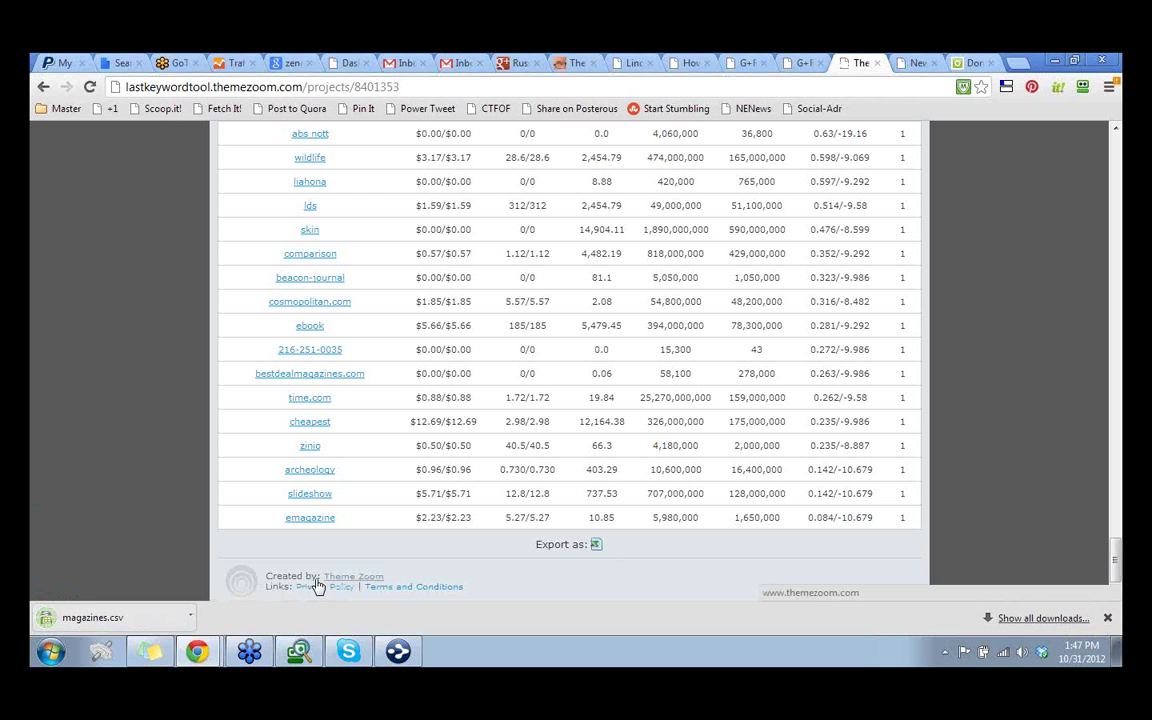
pyautogui.click(116, 621)
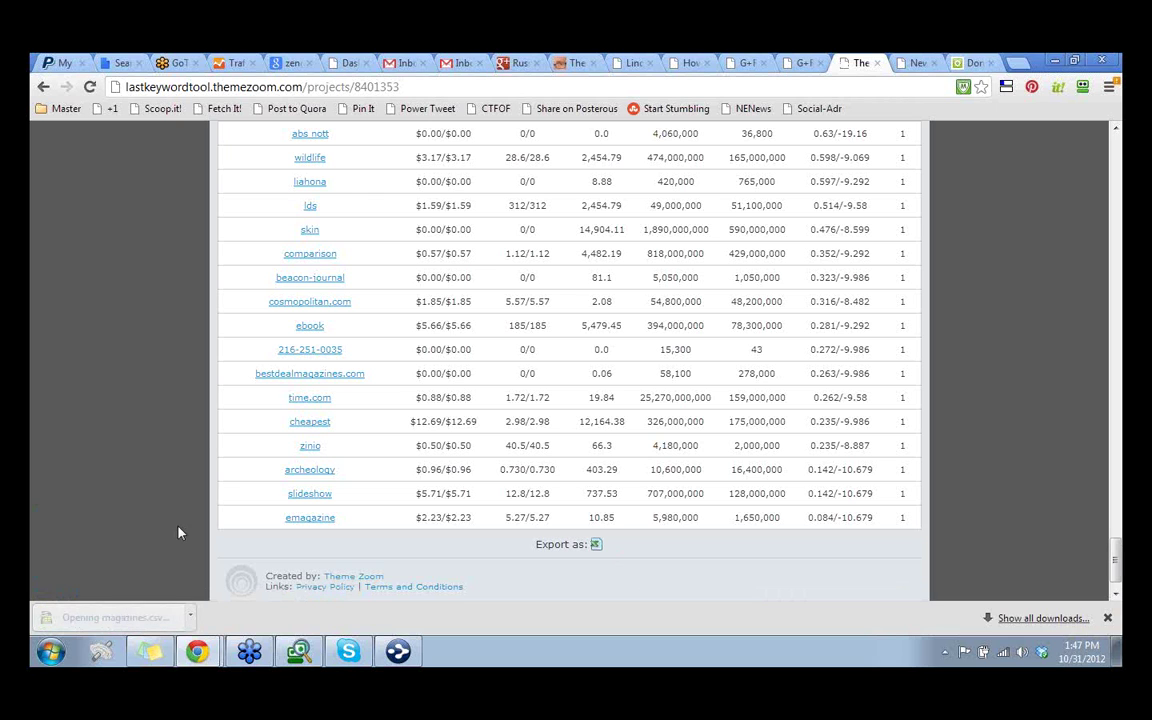
pyautogui.click(360, 421)
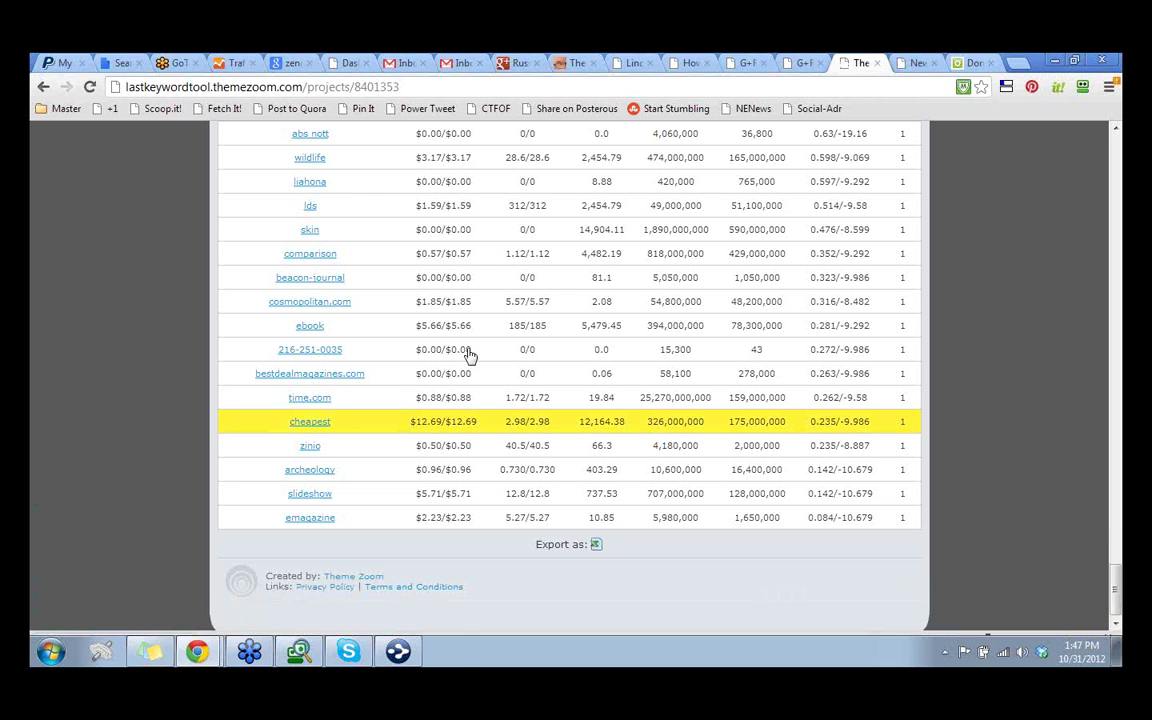
pyautogui.click(772, 469)
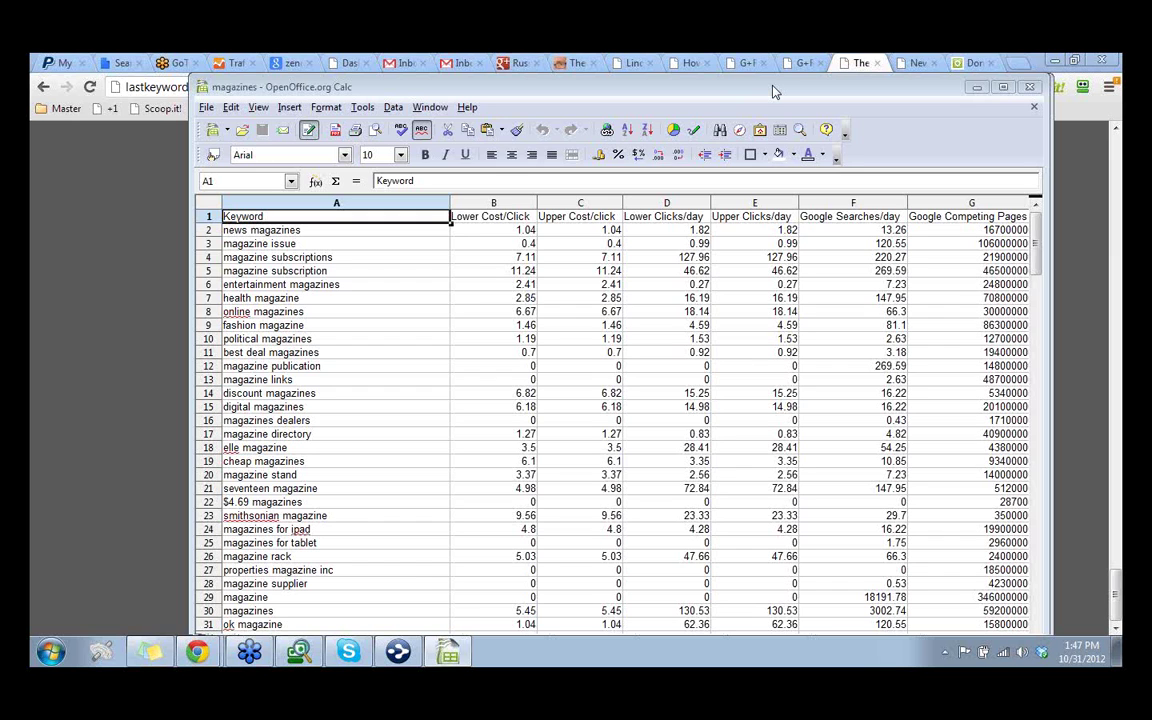
# Maximize Calc, insert a blank Sheet2, then select column H on Sheet1
pyautogui.doubleClick(772, 92)
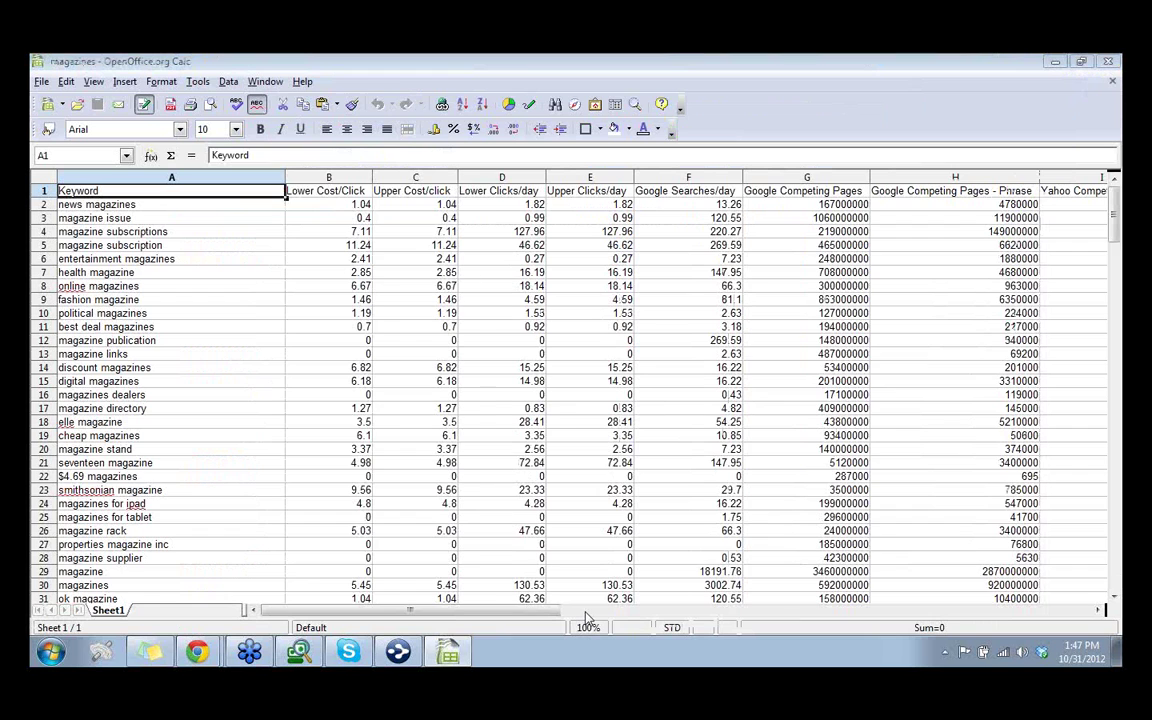
pyautogui.press('Return')
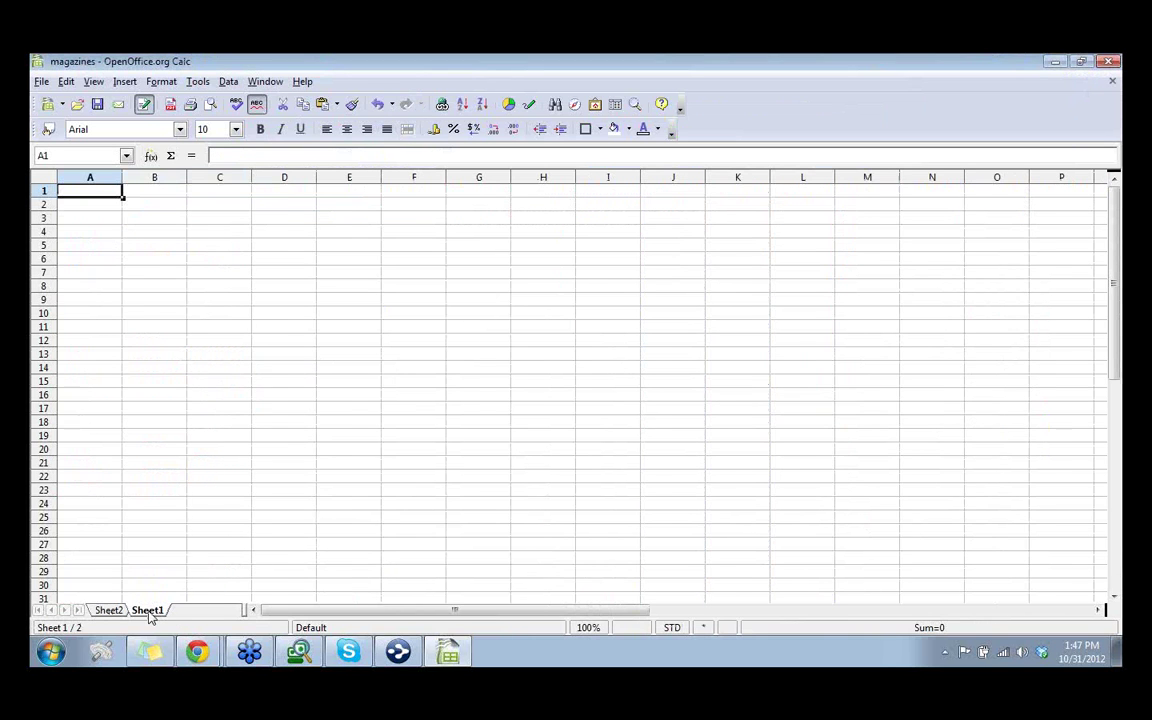
pyautogui.click(148, 611)
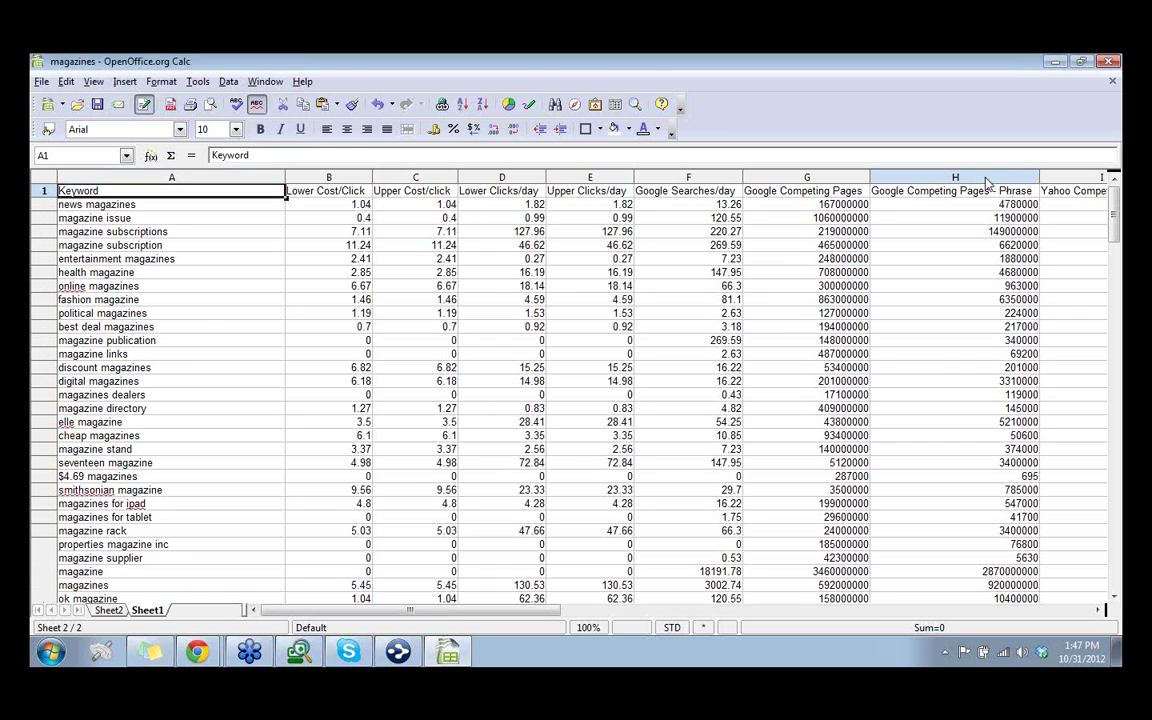
pyautogui.click(986, 182)
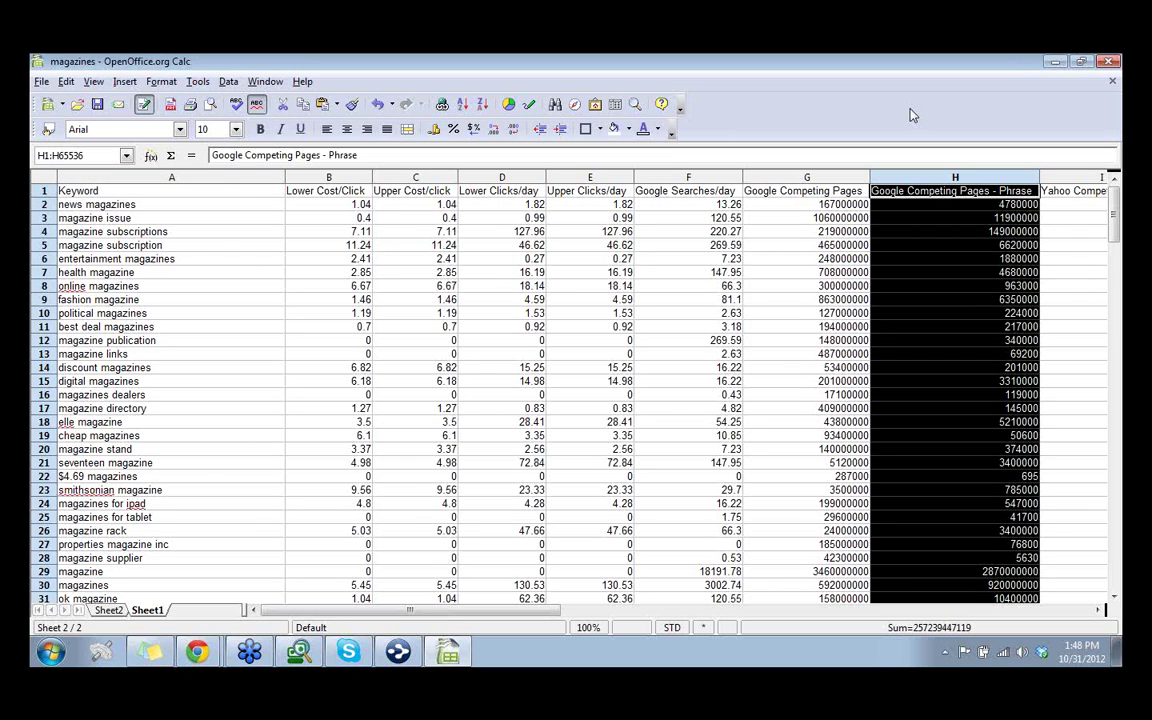
# Minimize Calc and switch to the Domain Web Studio tab in Chrome
pyautogui.click(1056, 63)
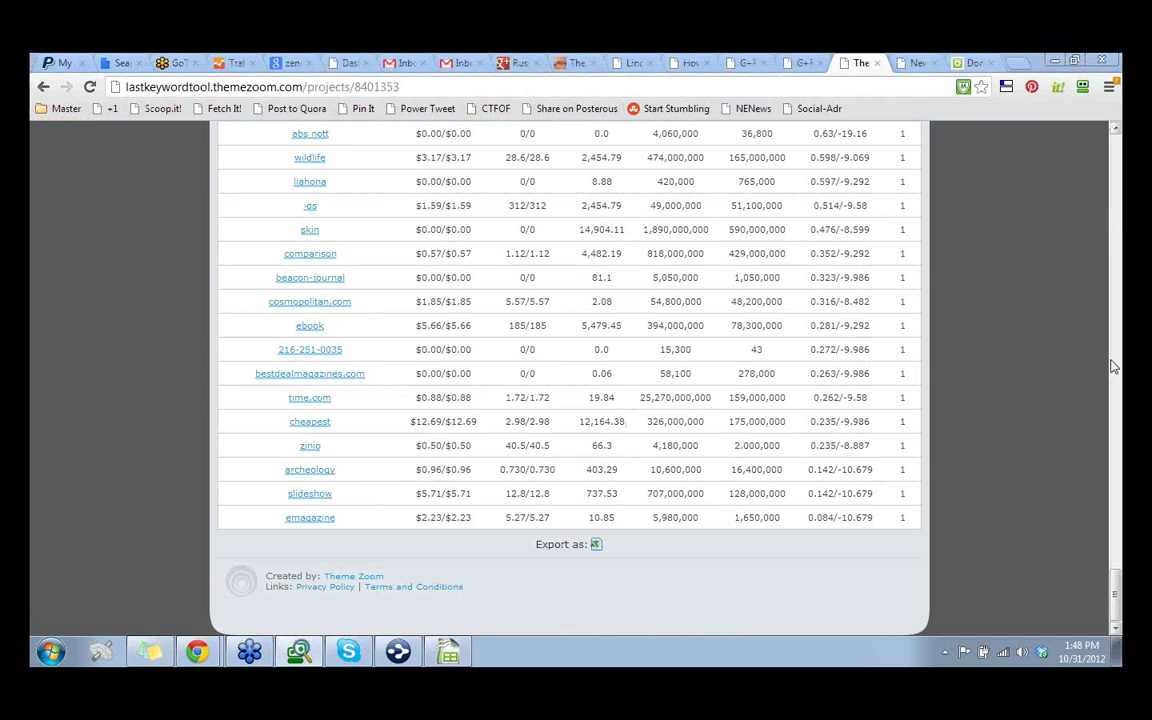
pyautogui.click(974, 64)
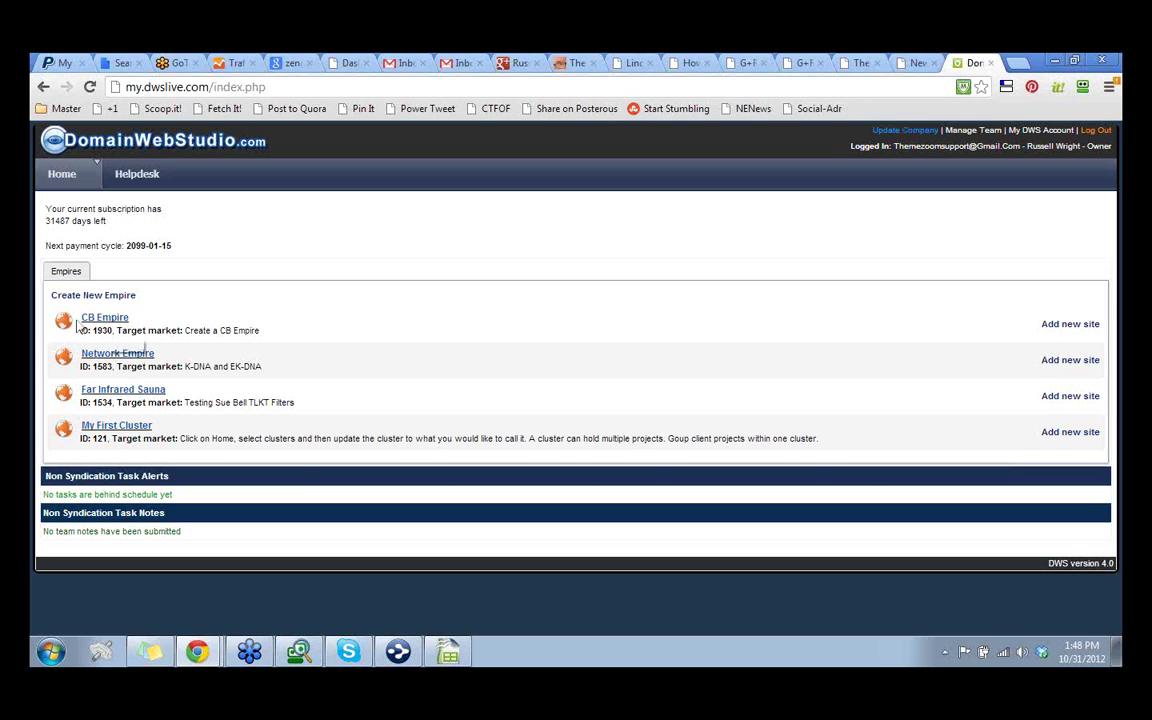
# Expand CB Empire and open the ClickBank Empire site's Silo Framework keyword decisions page
pyautogui.click(82, 322)
pyautogui.click(142, 462)
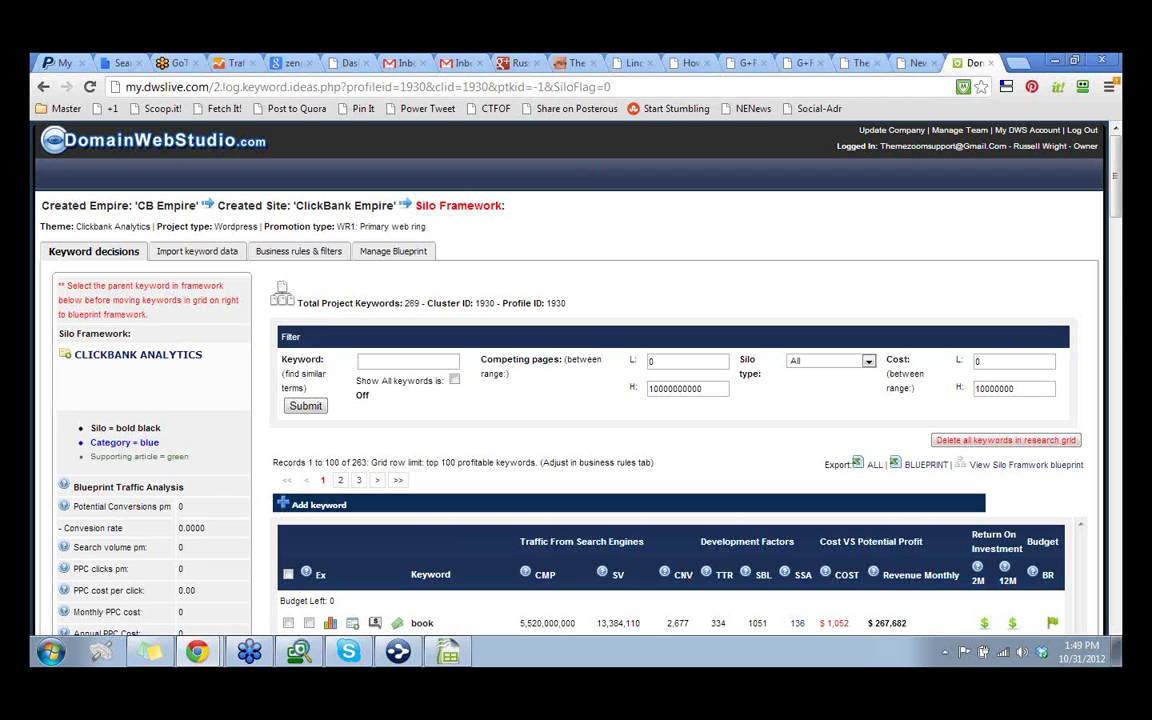
pyautogui.moveTo(1150, 62)
pyautogui.mouseDown()
pyautogui.moveTo(1118, 62)
pyautogui.moveTo(1145, 62)
pyautogui.mouseUp()
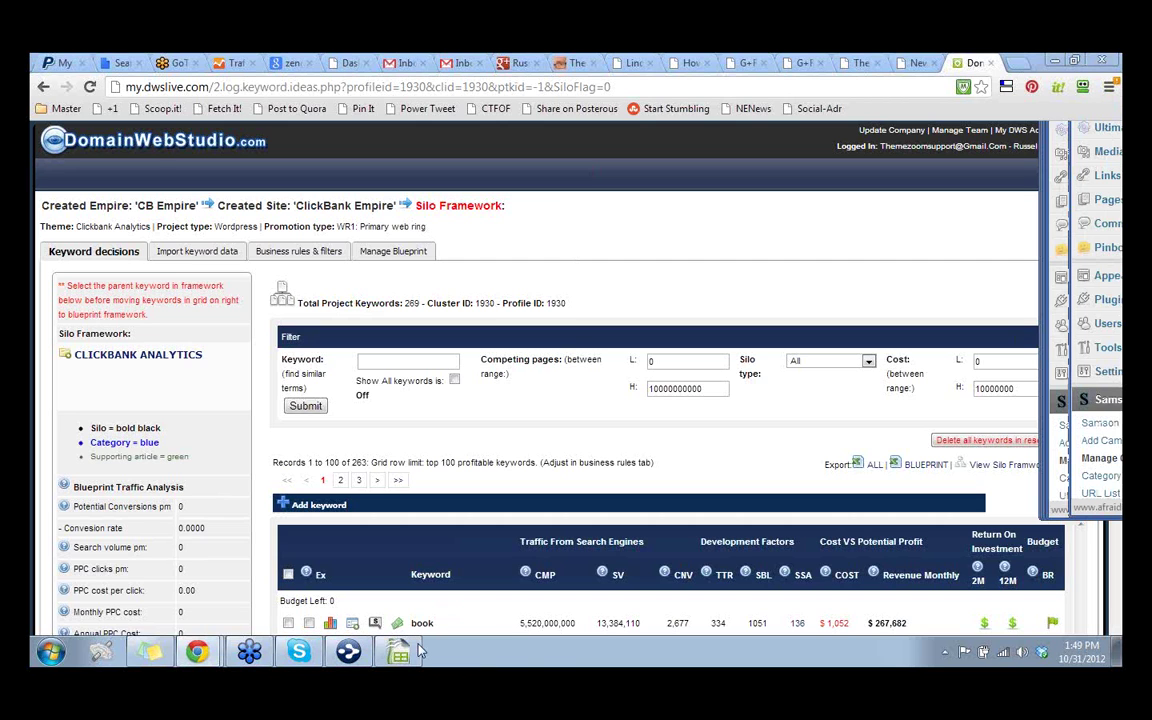
# Close the magazines workbook in Calc, discarding the unsaved changes
pyautogui.click(412, 651)
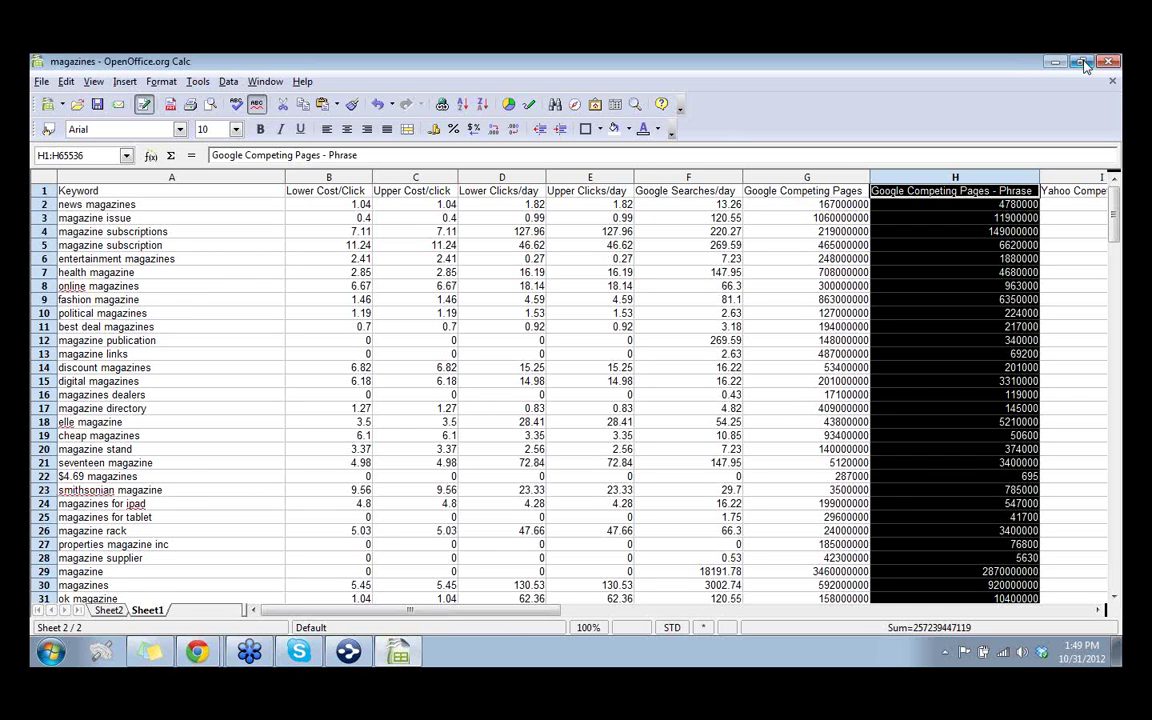
pyautogui.click(1108, 62)
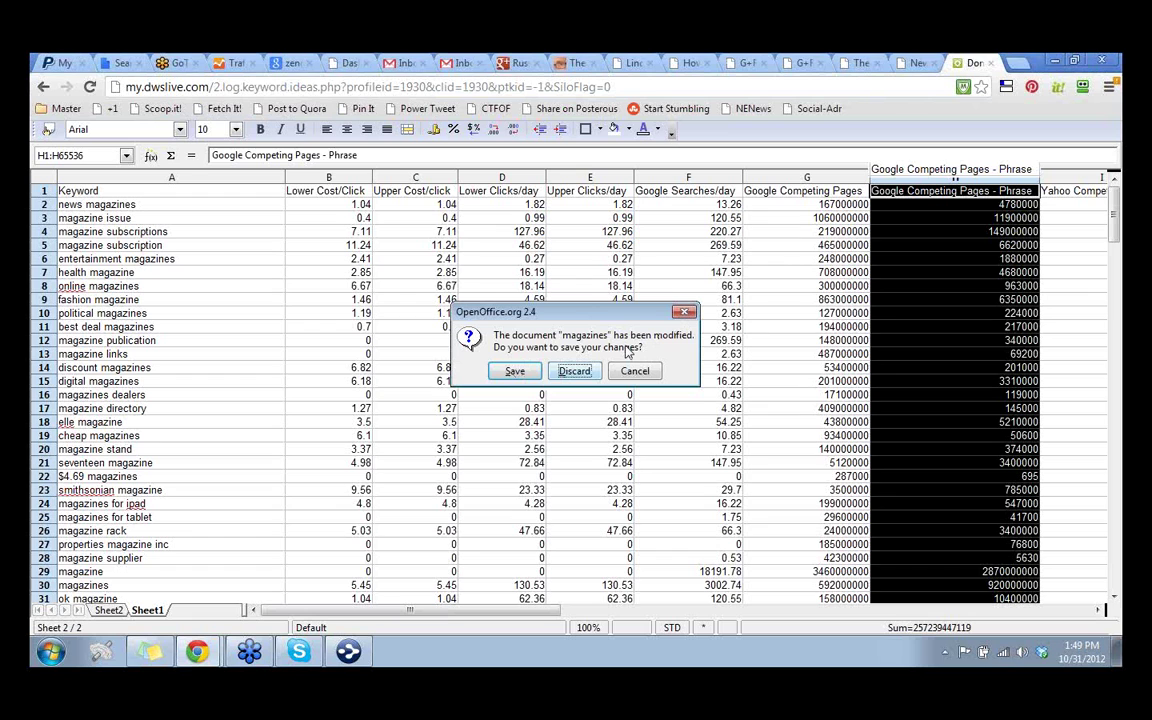
pyautogui.press('Return')
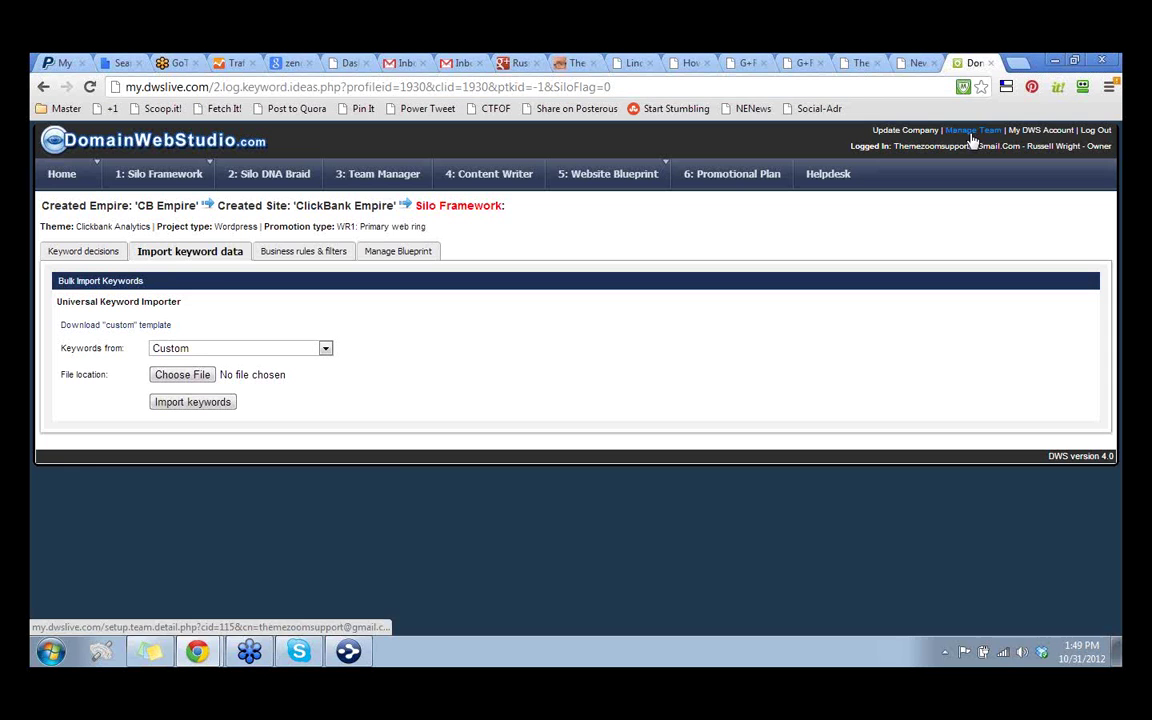
# Review the importers in the Keywords from list, leaving it on Custom, then close the page
pyautogui.click(326, 349)
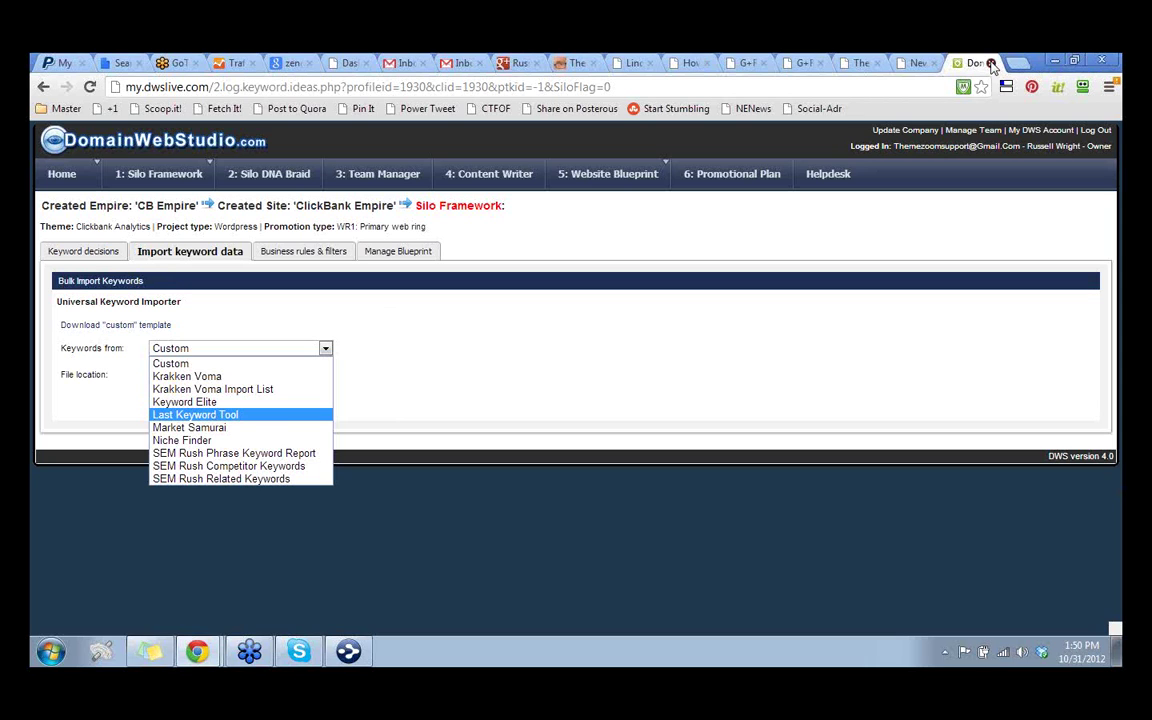
pyautogui.click(991, 63)
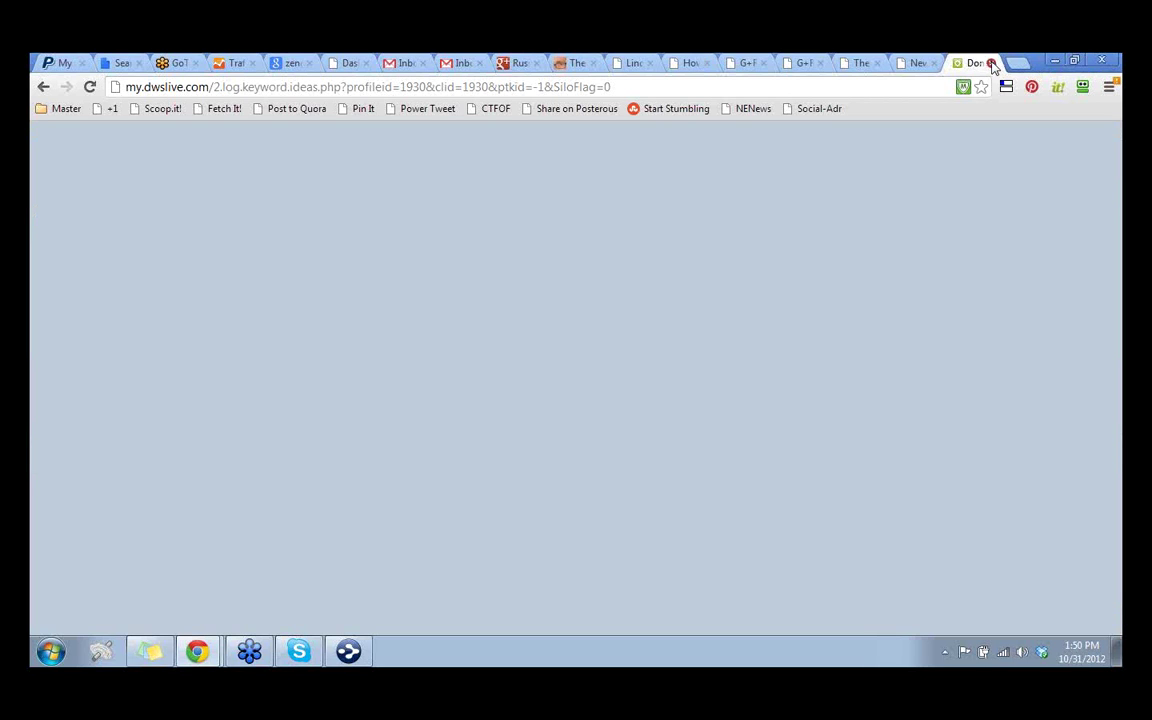
# Close the blank page and choose Last Keyword Tool as the Keywords from source
pyautogui.click(991, 63)
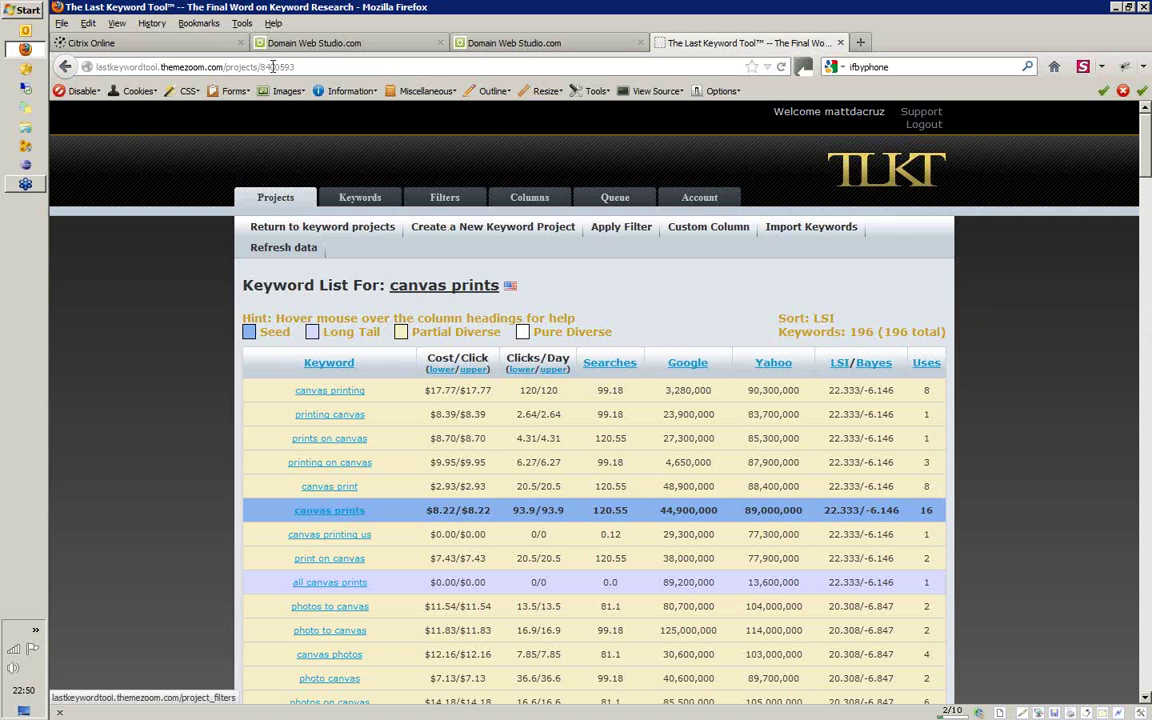
pyautogui.click(300, 43)
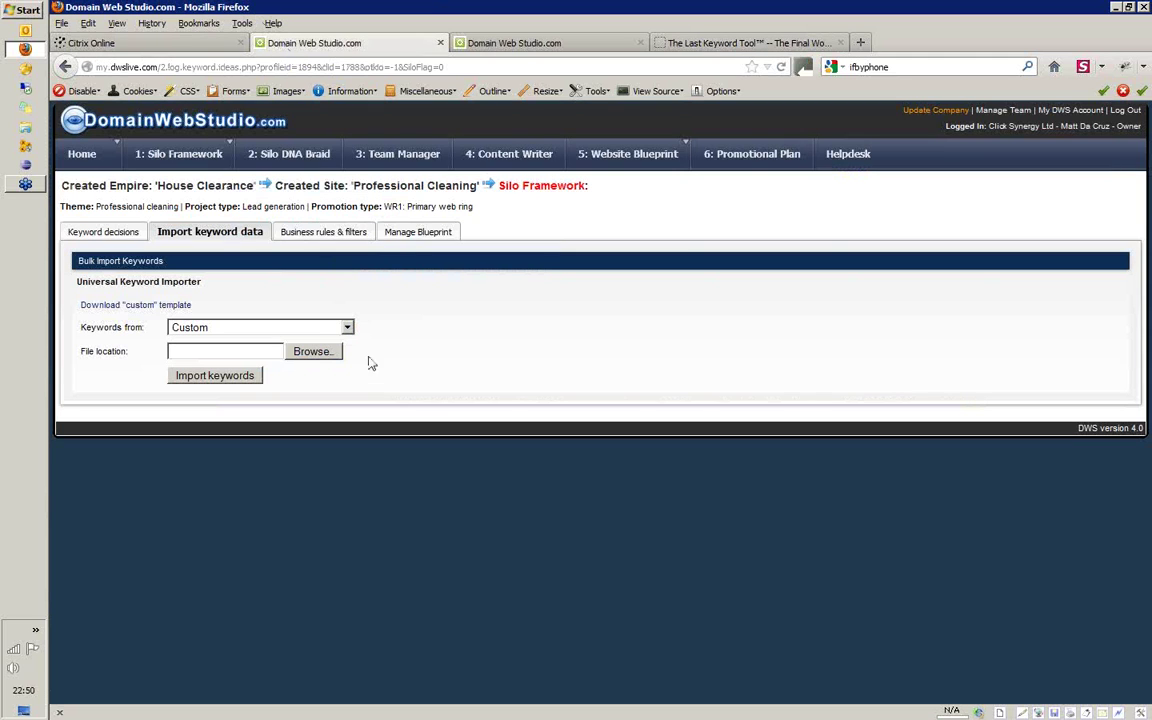
pyautogui.click(346, 328)
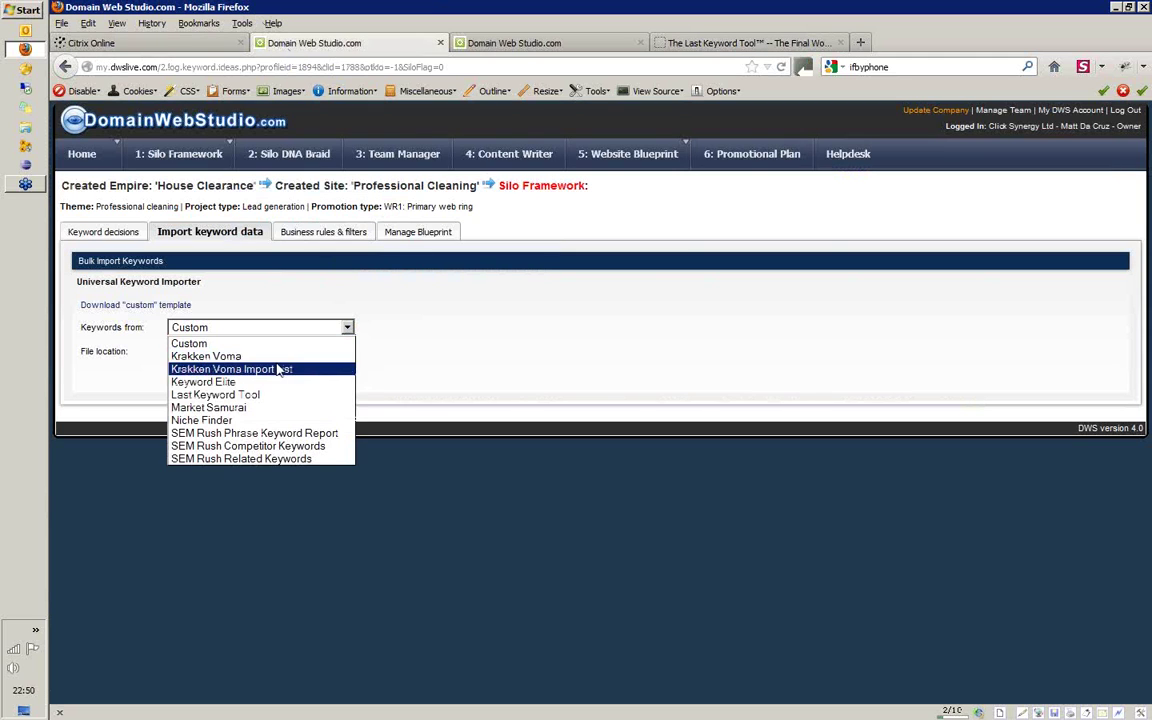
pyautogui.click(255, 396)
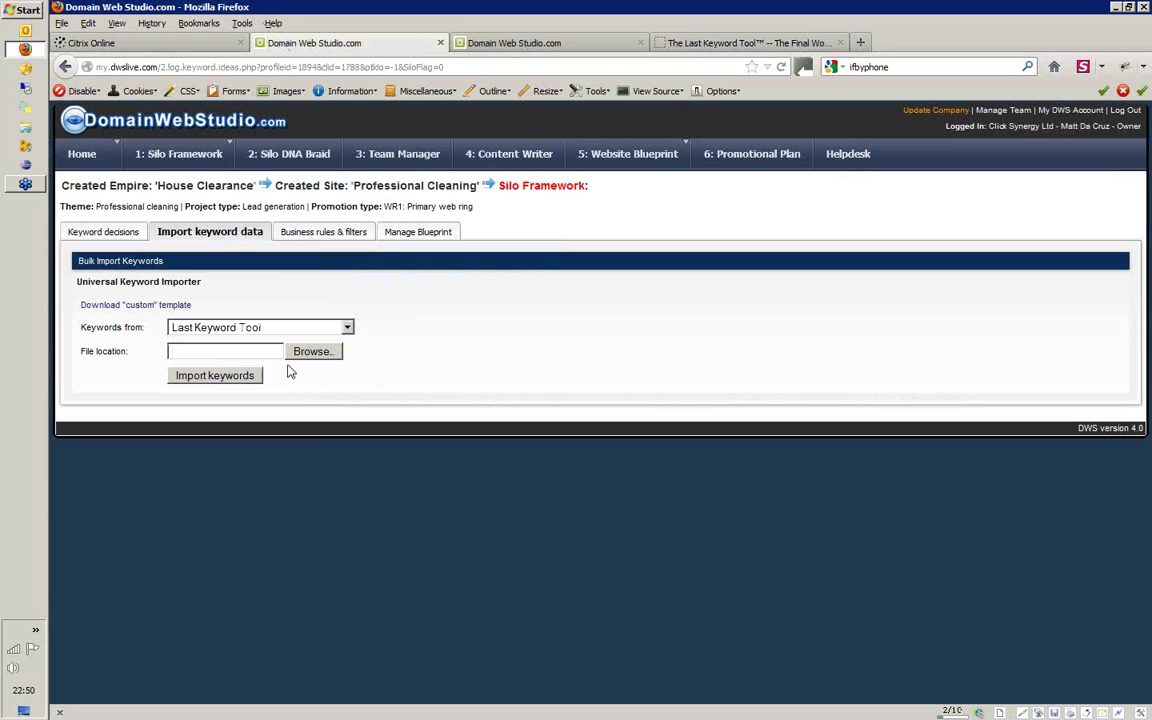
# Bring up the File Upload dialog and cancel it, leaving no keyword file selected
pyautogui.click(311, 352)
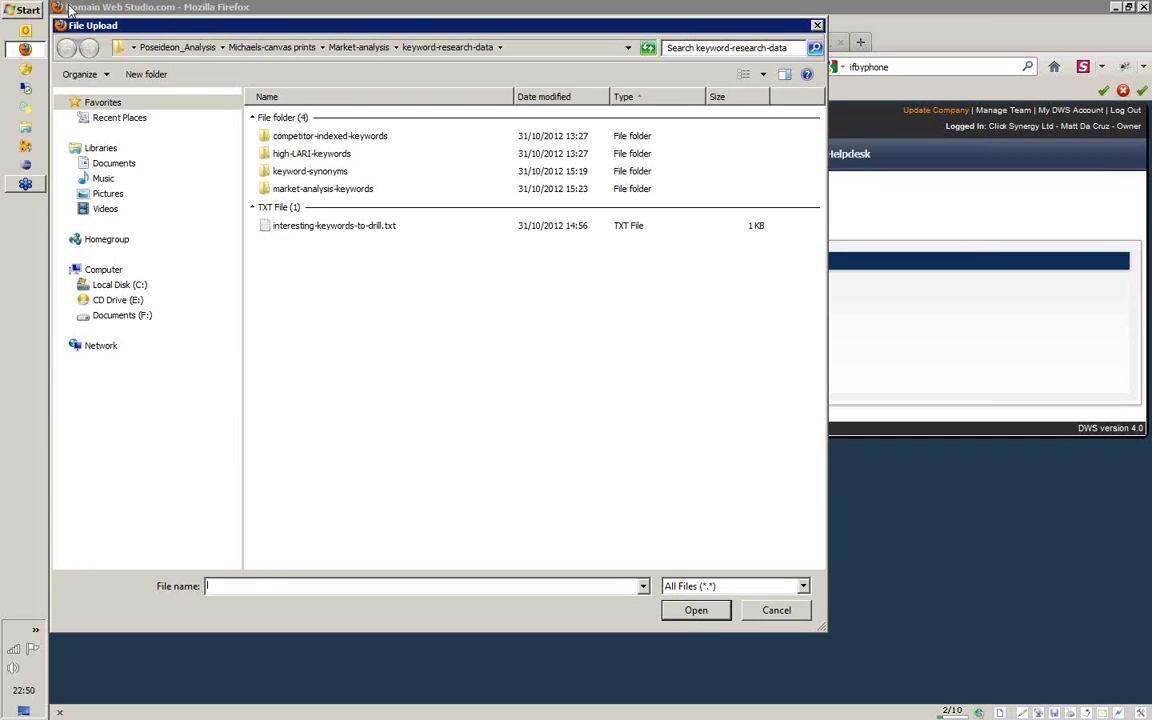
pyautogui.moveTo(52, 17); pyautogui.dragTo(298, 224)
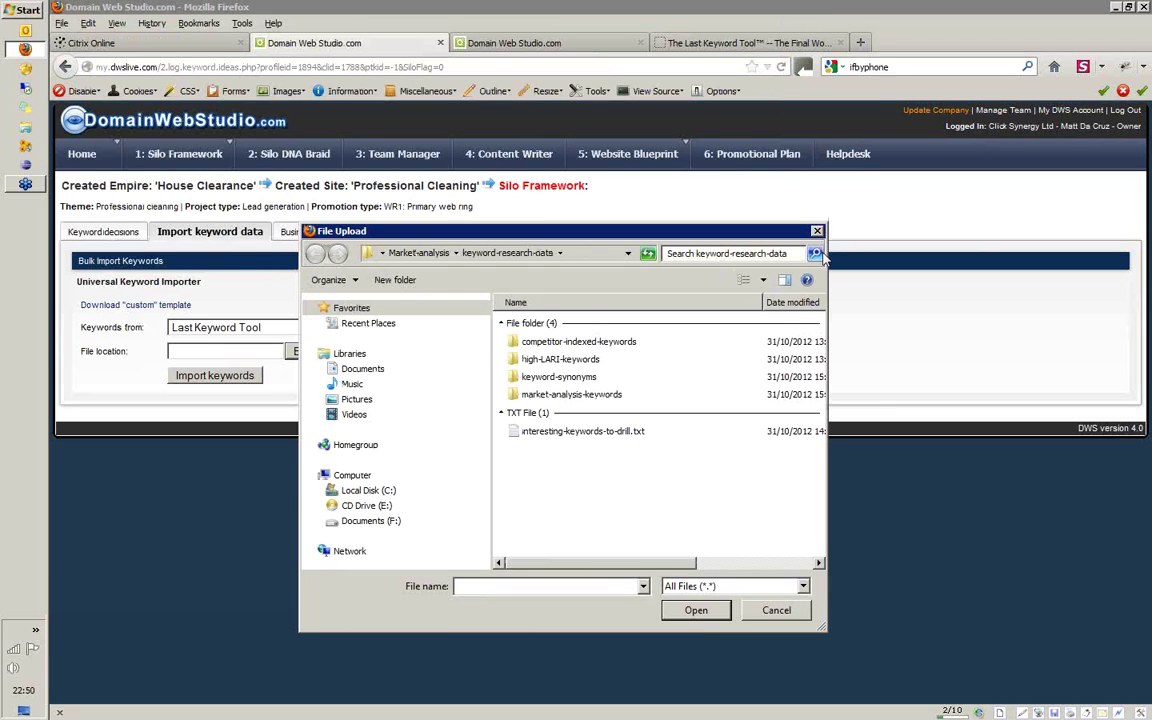
pyautogui.click(817, 231)
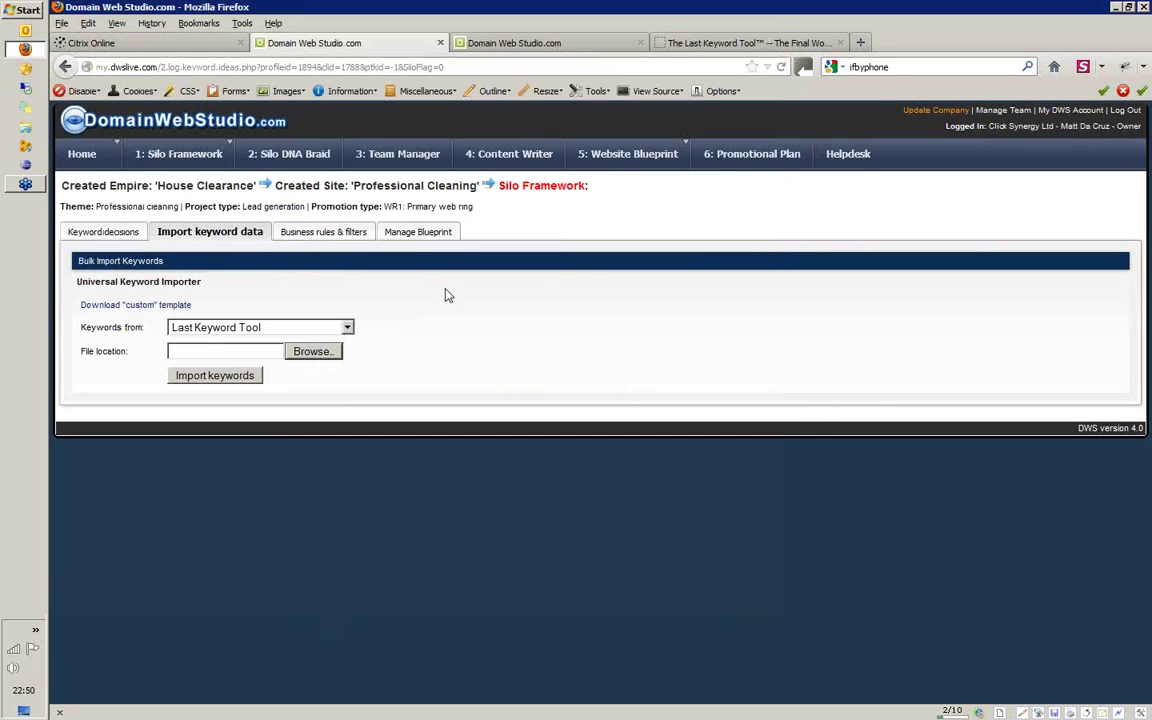
pyautogui.click(268, 357)
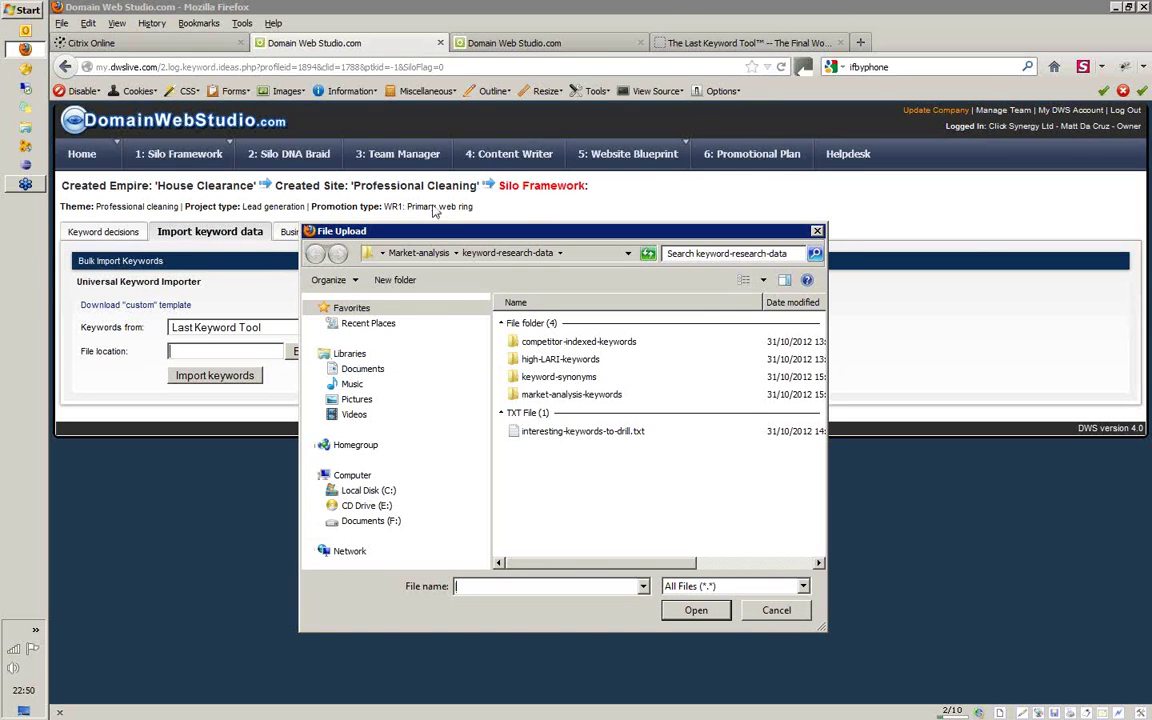
pyautogui.moveTo(435, 232); pyautogui.dragTo(504, 253)
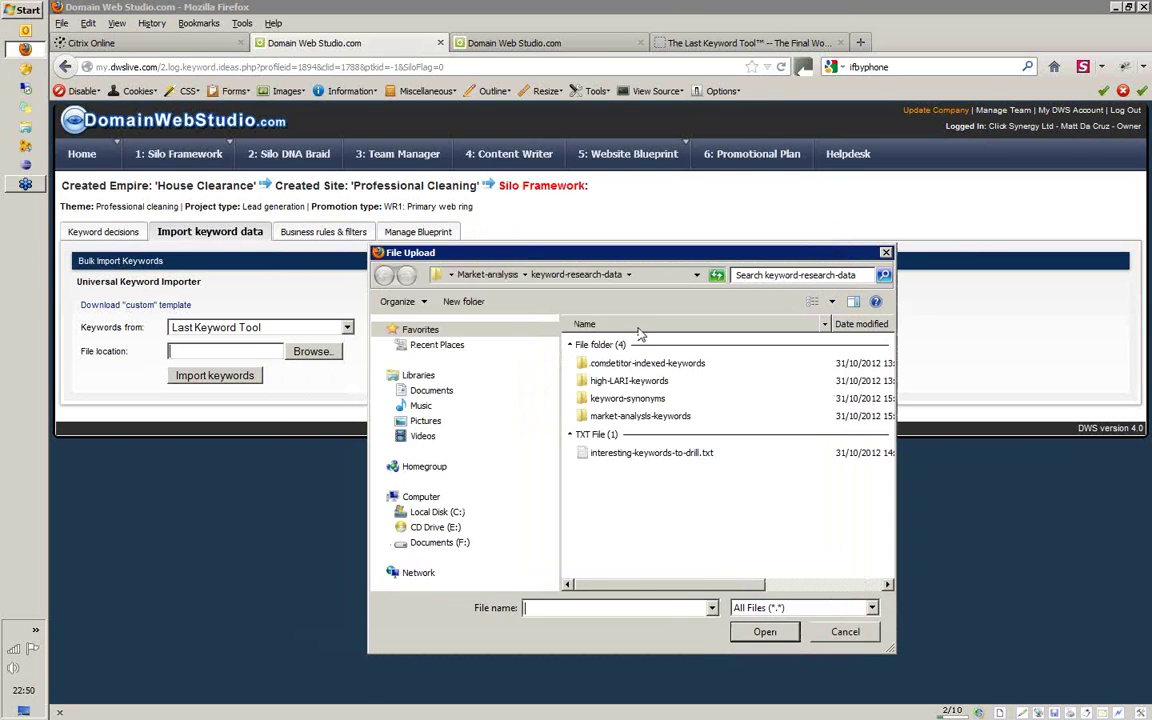
pyautogui.click(853, 634)
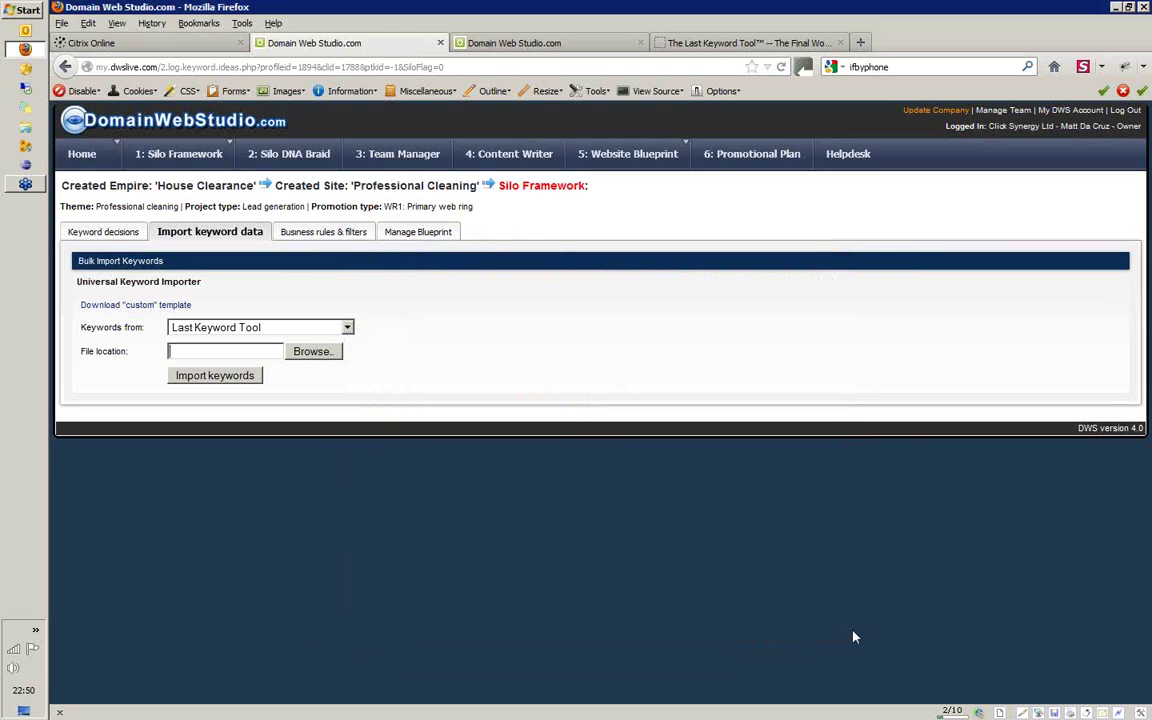